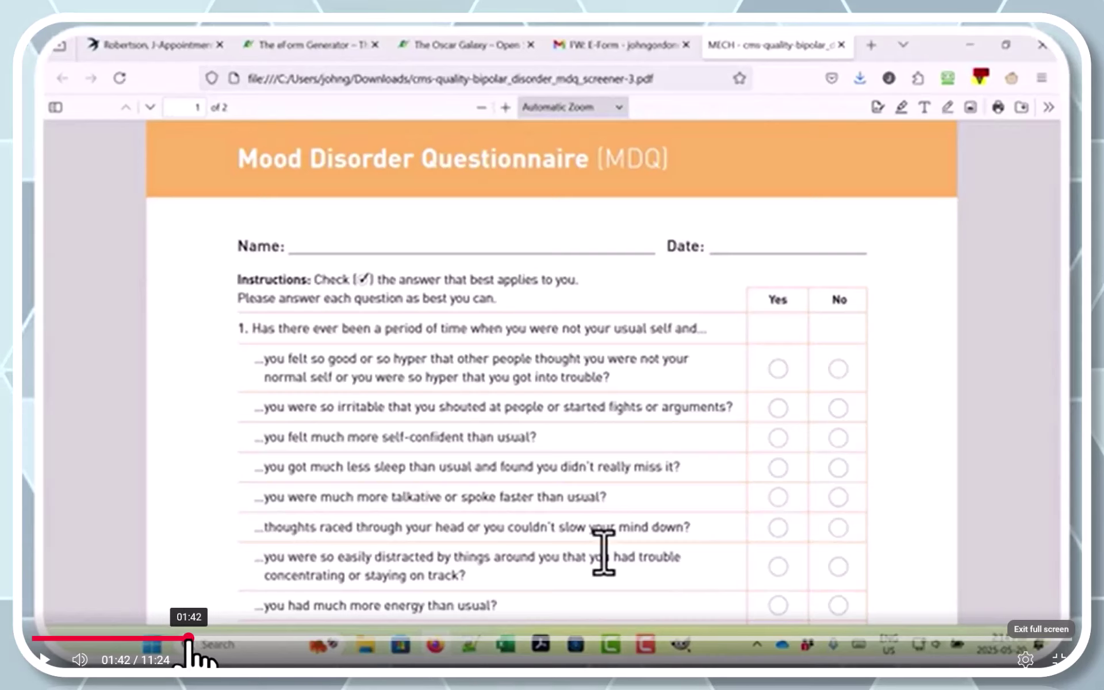
Skim the previous tutorial video from 01:42 to its end, covering the questionnaire PDF, image editing and eForm Library
drag(197, 638, 480, 639)
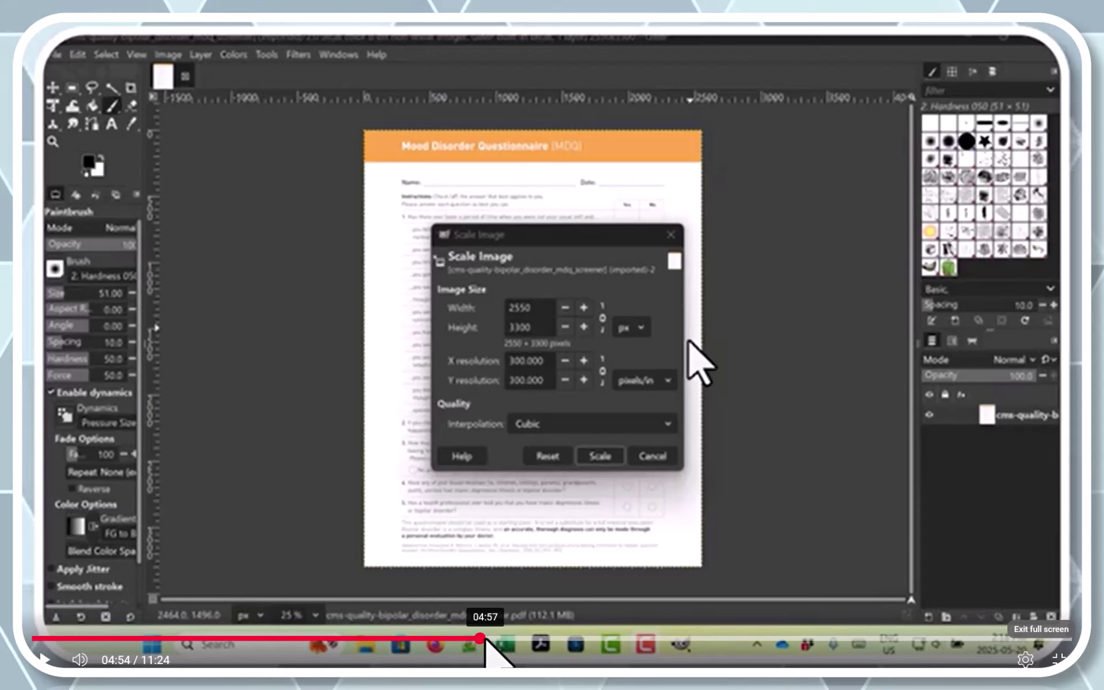
drag(483, 639, 726, 639)
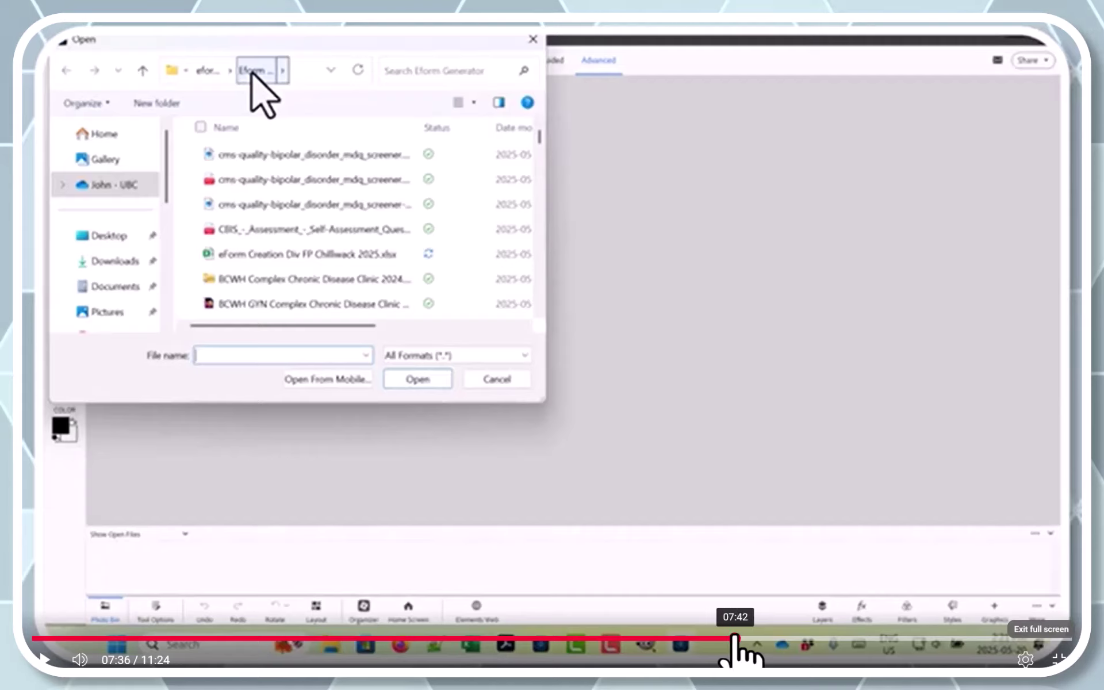
drag(736, 637, 908, 637)
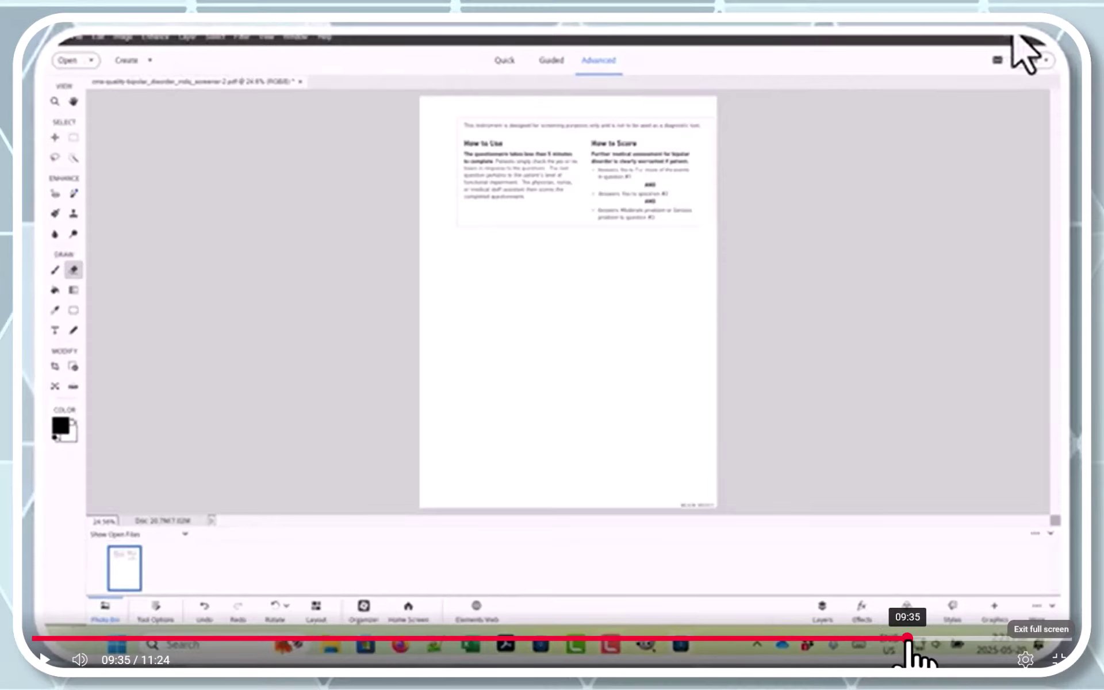
drag(913, 638, 924, 639)
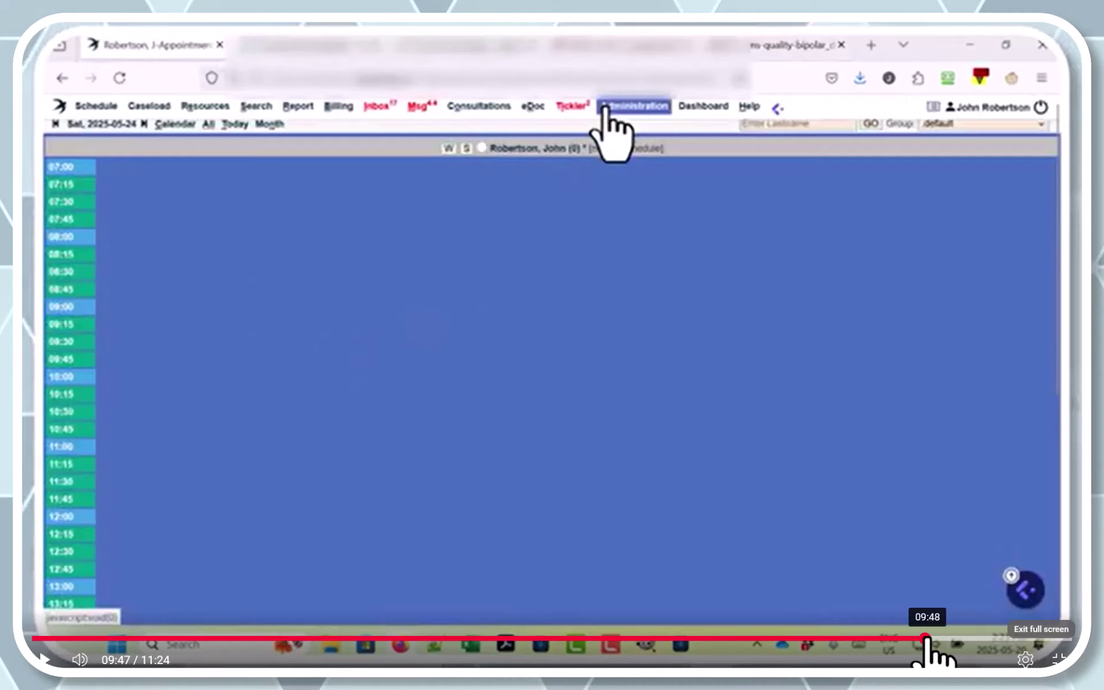
click(937, 639)
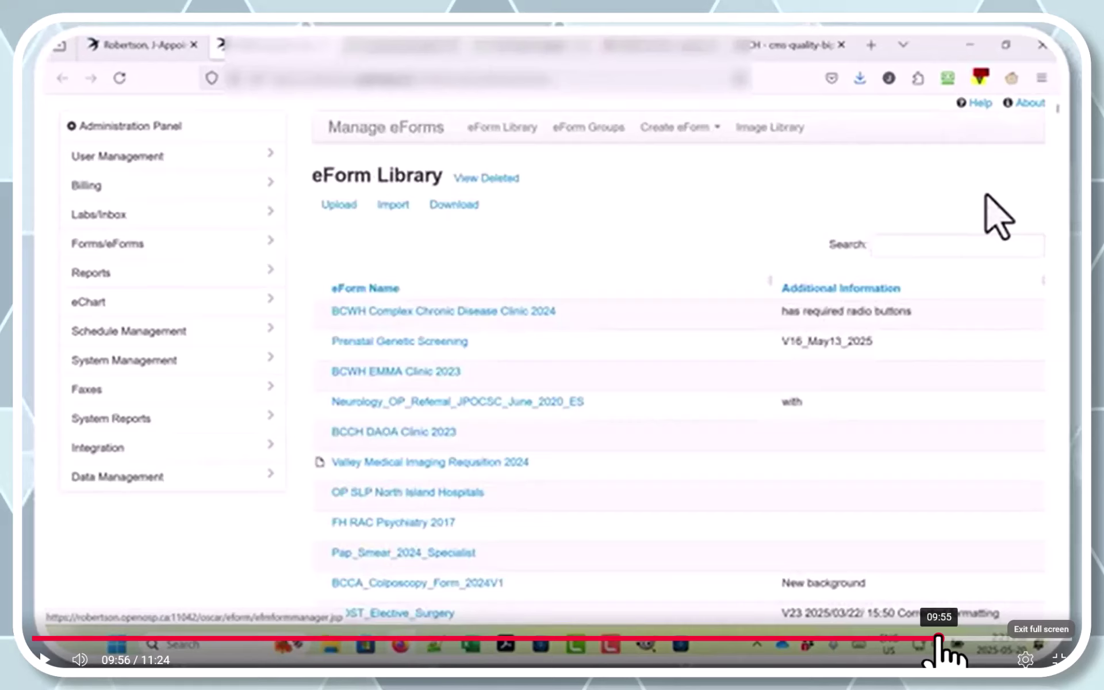
drag(937, 637, 1055, 638)
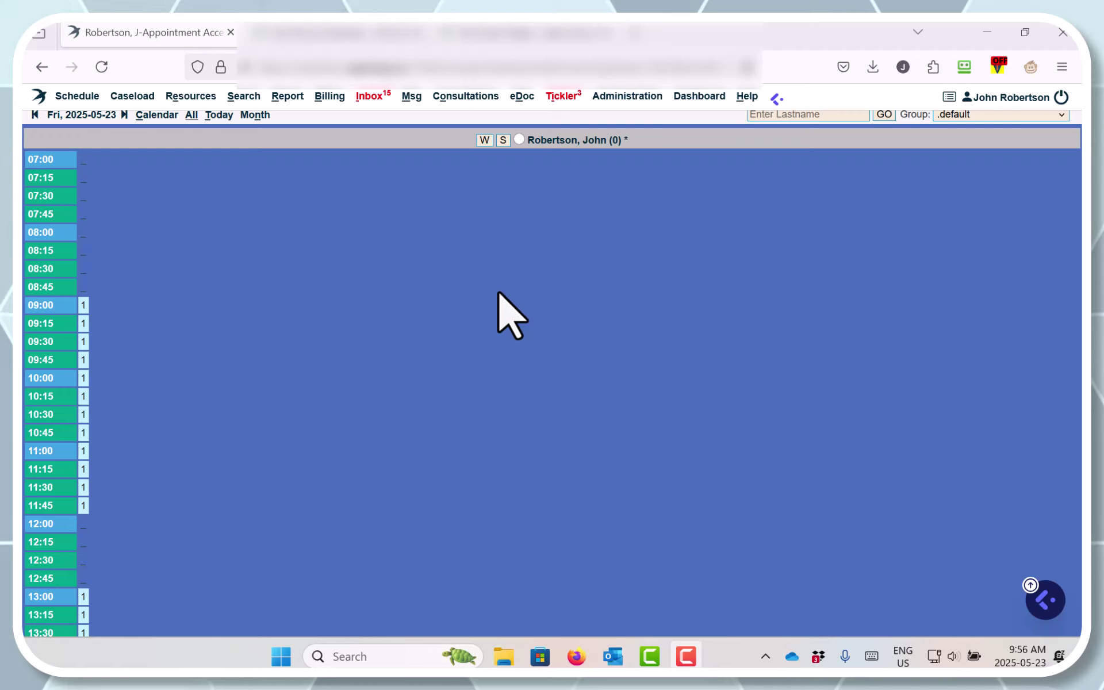
Open the eForm Generator through the Manage eForms area of OSCAR administration
click(647, 103)
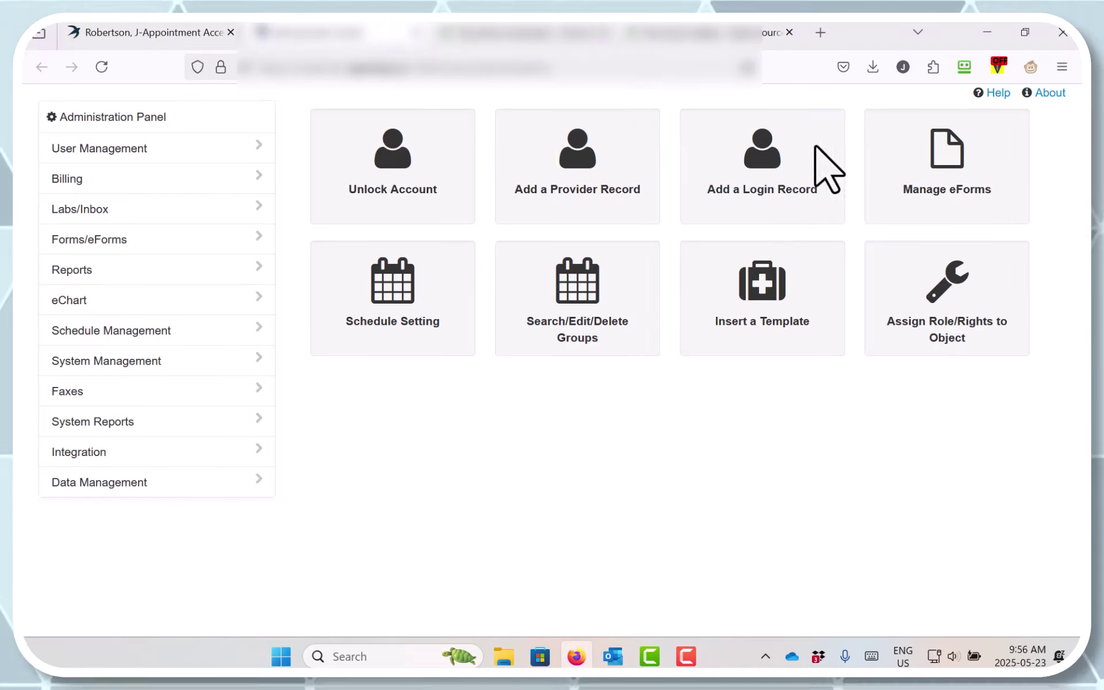
click(923, 195)
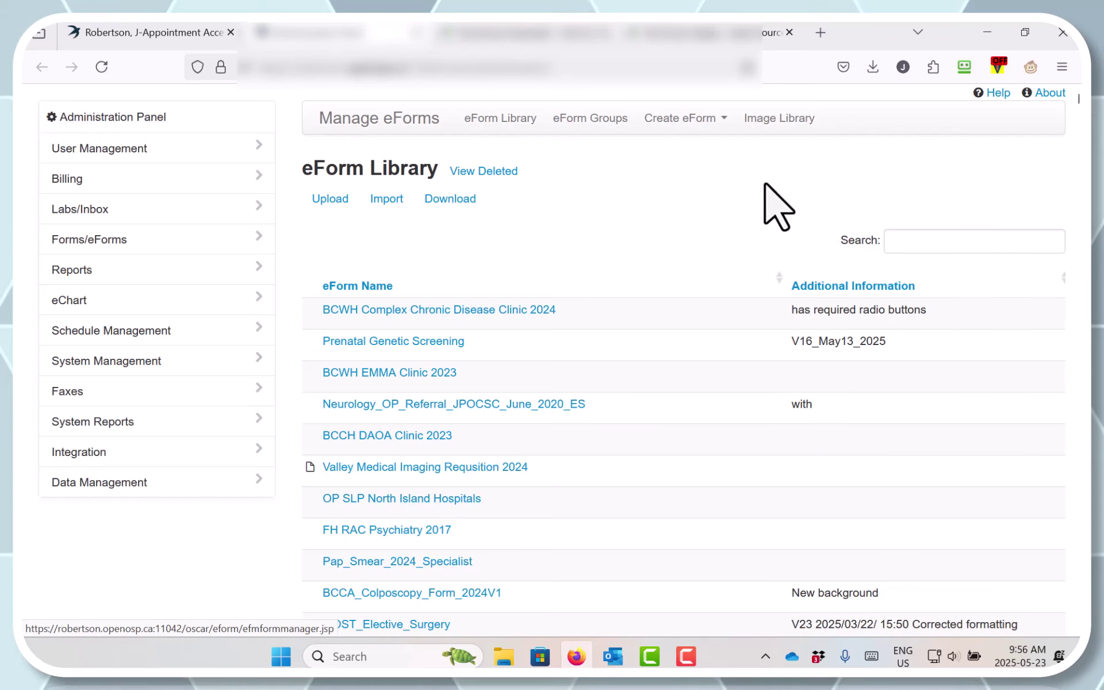
click(719, 123)
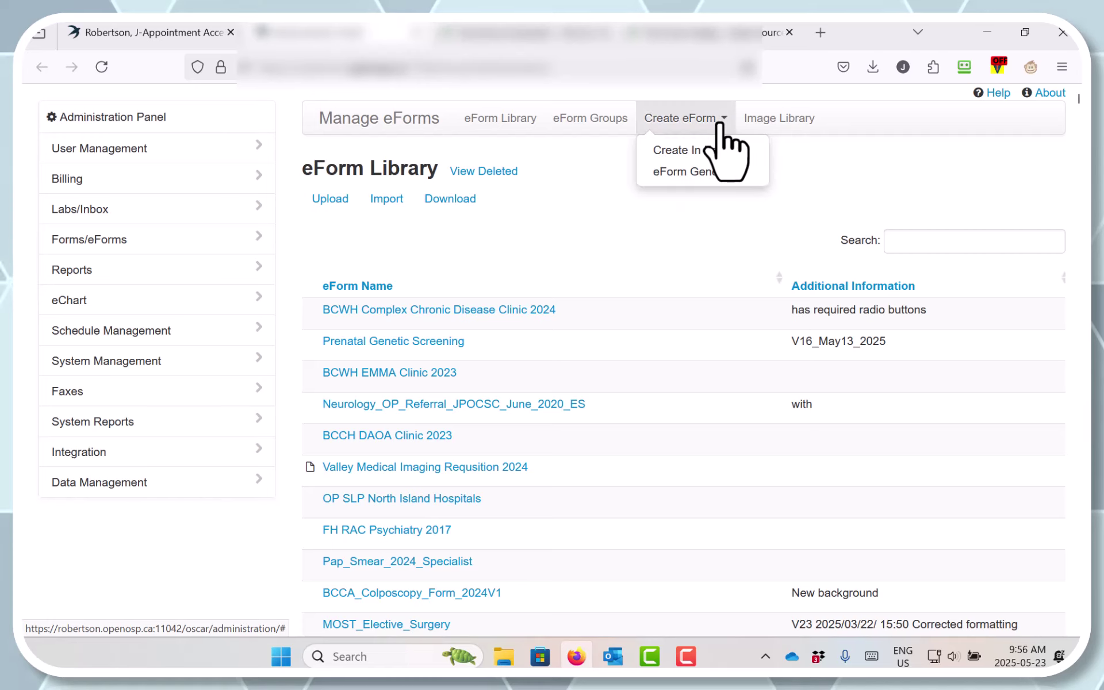
click(726, 173)
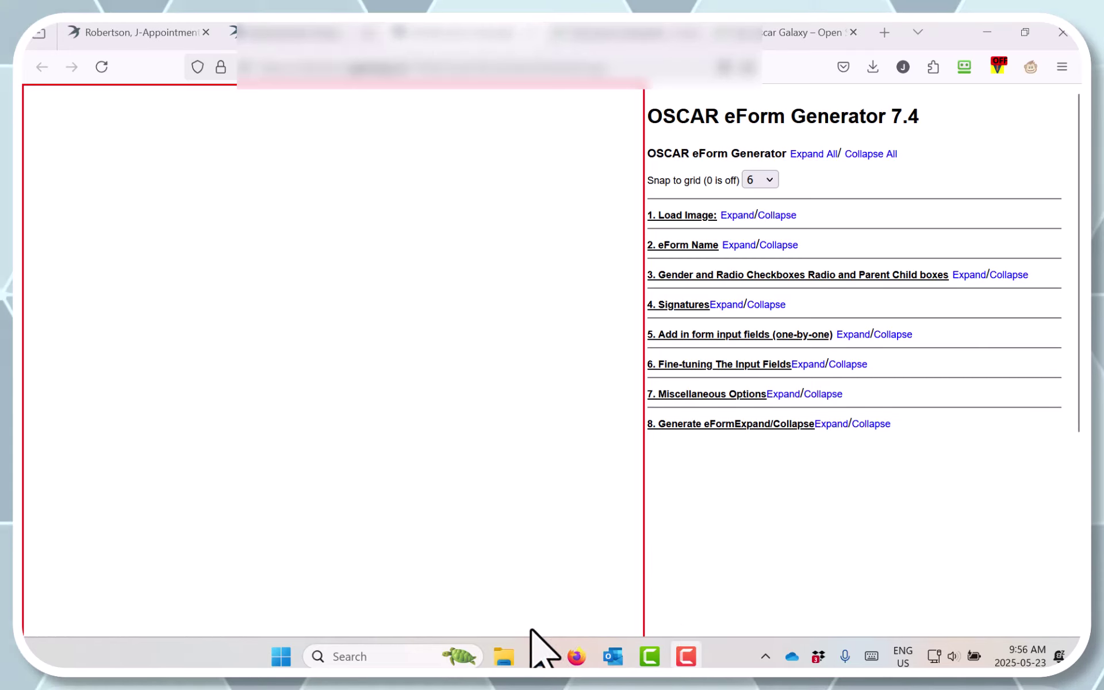
Check the full names of the cms-quality-bipolar_disorder_mdq_screener PNG files in File Explorer's Eform Generator folder, then return to the generator
click(508, 660)
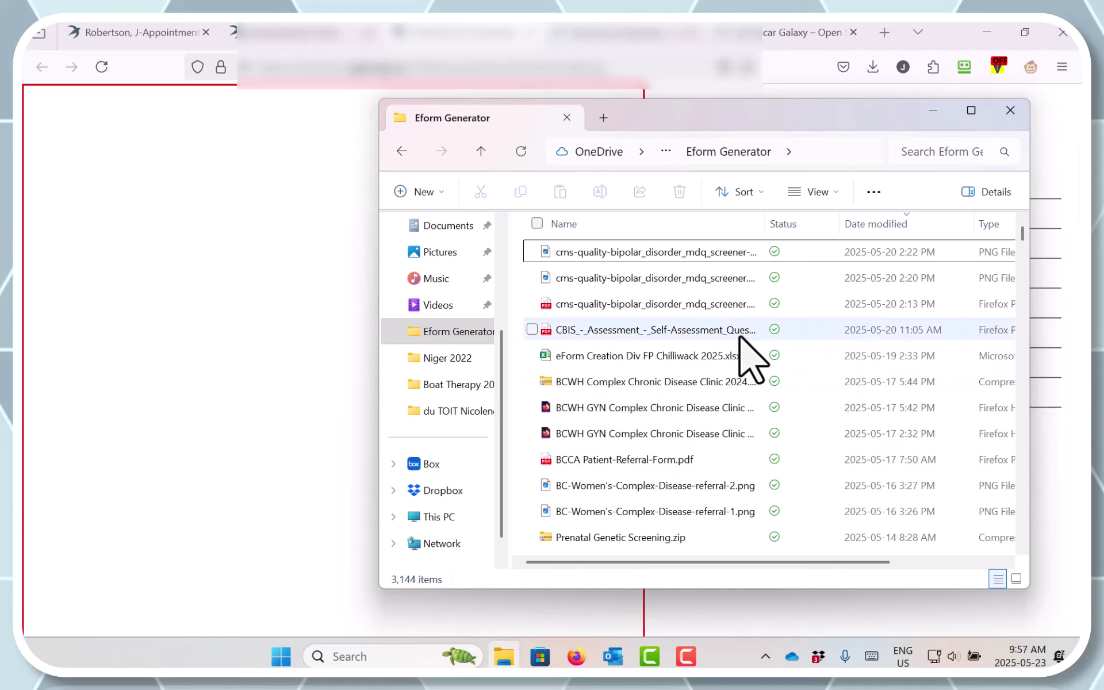
click(713, 281)
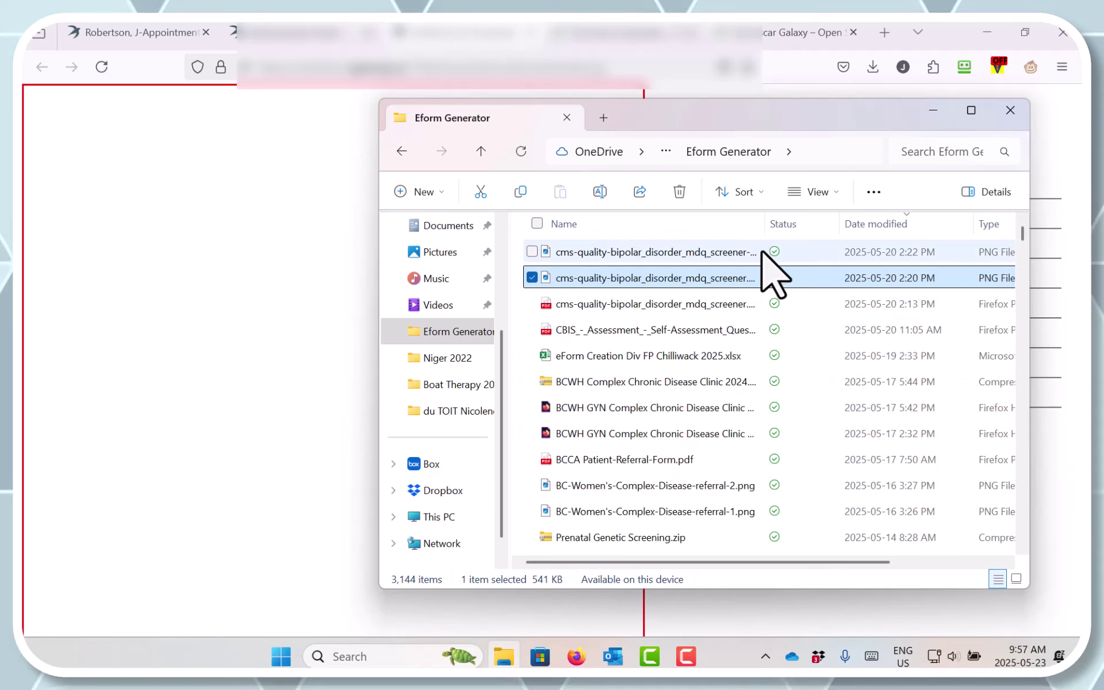
drag(769, 231, 801, 241)
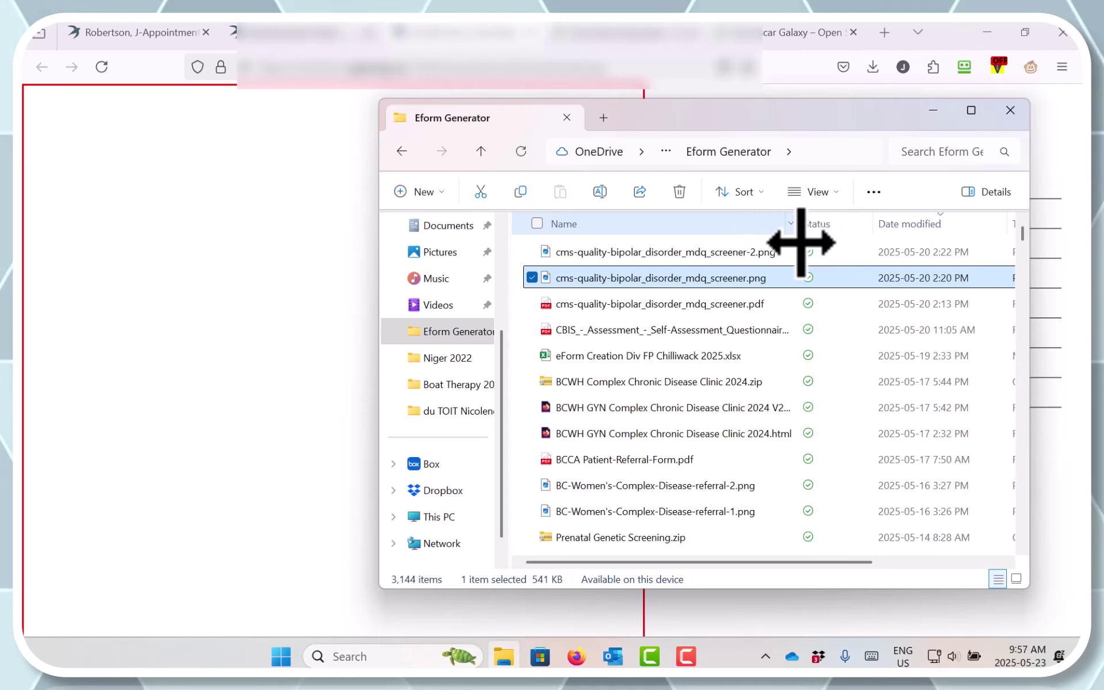
drag(800, 242, 769, 250)
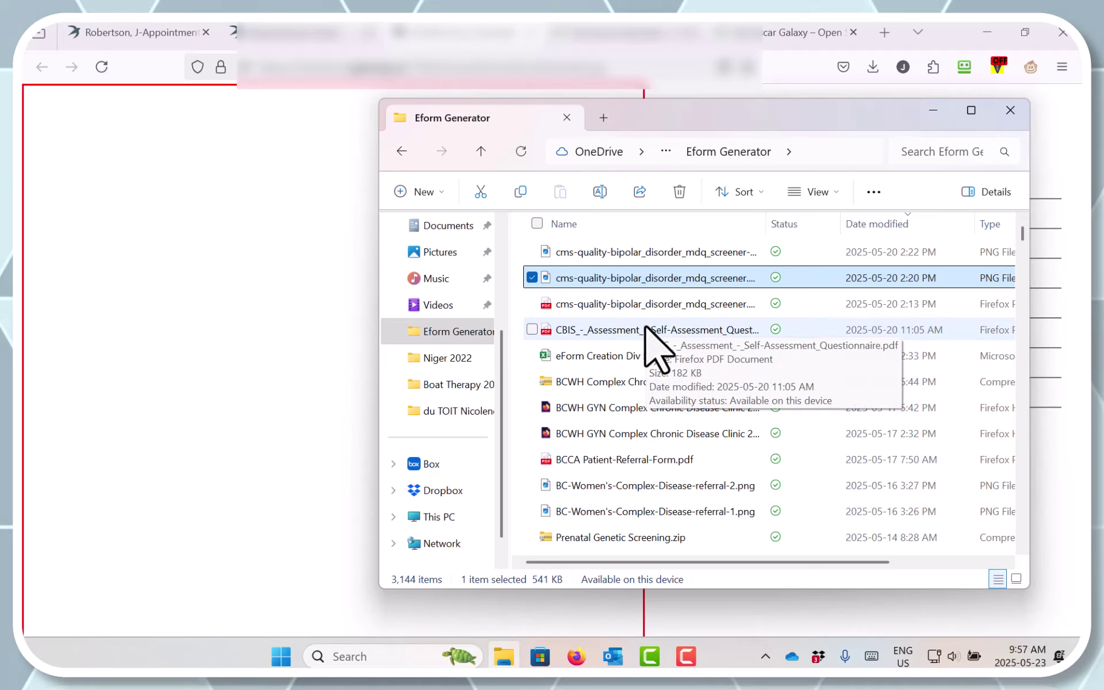
key(F9)
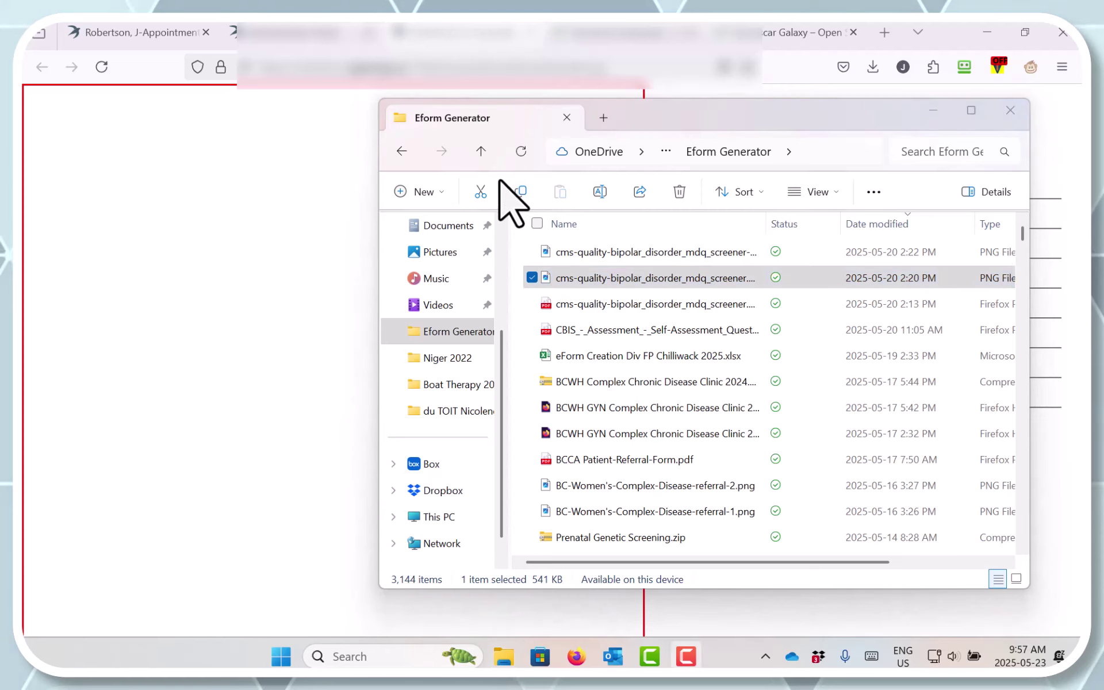
click(932, 109)
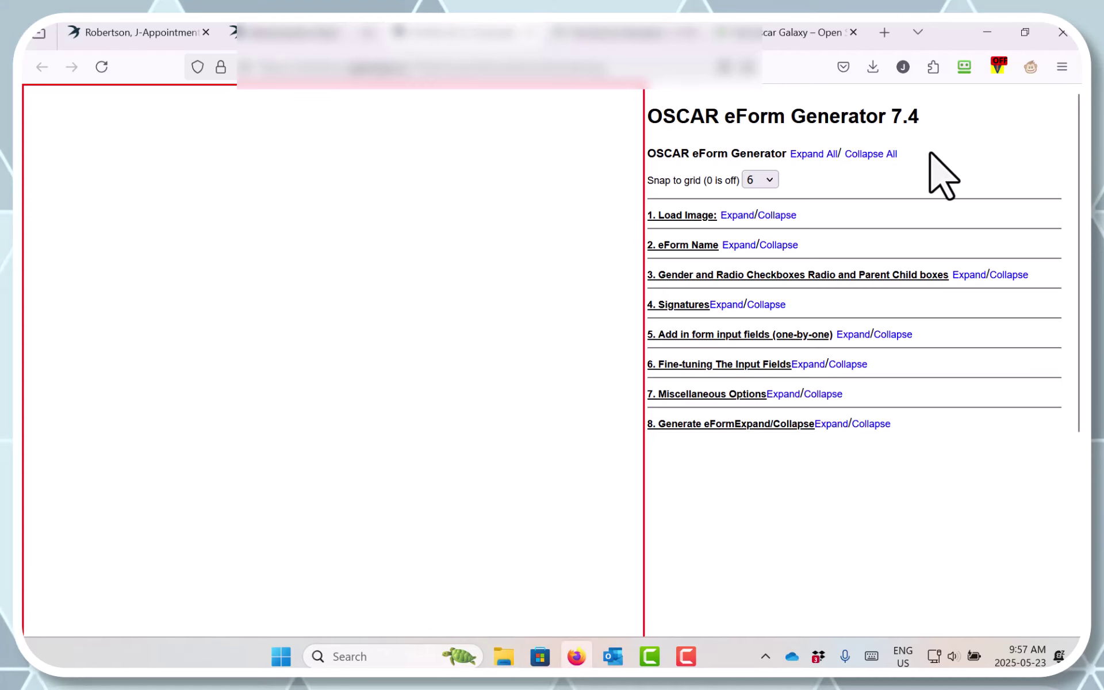
Expand all generator sections and choose cms-quality-bipolar_disorder_mdq_screener.png as the form image
click(818, 154)
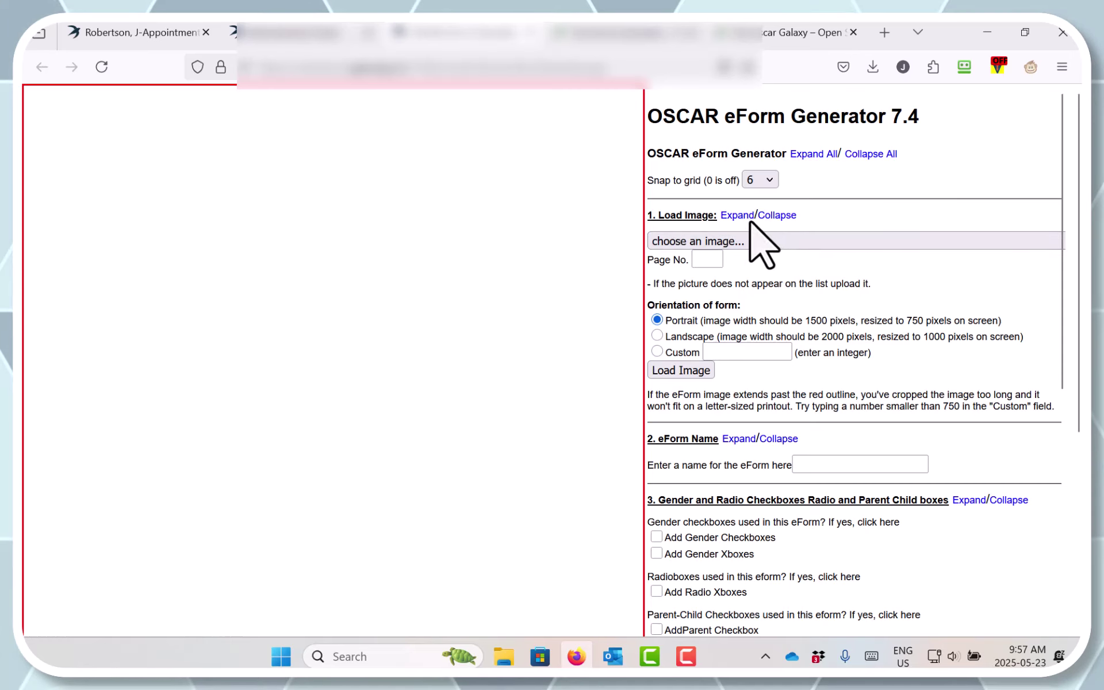
click(713, 241)
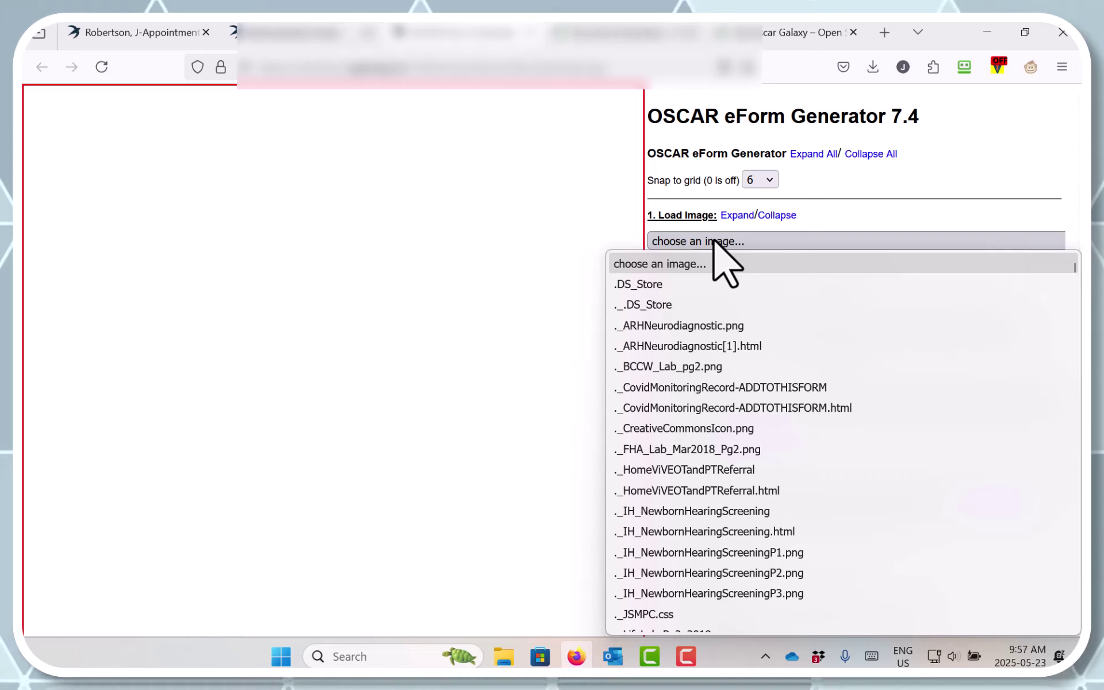
text(cms)
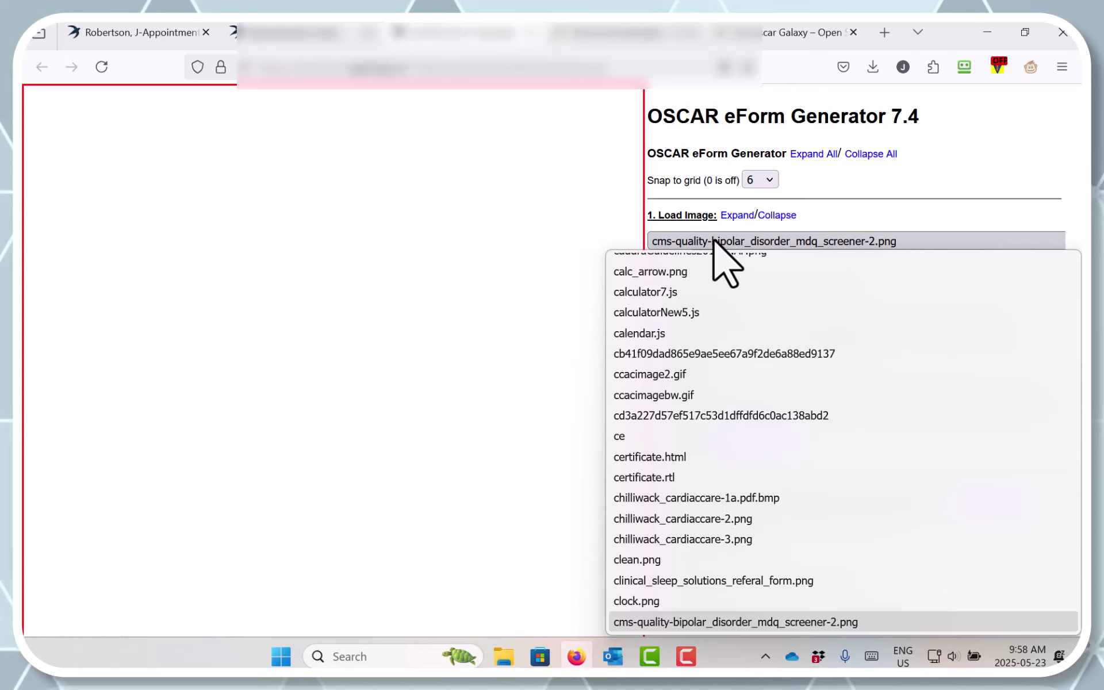
key(q)
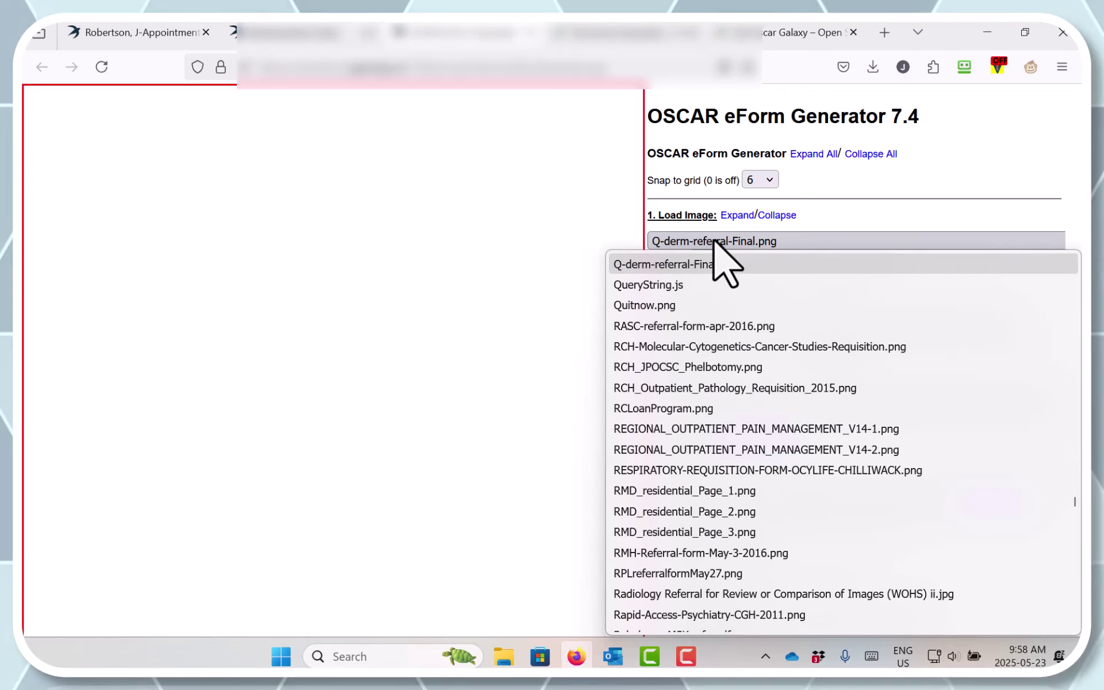
click(502, 185)
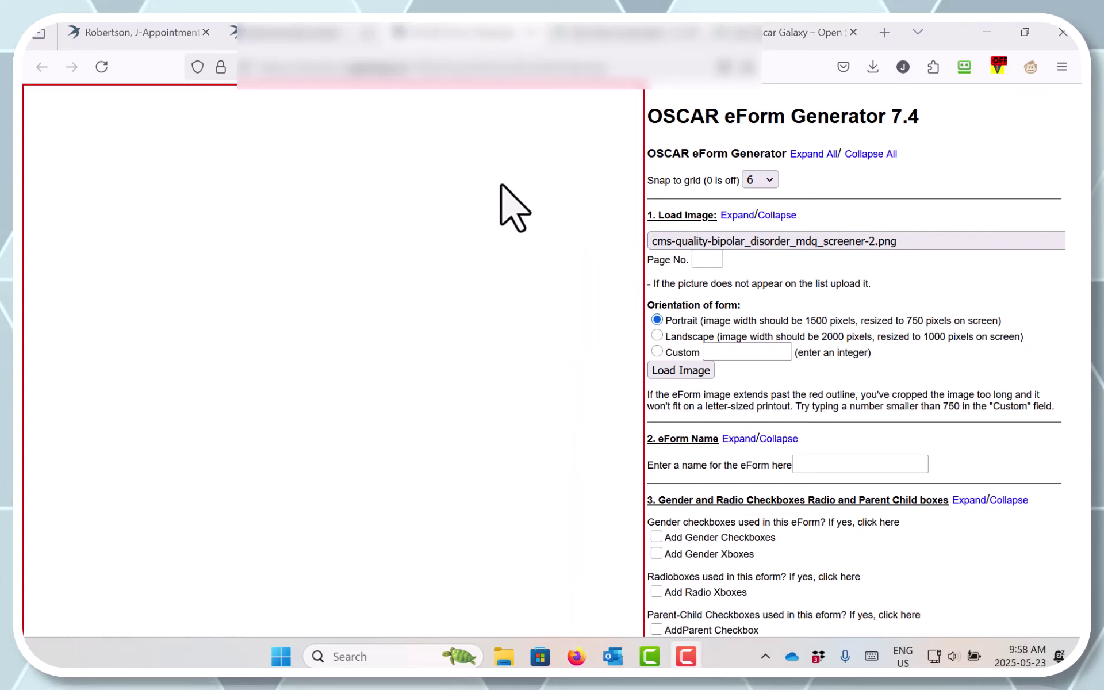
click(911, 240)
scroll(879, 373, down, 2)
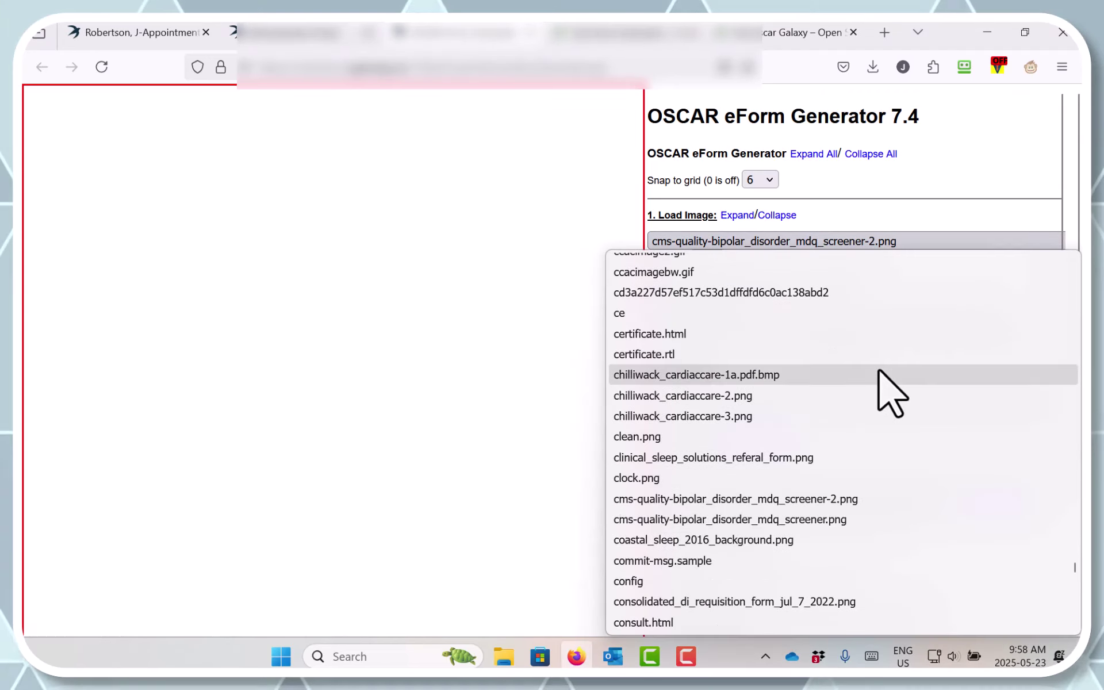
scroll(880, 373, down, 2)
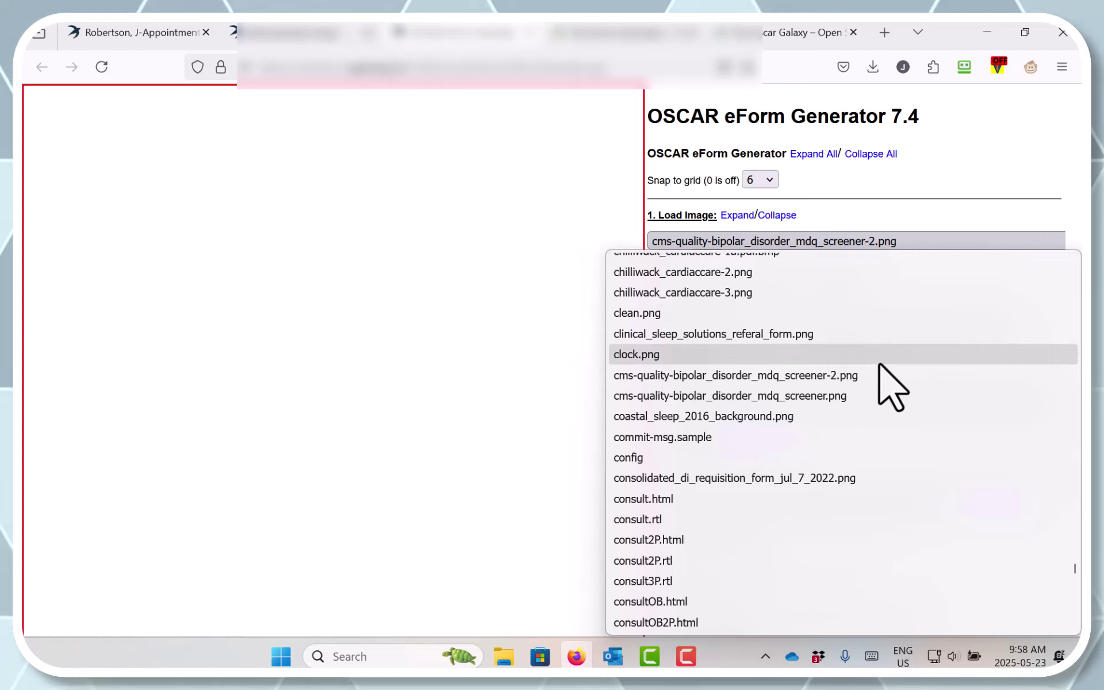
click(864, 397)
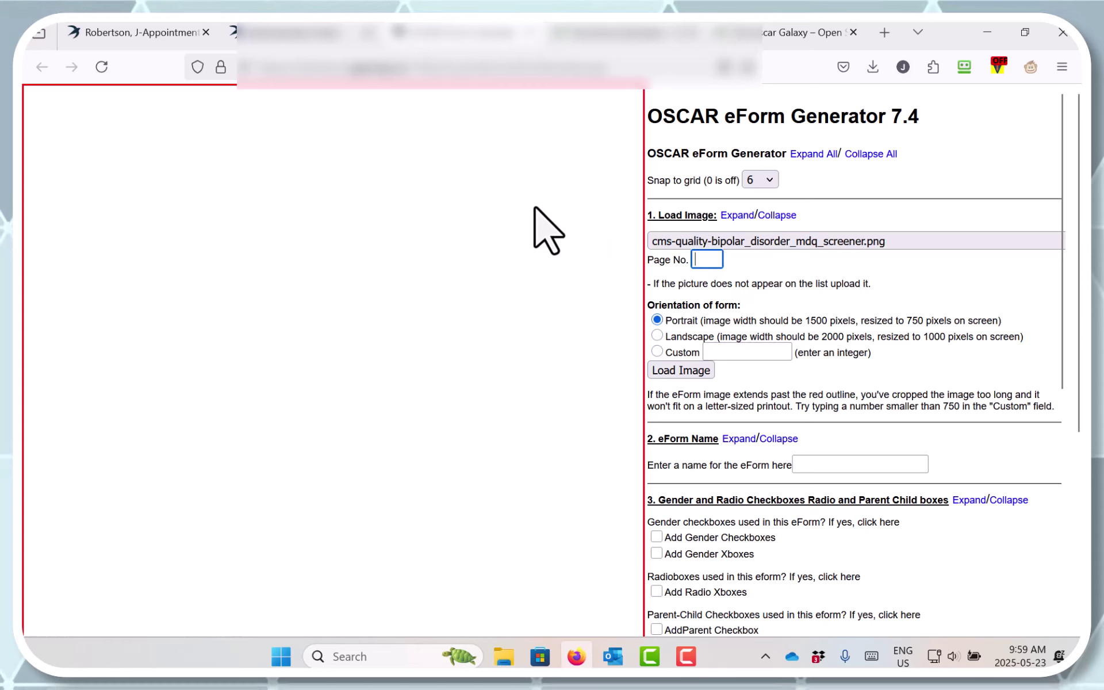
Load the chosen questionnaire image in portrait orientation and collapse the Load Image section
click(495, 183)
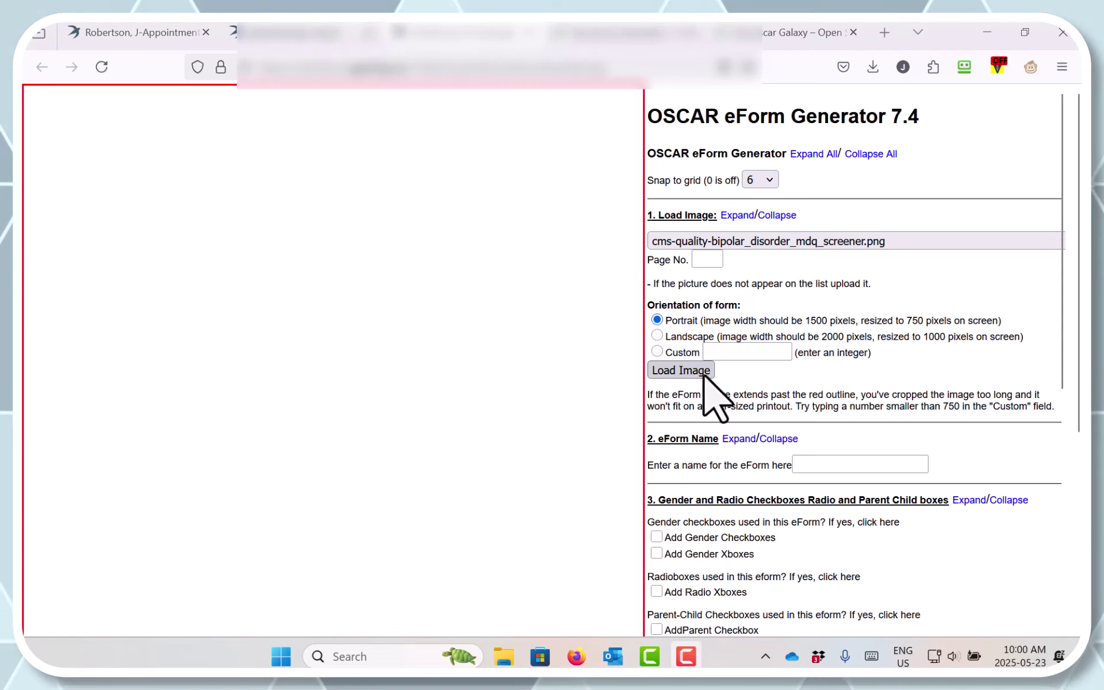
click(700, 371)
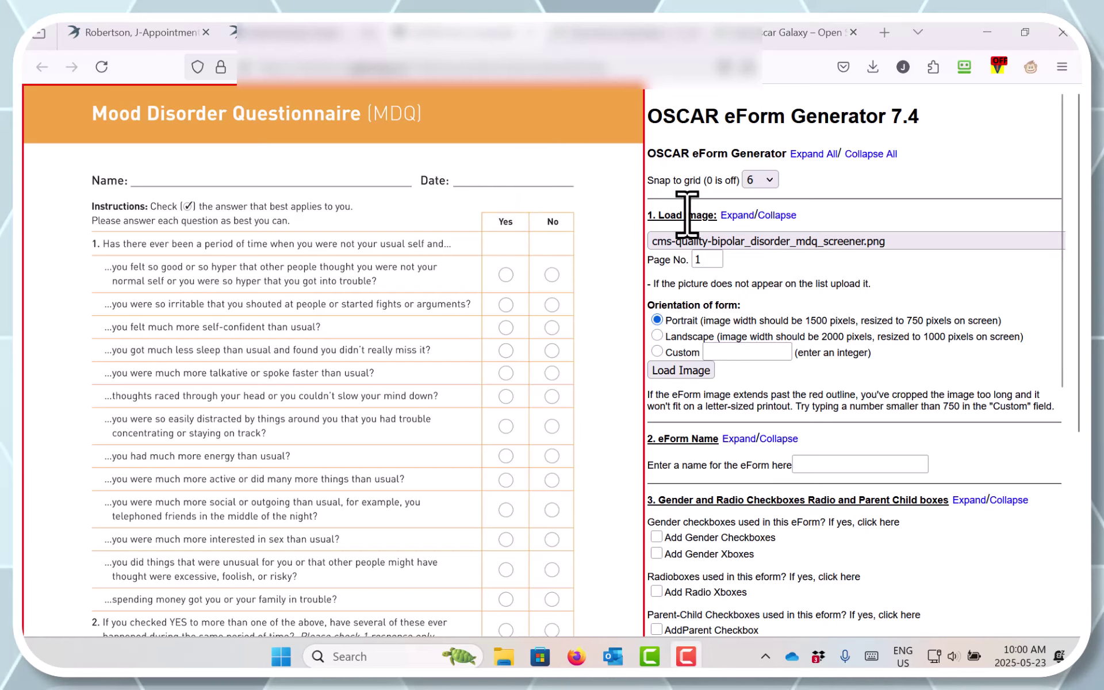
click(785, 215)
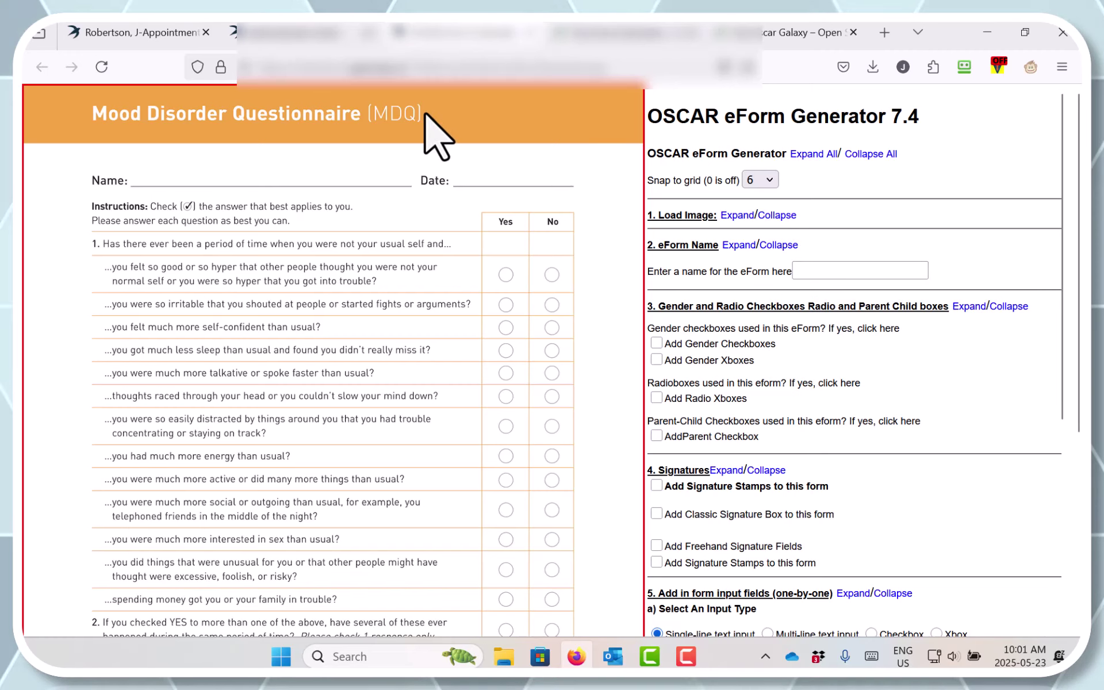
Name the eForm "Mood Disorder Questionnaire 2025" and collapse the eForm Name section
click(834, 276)
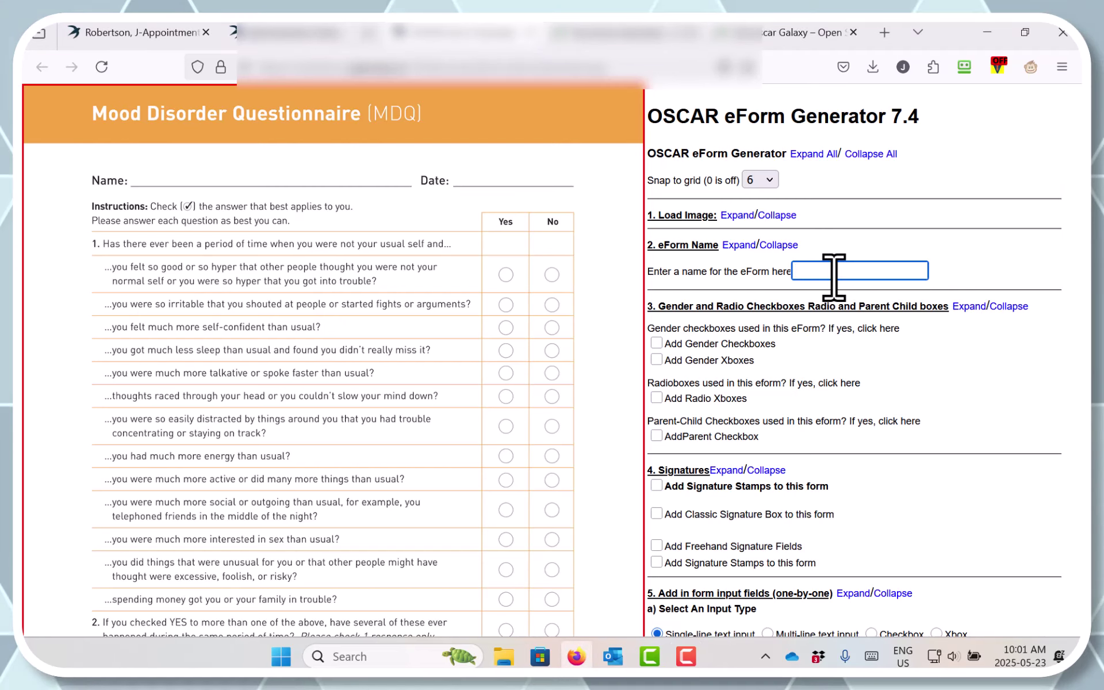
text(Moo)
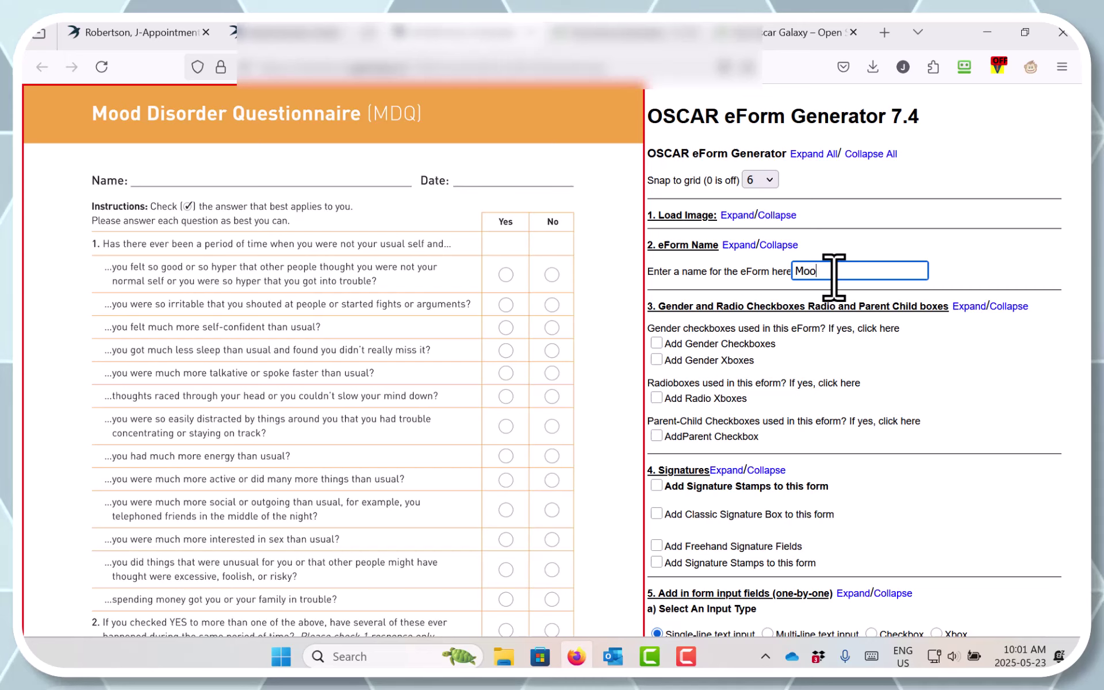
text(d Disofr)
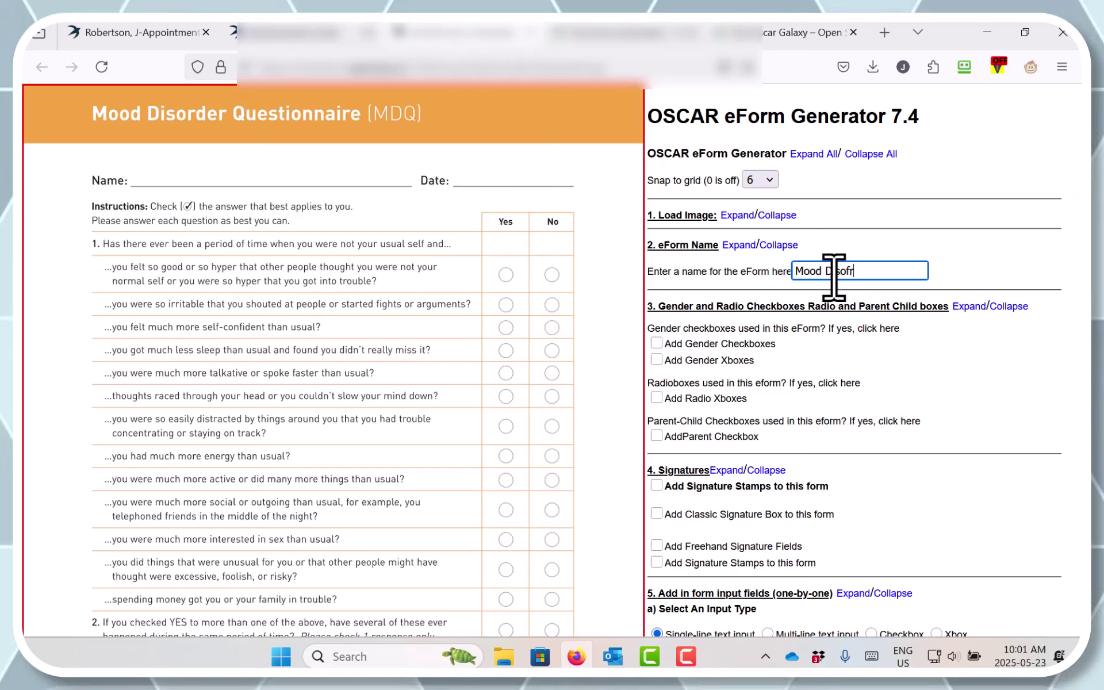
key(BackSpace)
key(BackSpace)
text(rder)
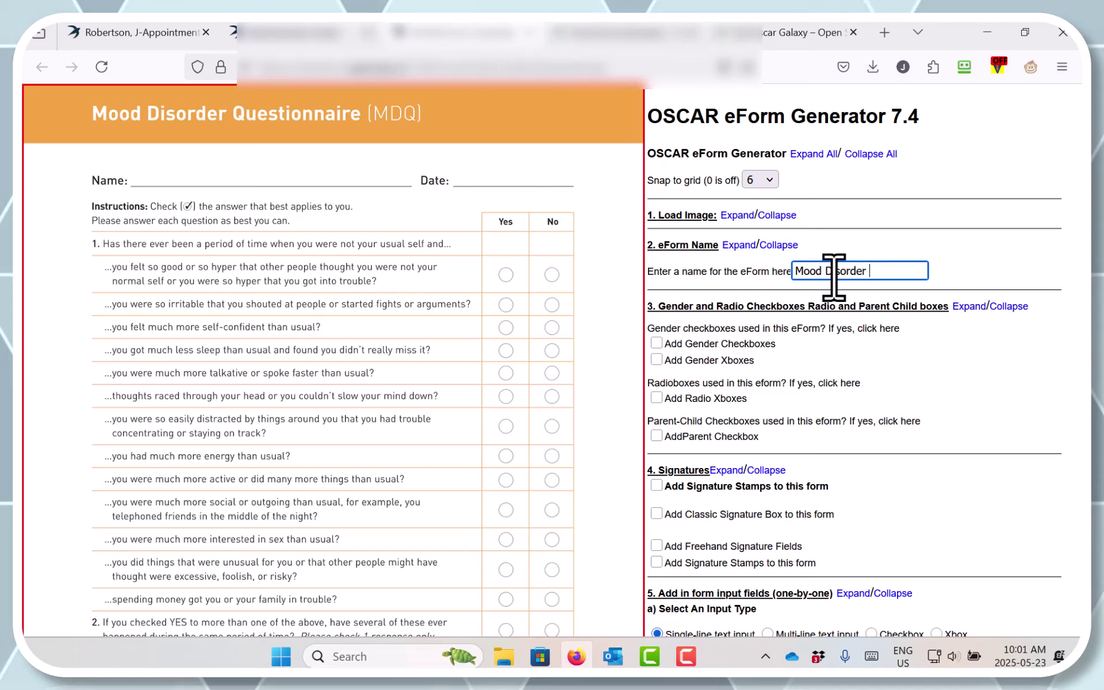
text( Ques)
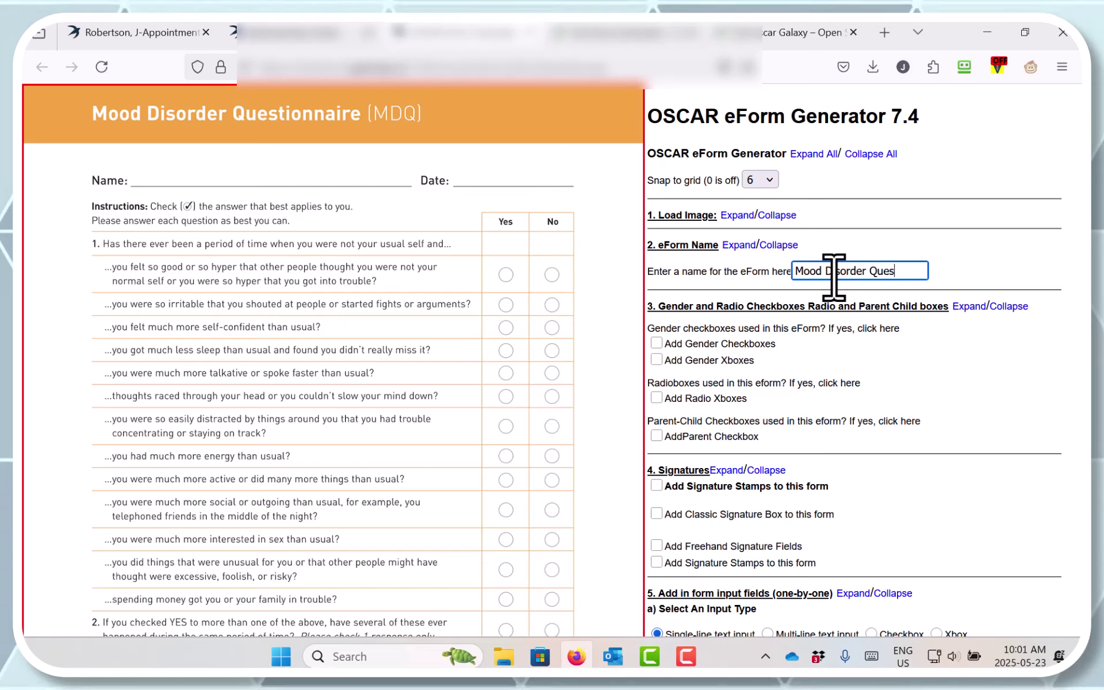
text(tionnaire)
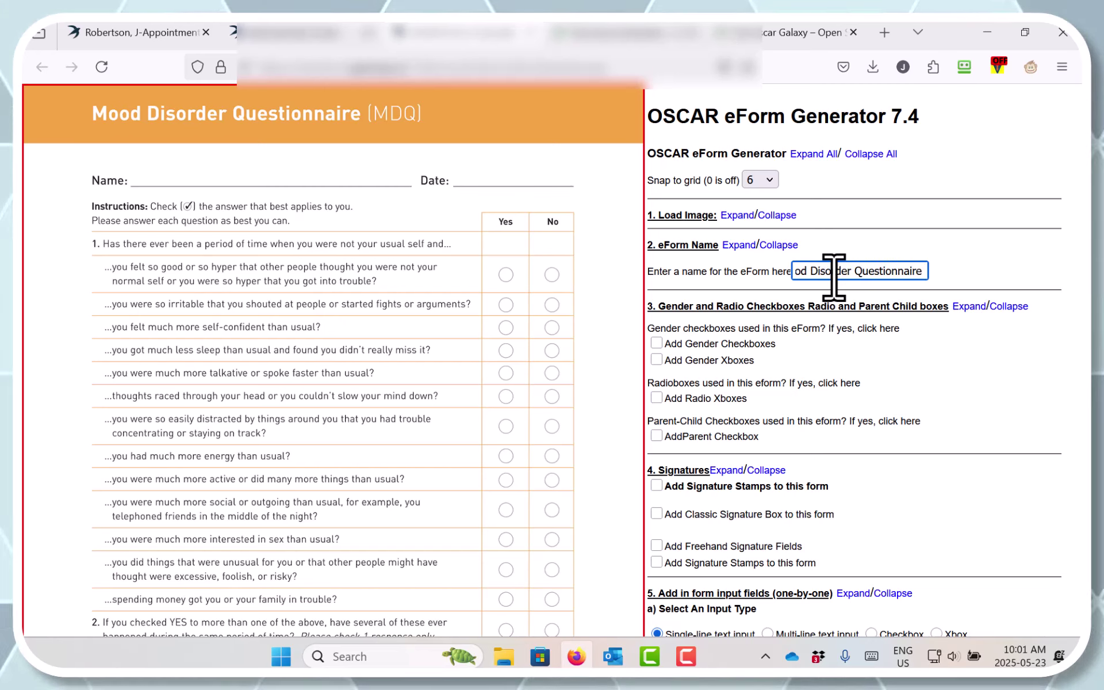
text( 2025)
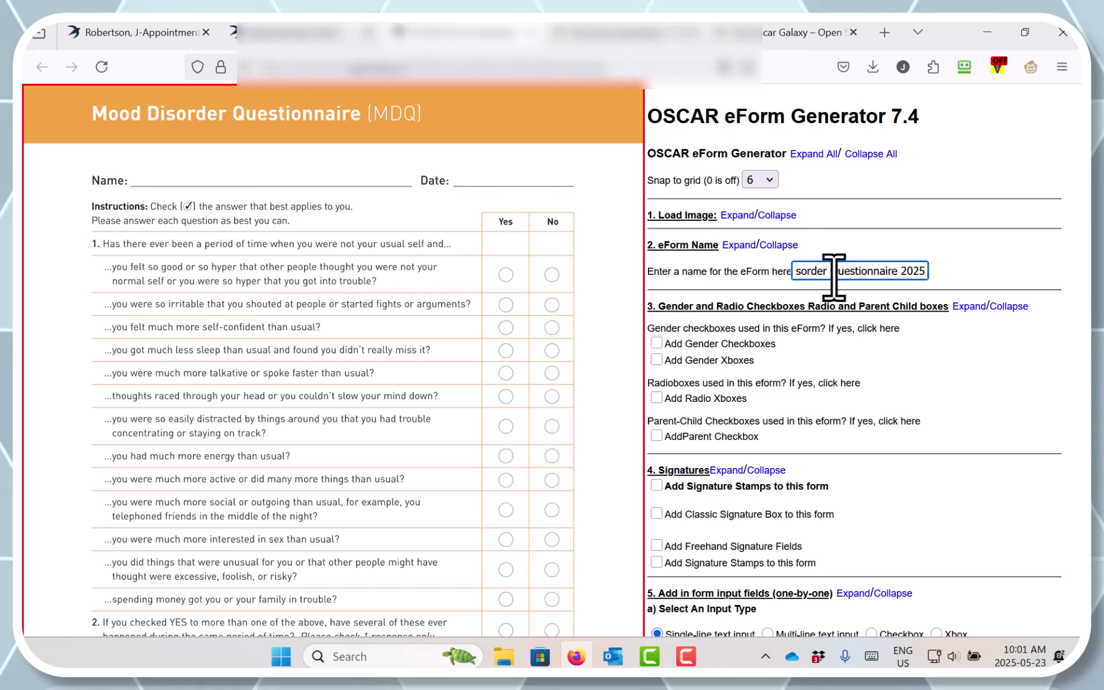
click(780, 246)
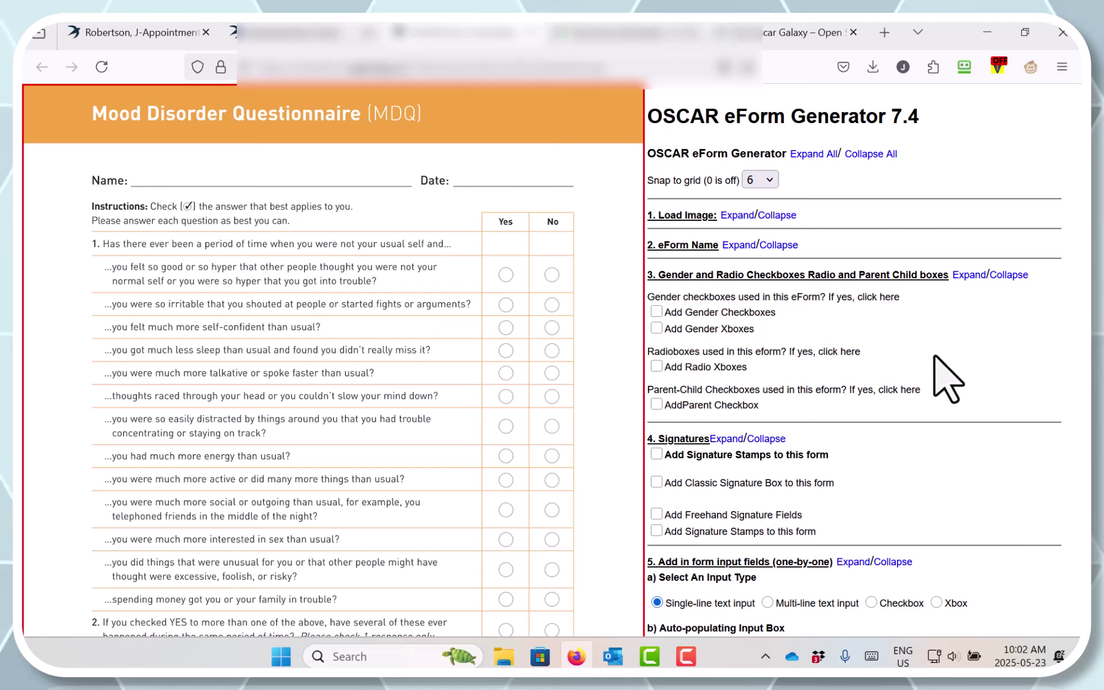
Turn on the gender Xboxes option and turn it off again
click(657, 328)
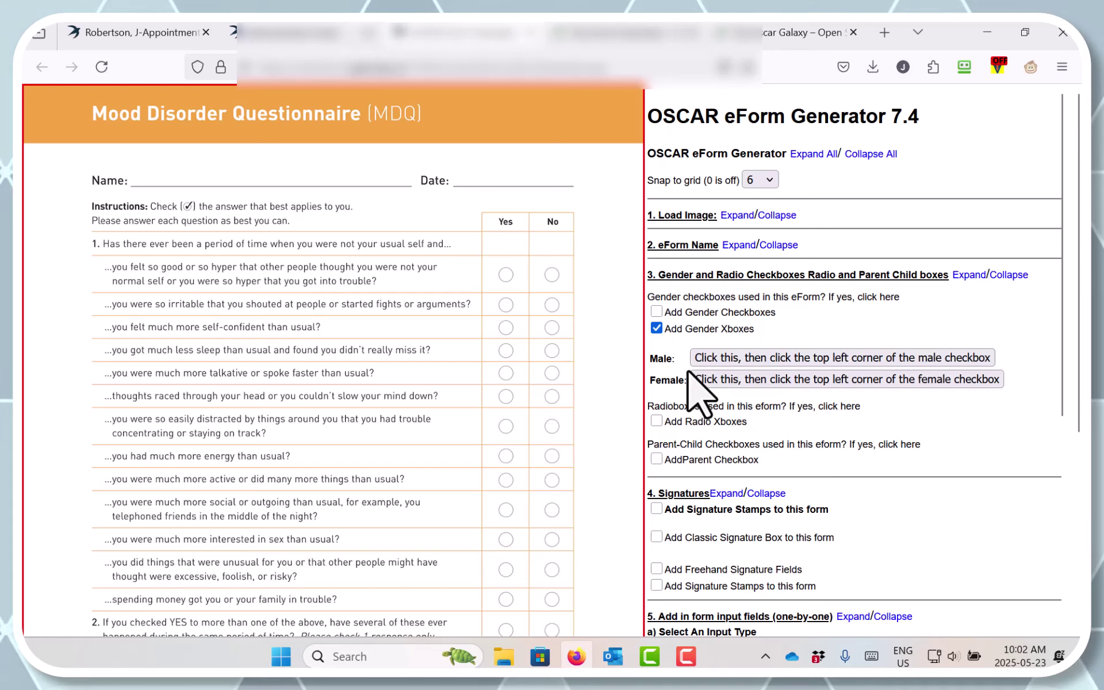
click(656, 328)
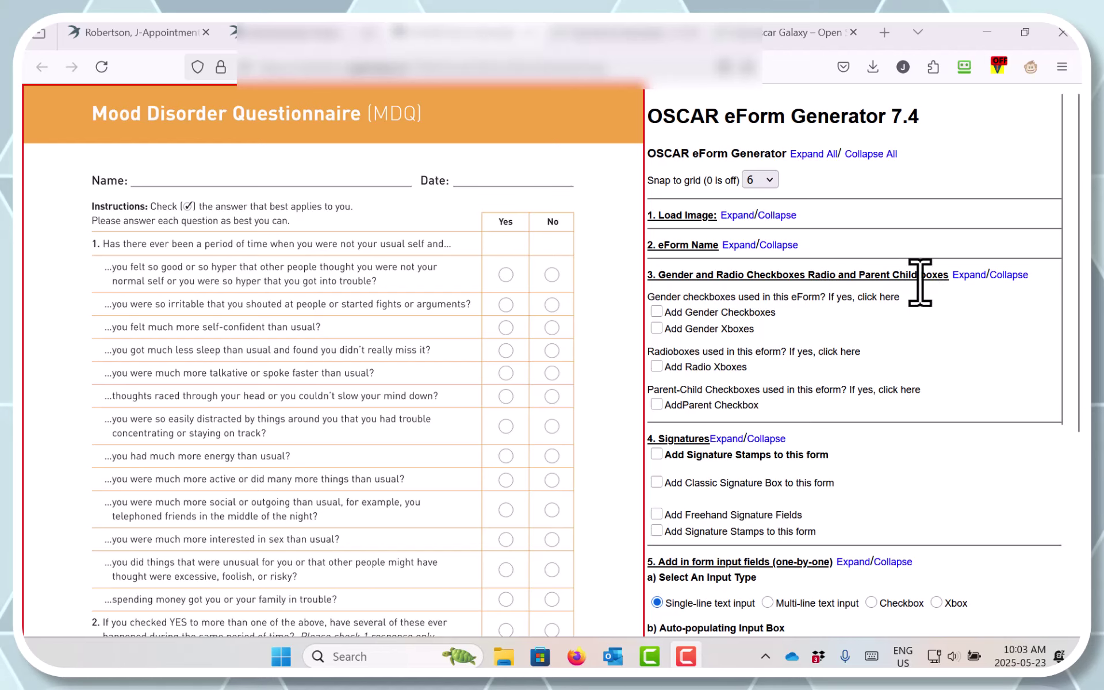
Set the input box font size to 14 px and collapse the section for adding form input fields
scroll(913, 329, down, 2)
scroll(913, 328, down, 5)
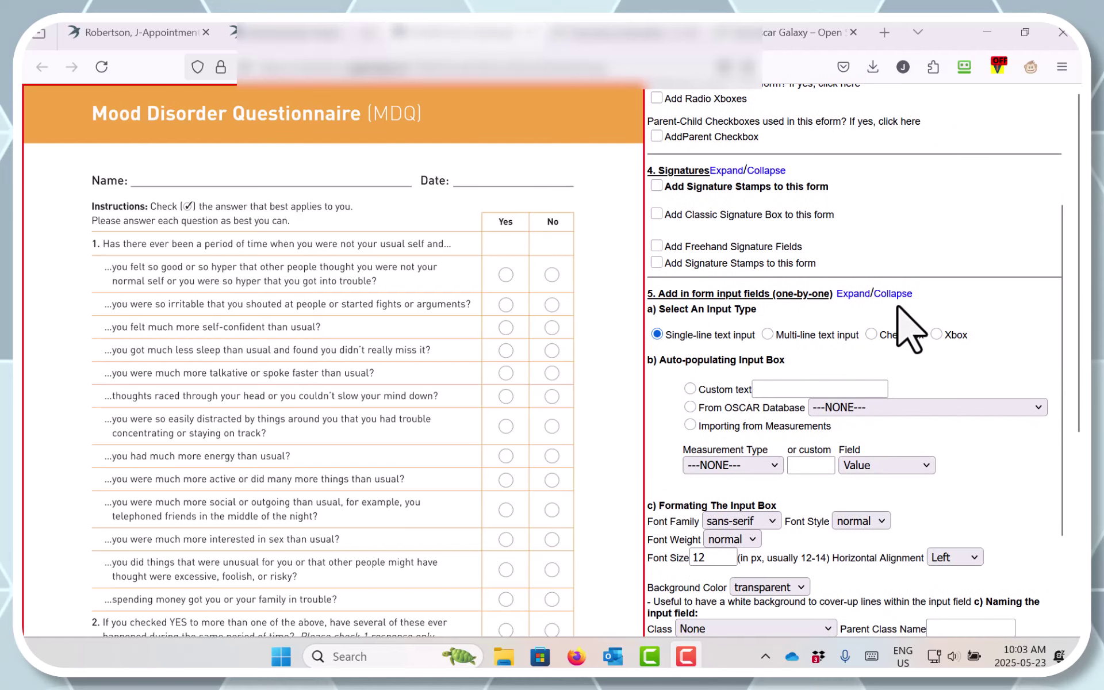
scroll(916, 372, down, 5)
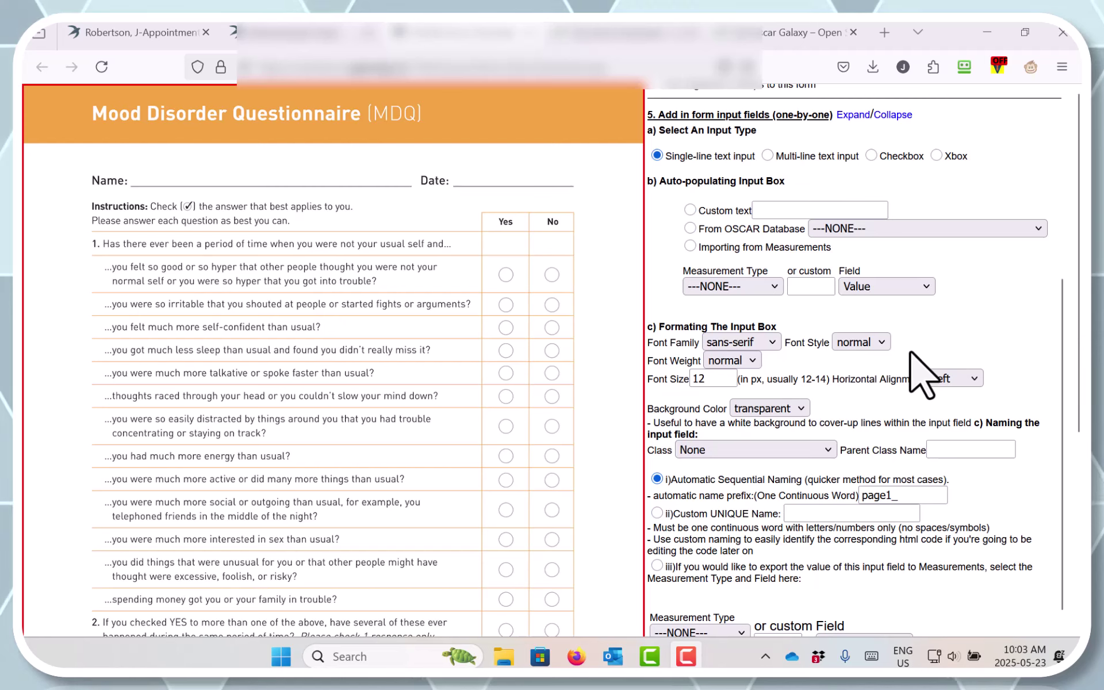
click(721, 381)
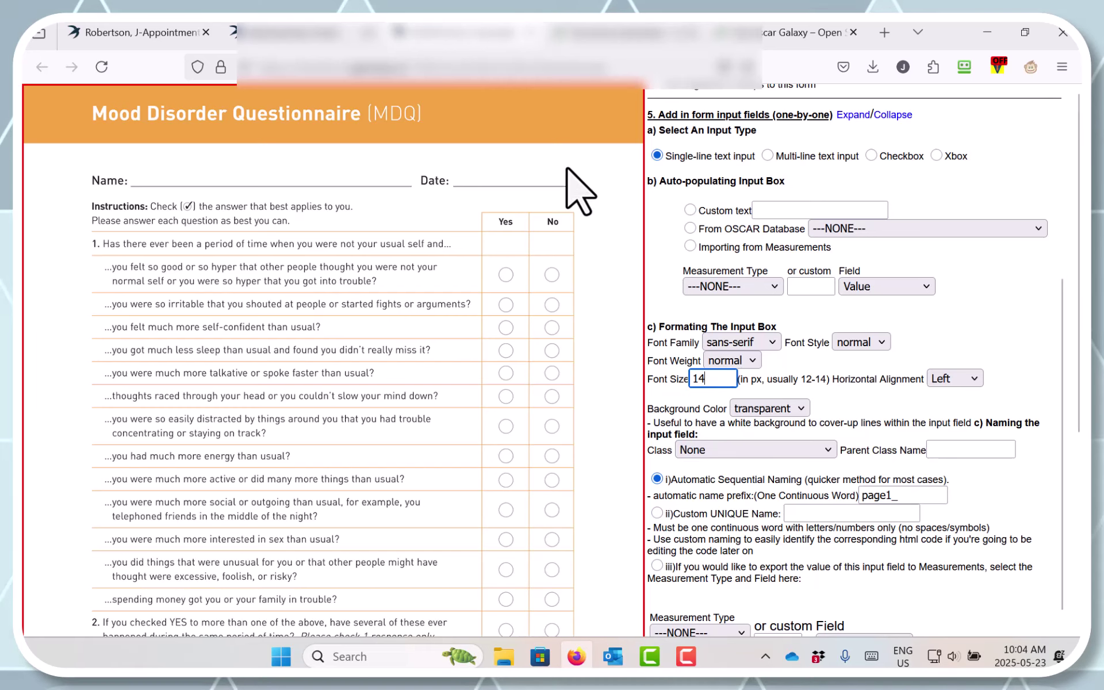
key(F9)
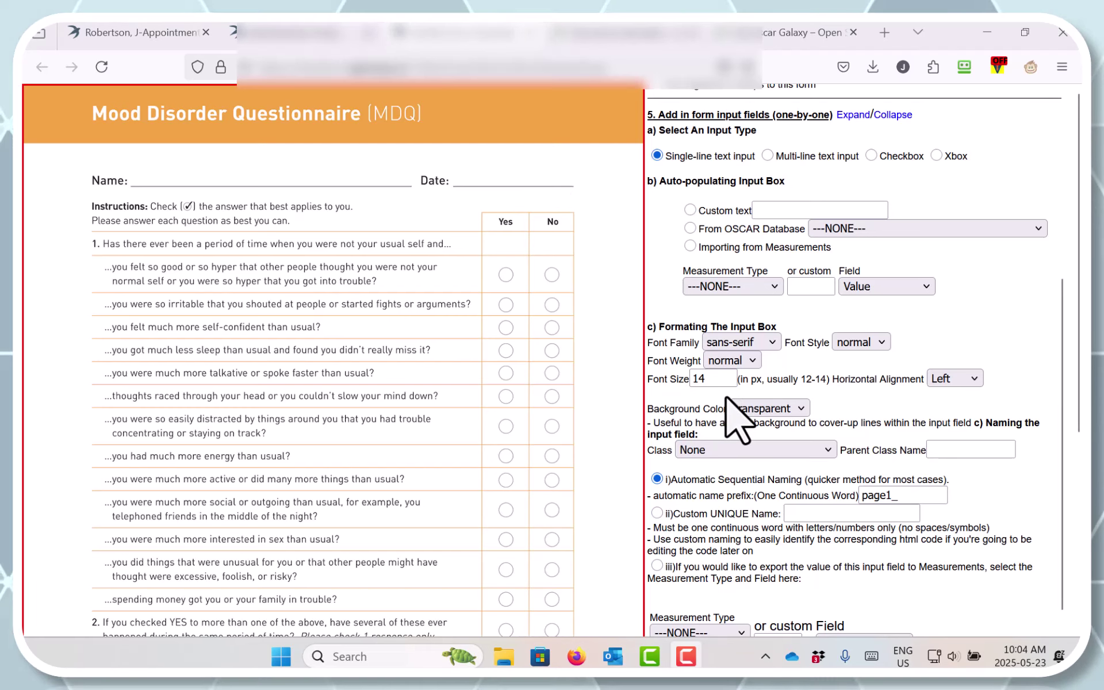
click(903, 115)
Enable radio Xboxes for the form and name the first series radioHyper
scroll(856, 201, up, 5)
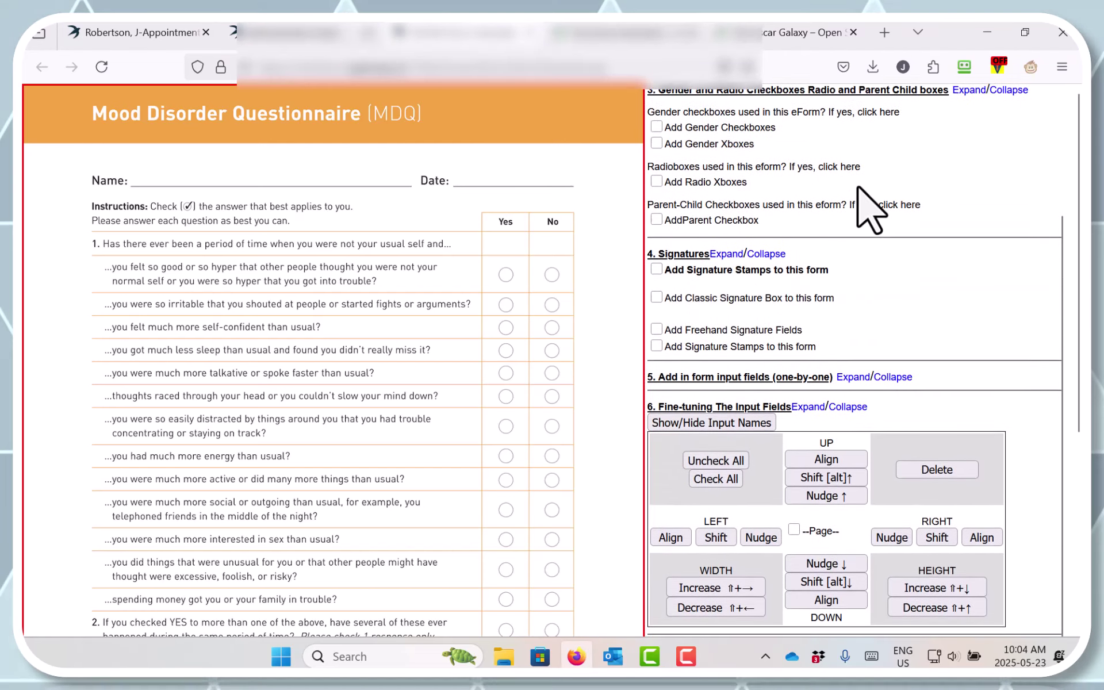
scroll(854, 196, up, 2)
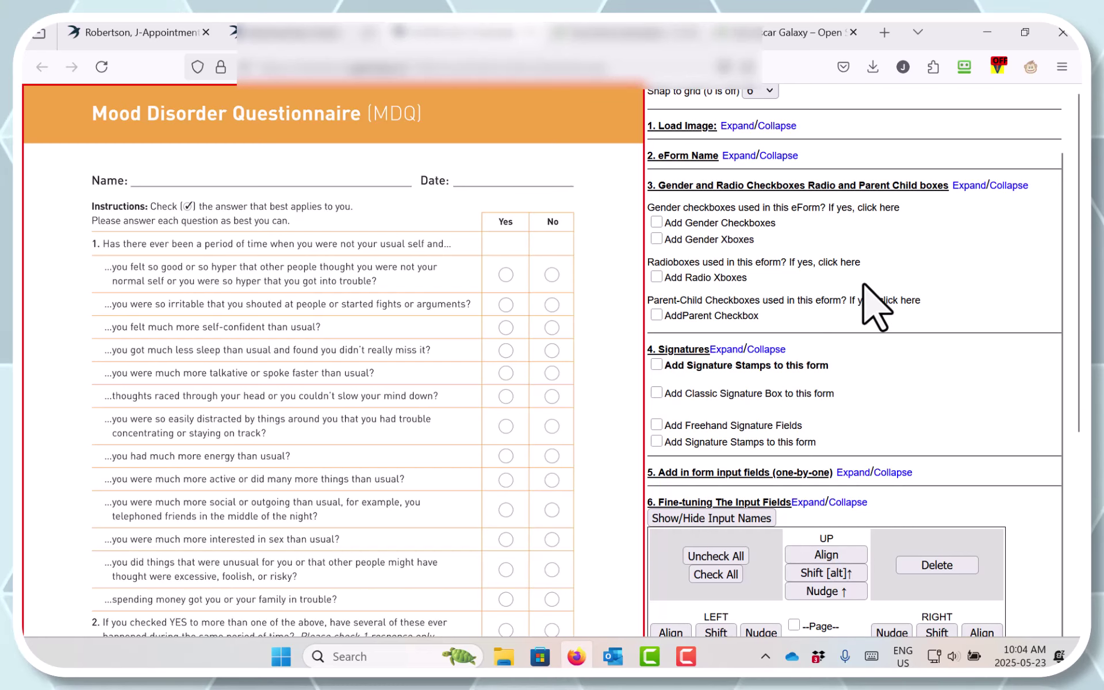
click(656, 277)
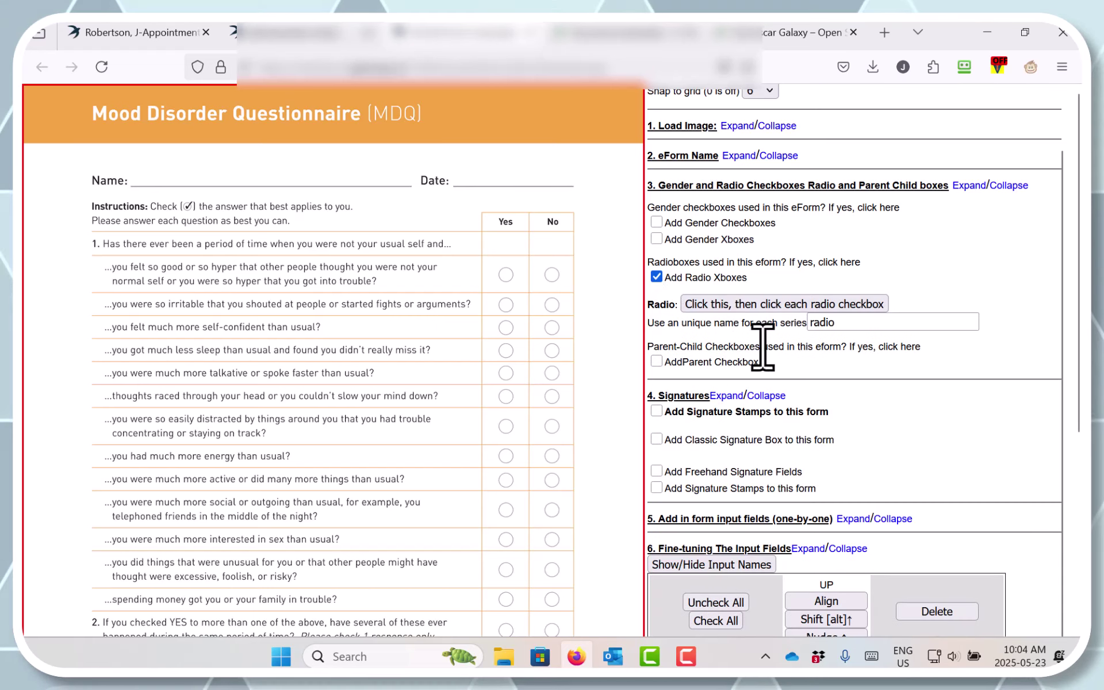
click(856, 325)
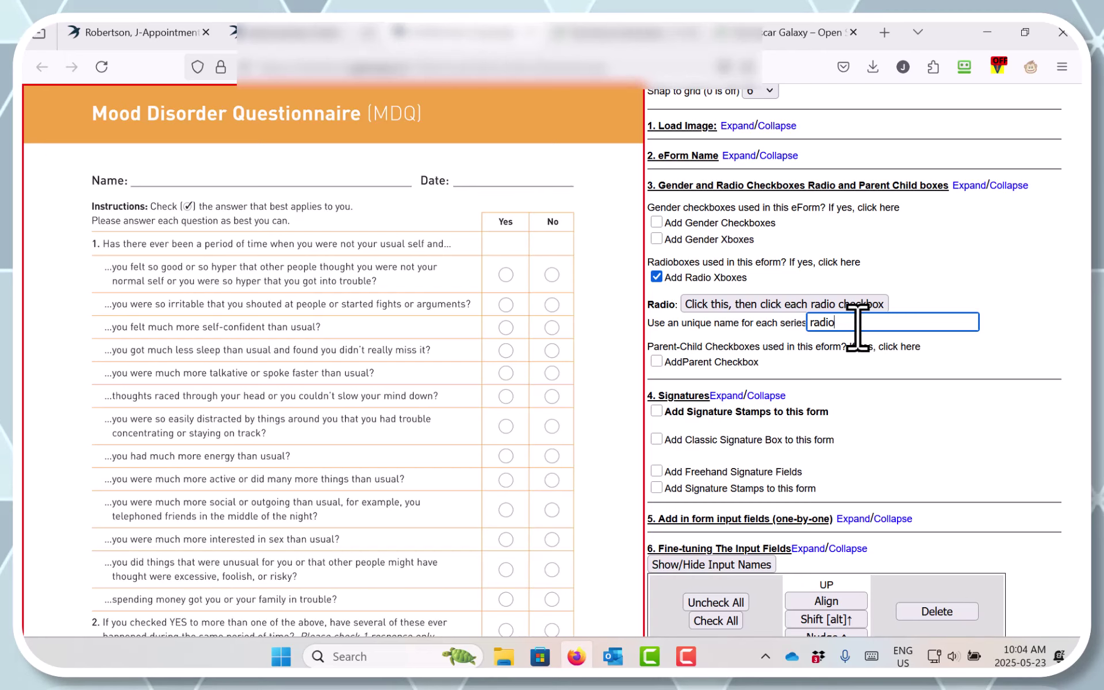
text(Hy)
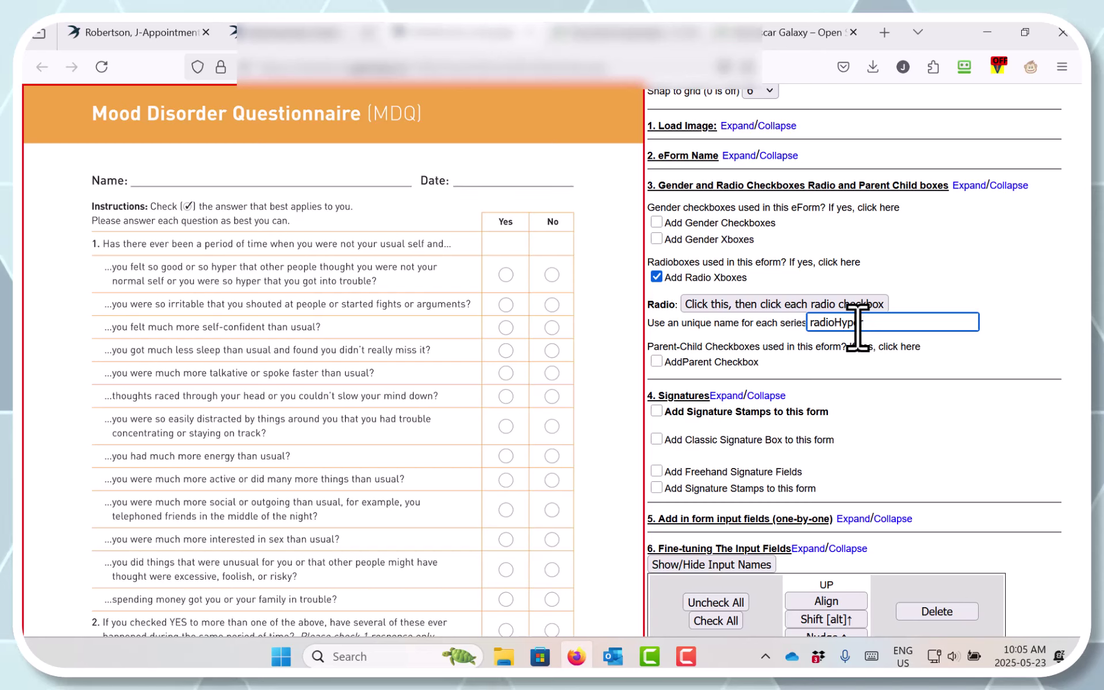
text(per)
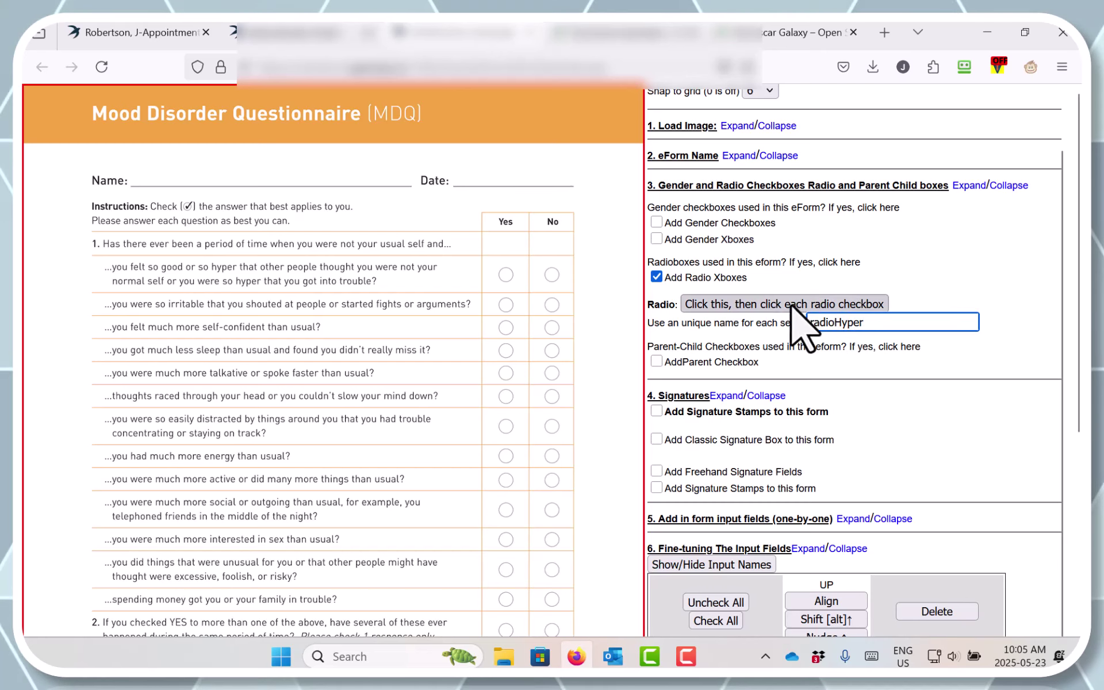
Place the radioHyper Xboxes on the Yes and No circles of the "felt so good or so hyper" row
click(757, 305)
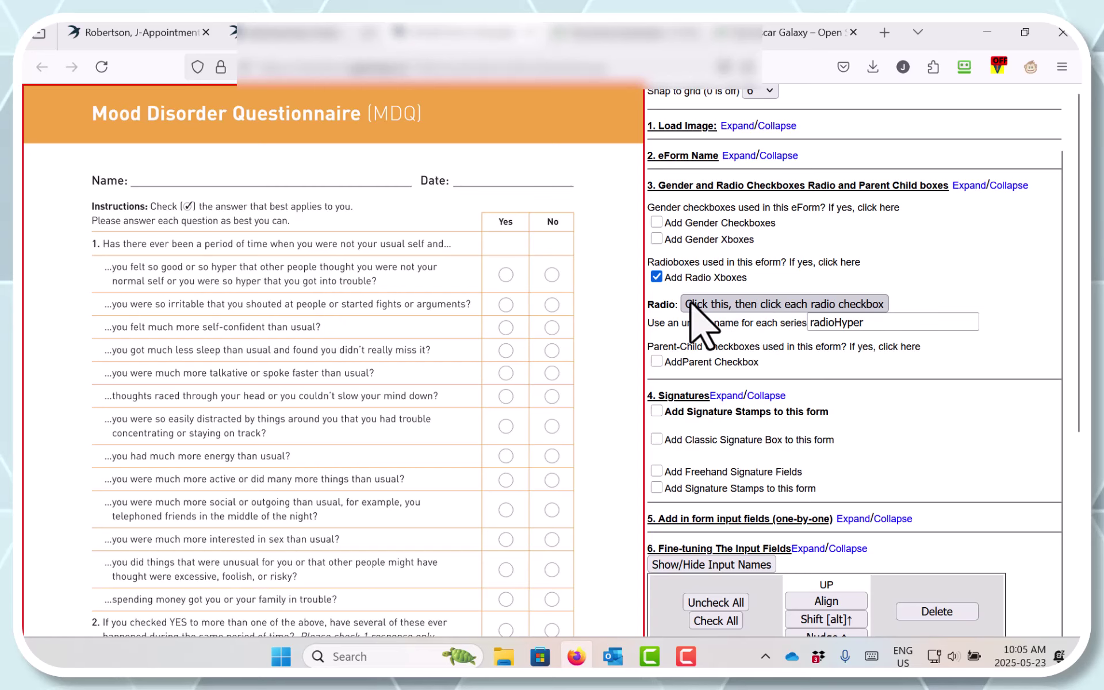
click(504, 274)
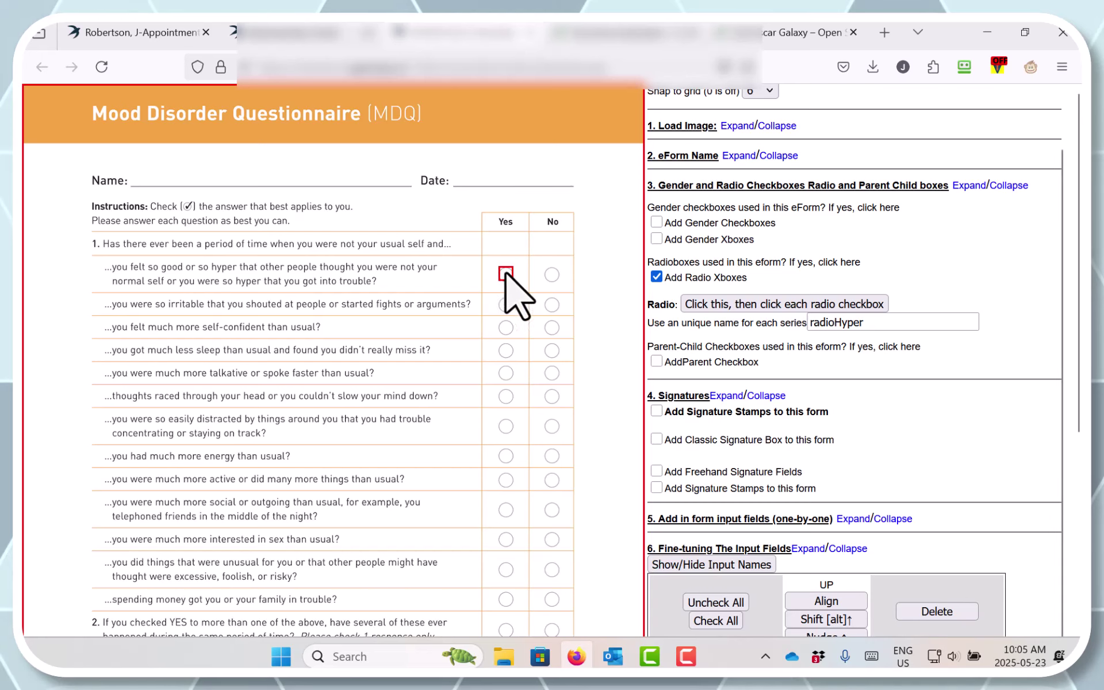
click(552, 273)
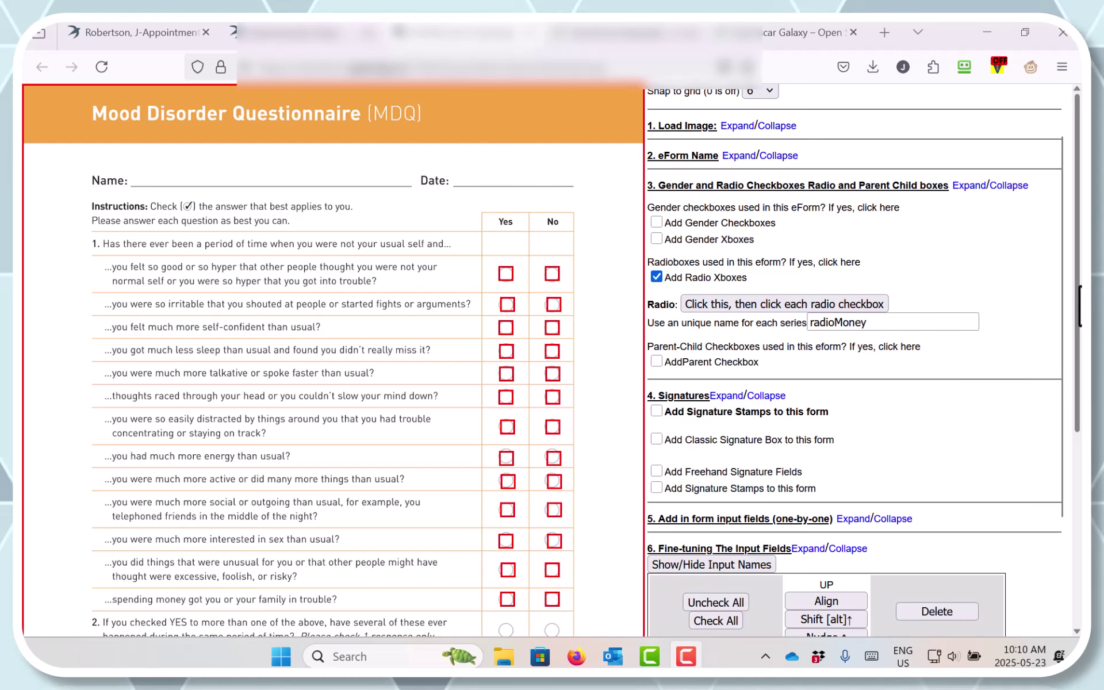
Expand the Load Image and eForm Name sections to reach the questionnaire's lower questions
drag(1078, 308, 1079, 366)
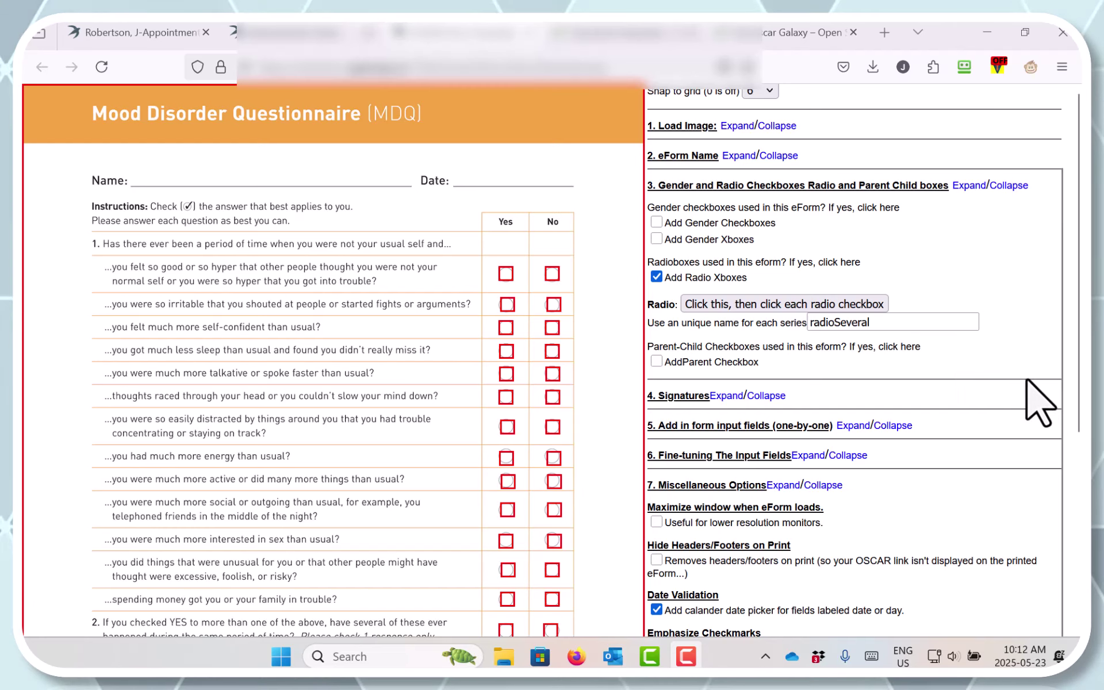
drag(1078, 437, 1077, 532)
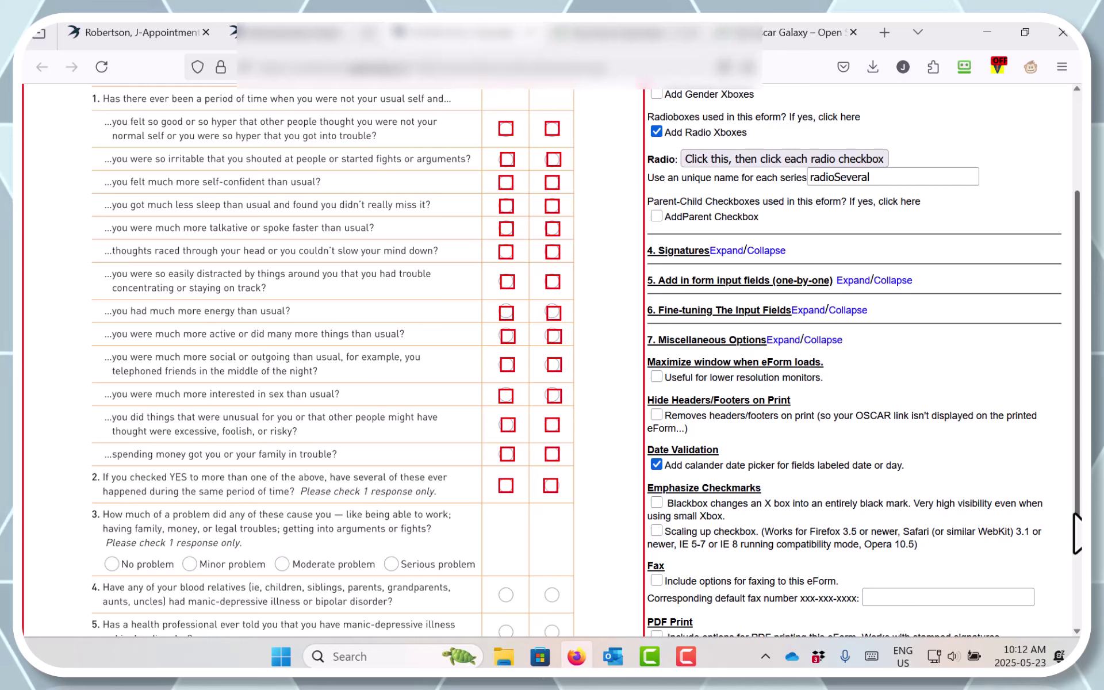
drag(1077, 532, 1076, 434)
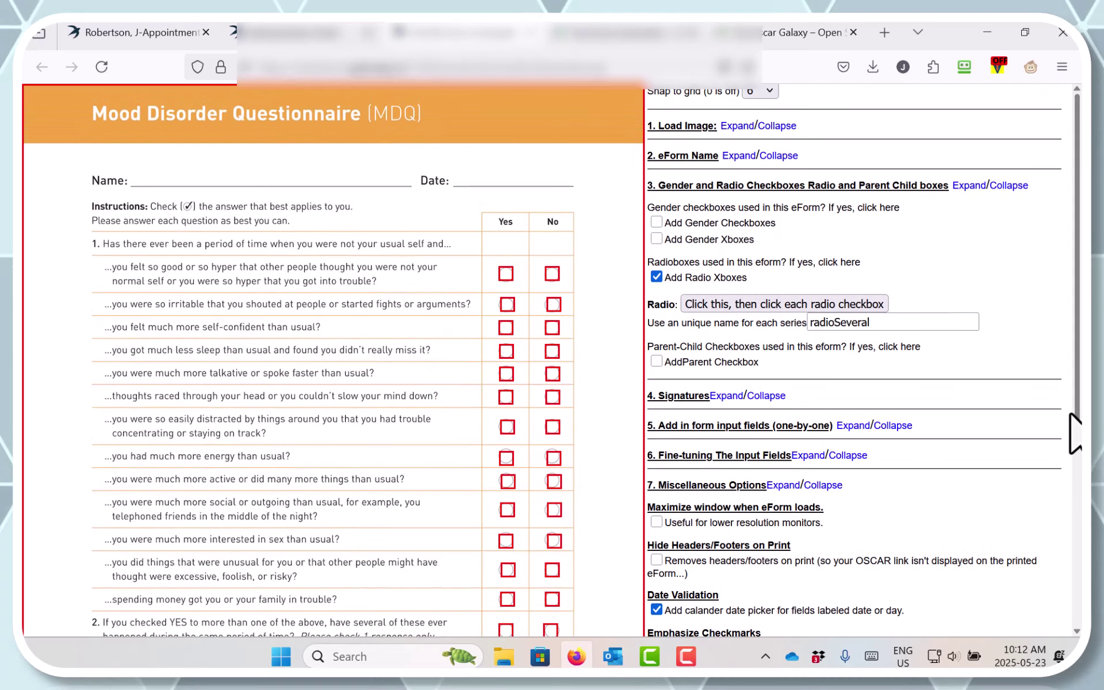
click(738, 126)
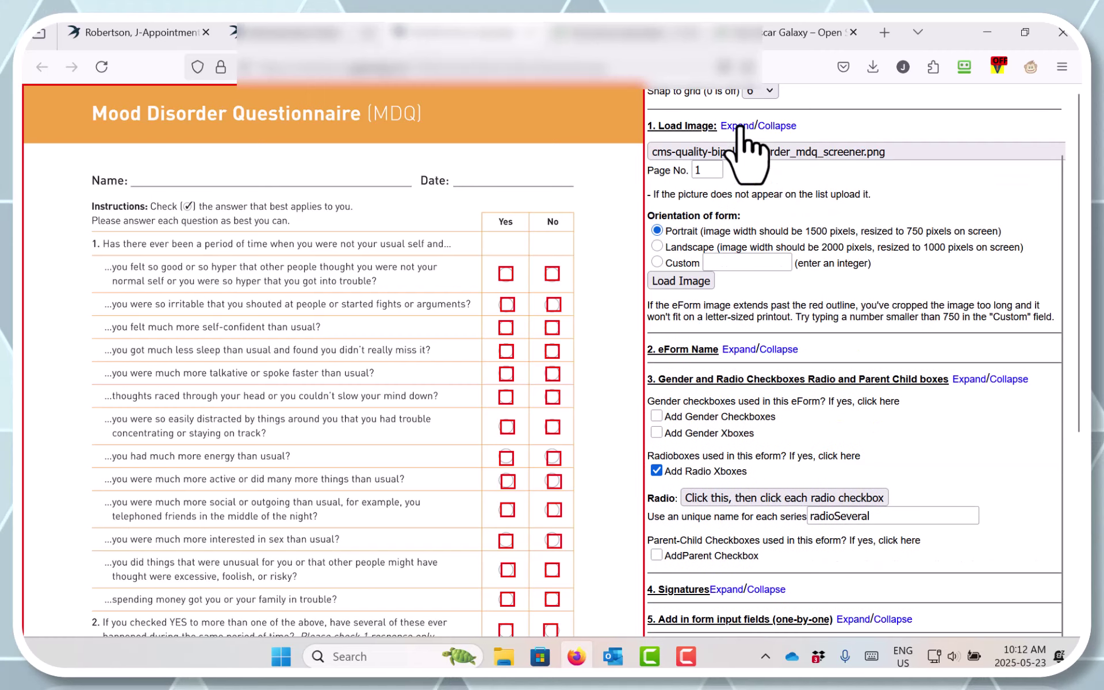
click(739, 350)
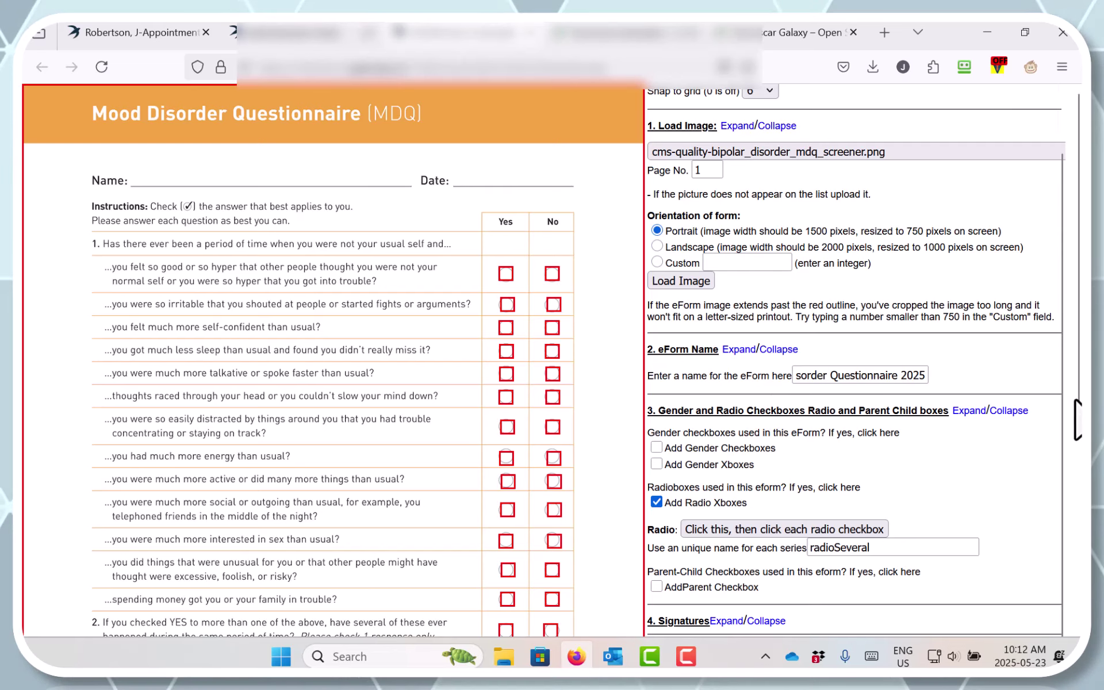
drag(1076, 424, 1065, 586)
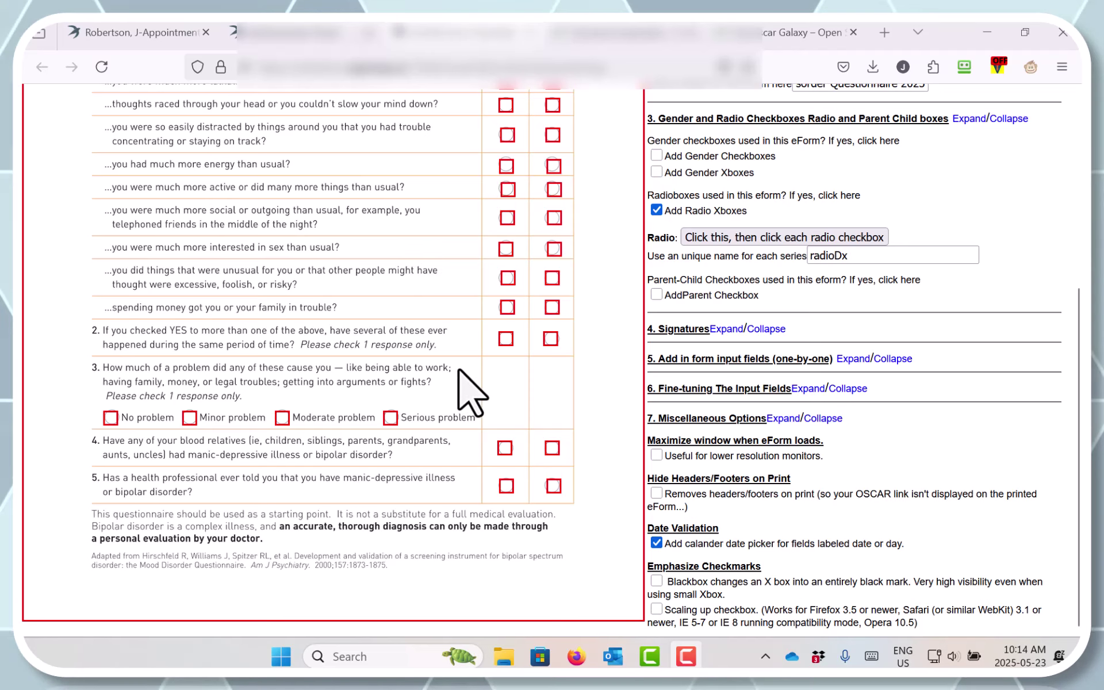
Review the radio Xboxes on the questionnaire, then collapse the Load Image, eForm Name, and Gender and Radio Checkboxes sections
scroll(471, 394, up, 5)
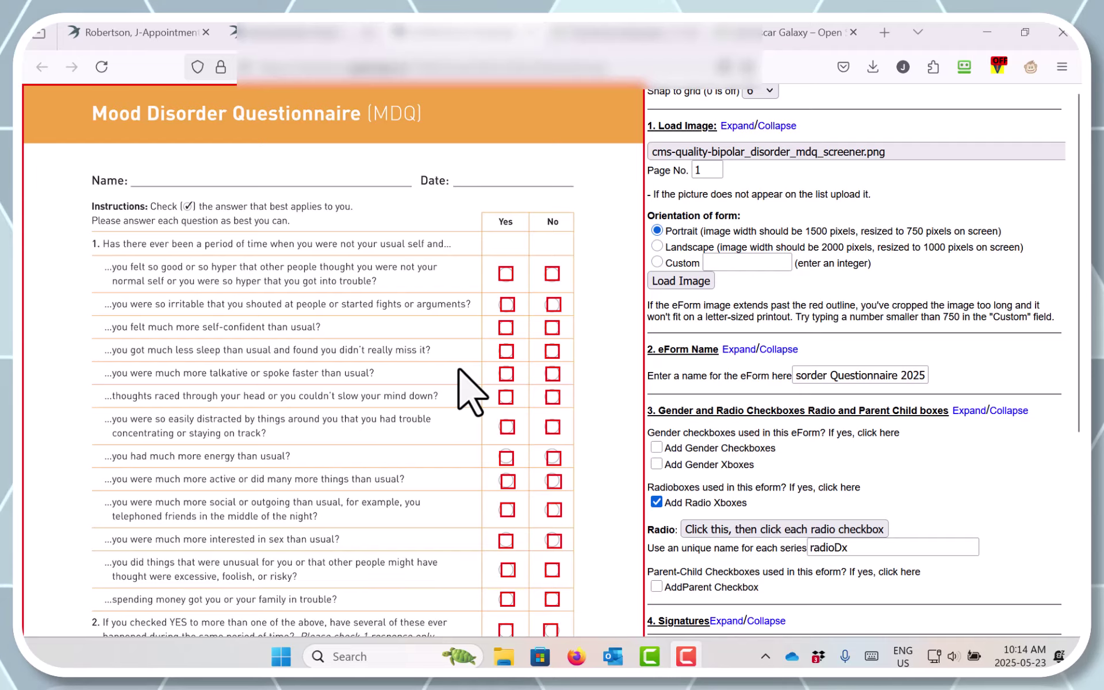
scroll(472, 394, down, 3)
scroll(471, 394, up, 3)
scroll(471, 394, down, 1)
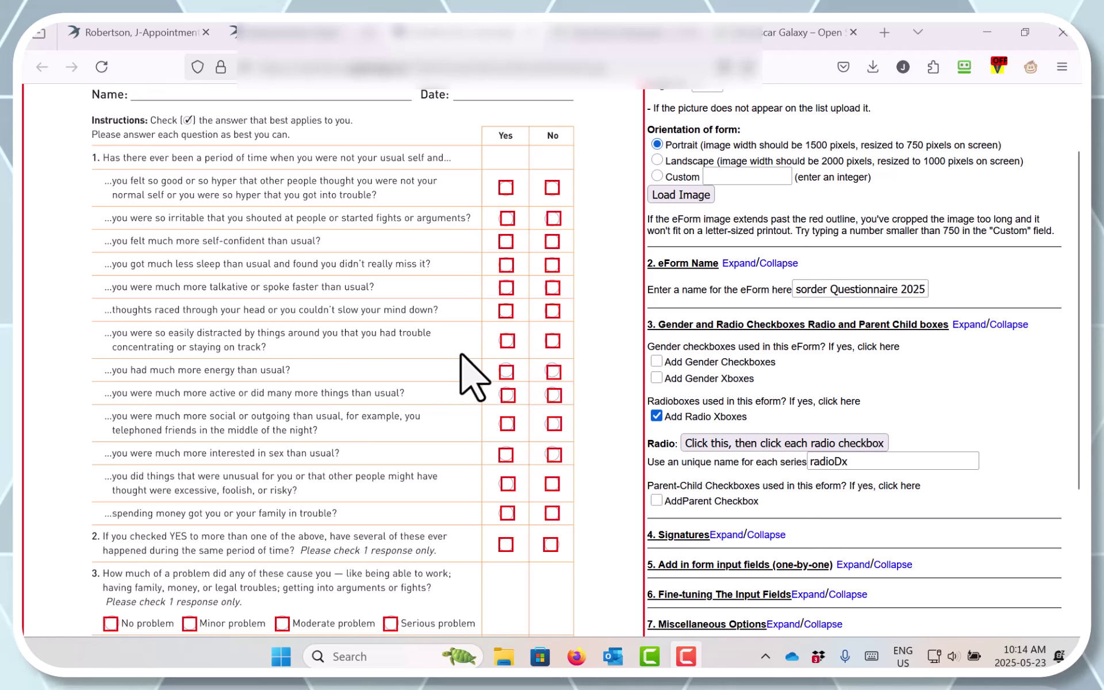
scroll(473, 376, up, 3)
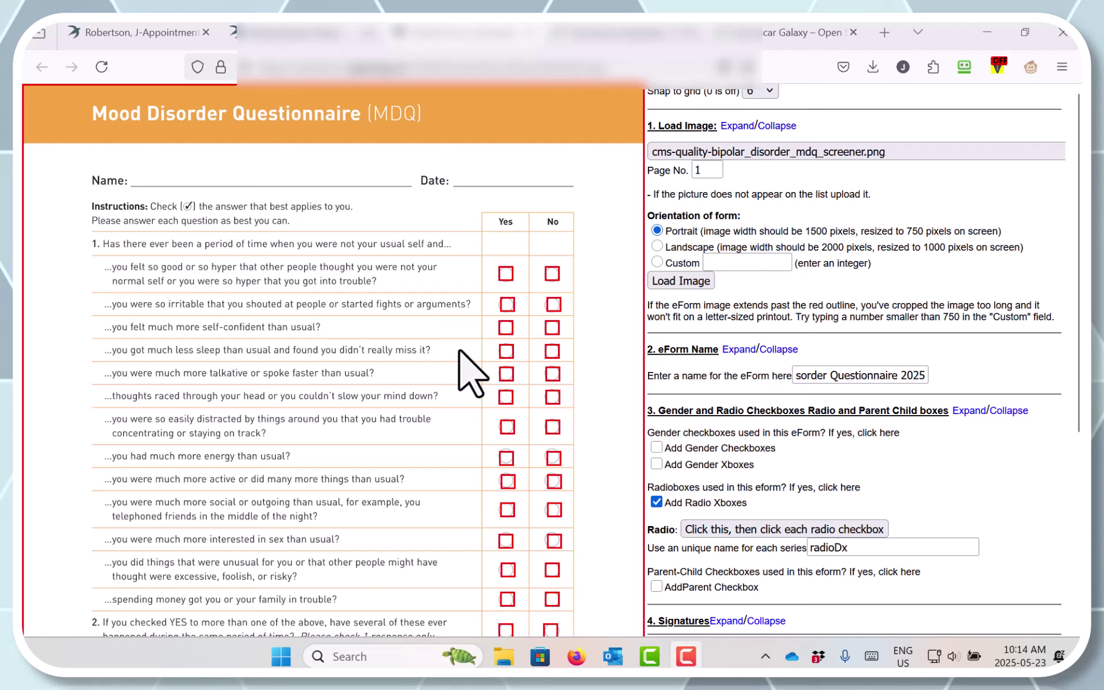
scroll(828, 195, up, 3)
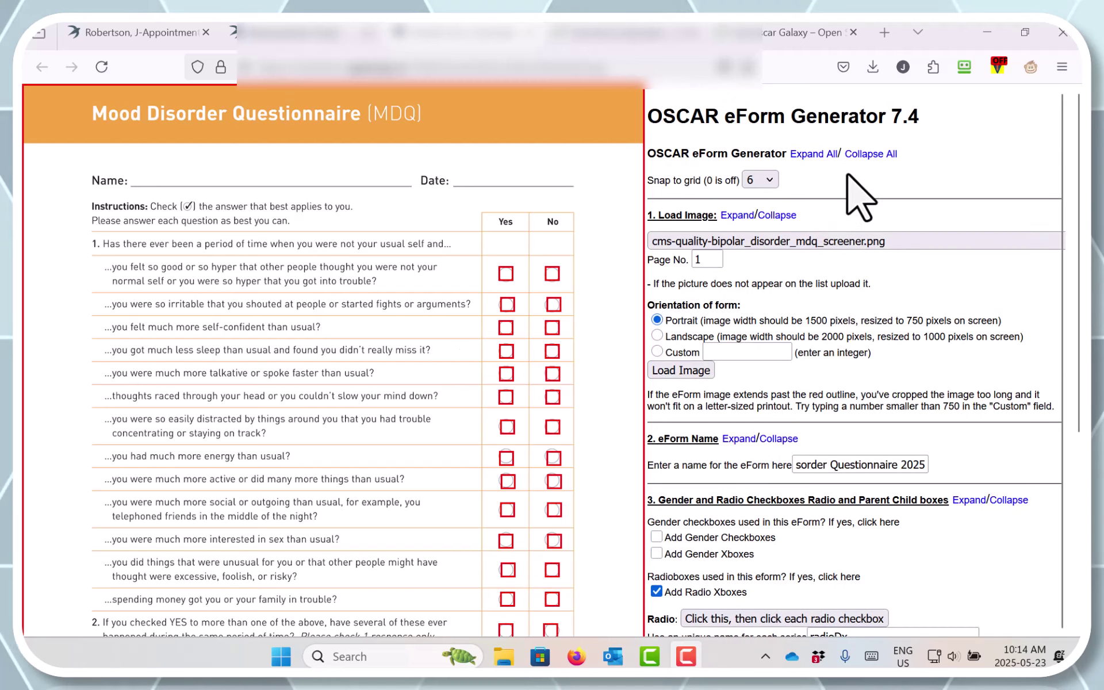
click(783, 215)
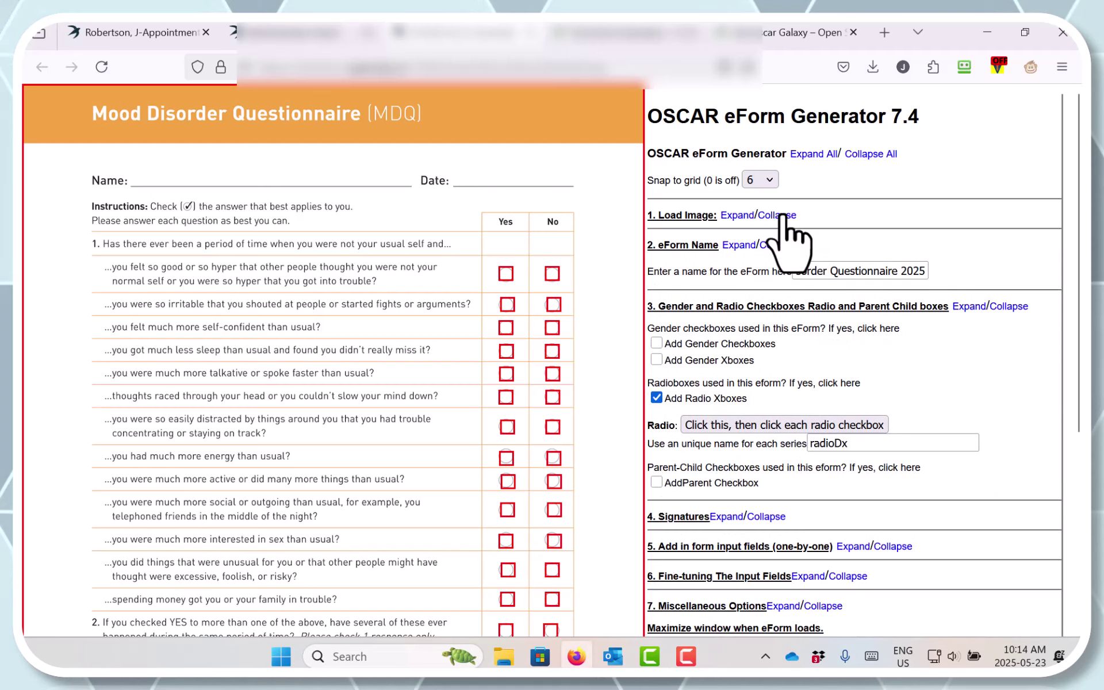
click(786, 245)
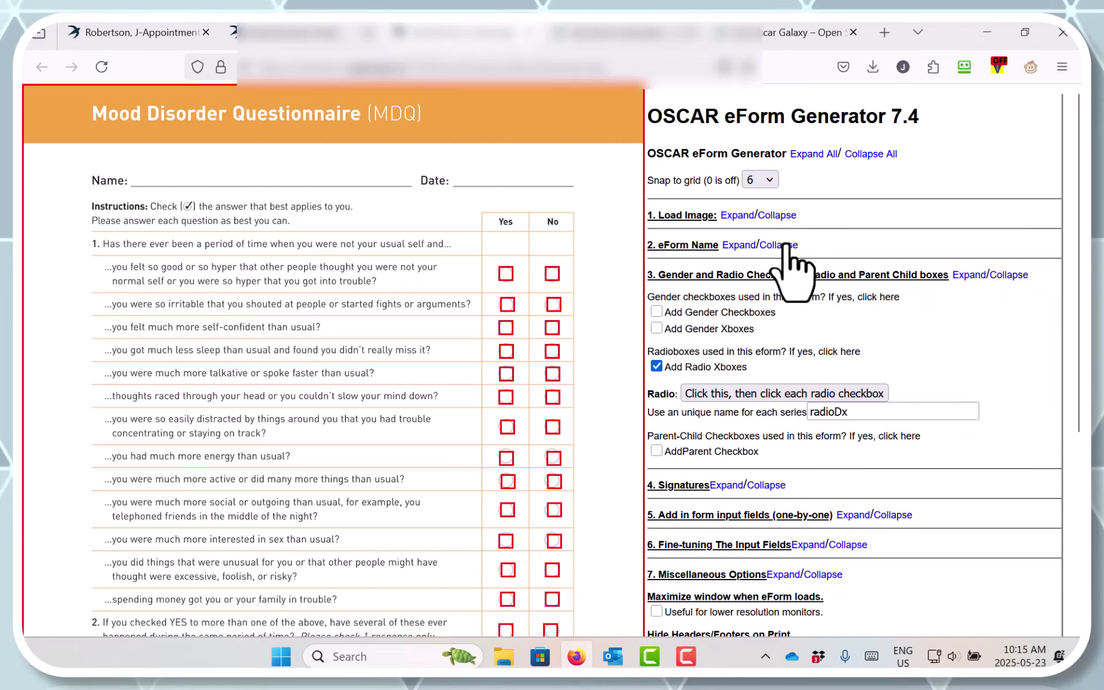
click(1007, 275)
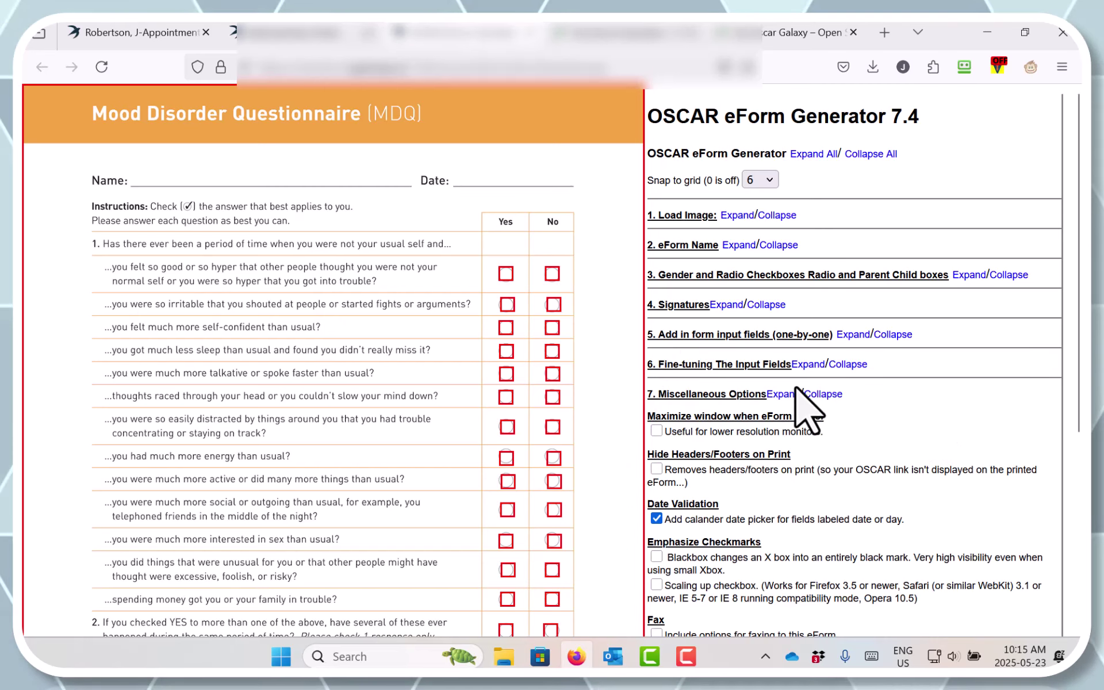
Expand the fine-tuning section and left-align the Yes boxes page1_1 and page1_3
click(808, 364)
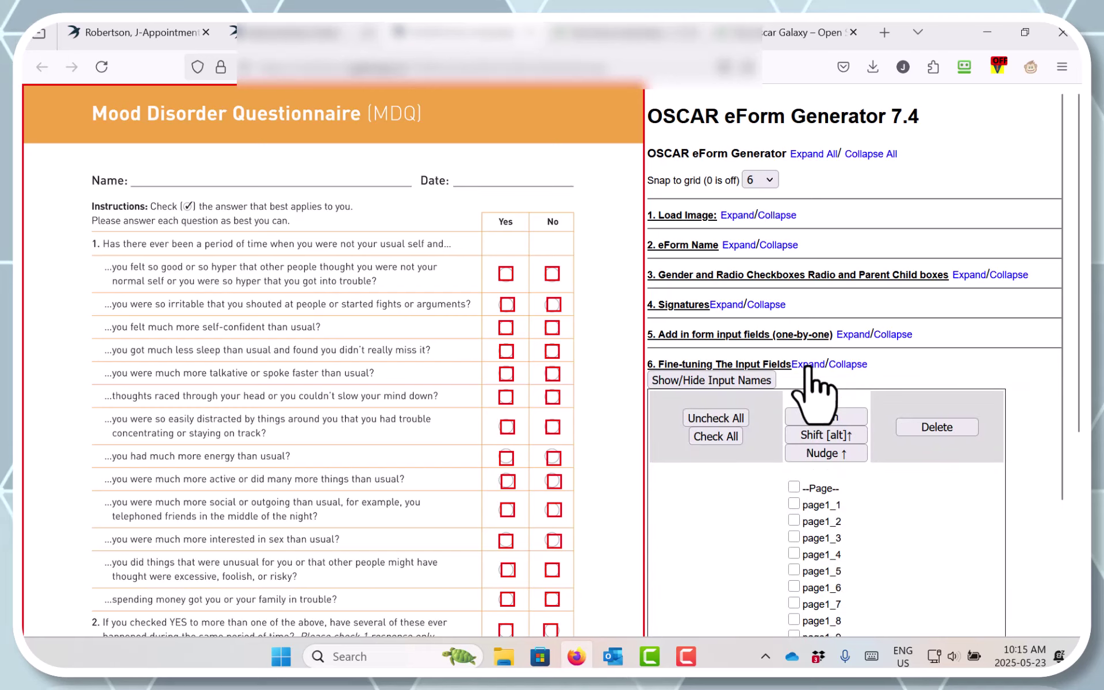
scroll(827, 373, down, 4)
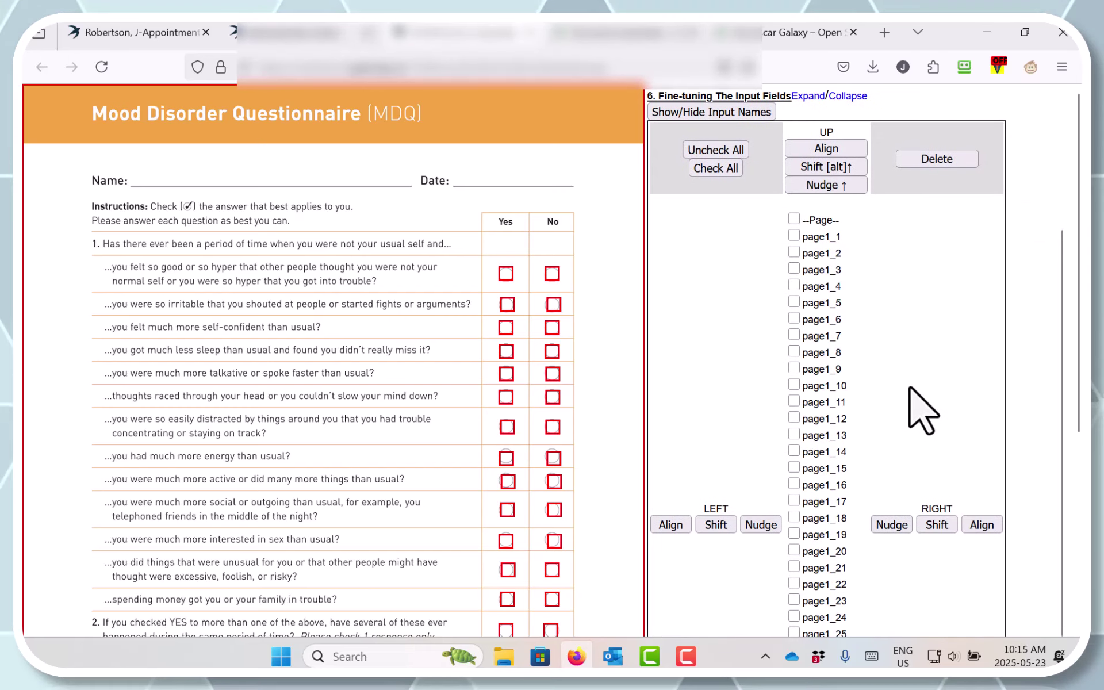
scroll(922, 411, down, 2)
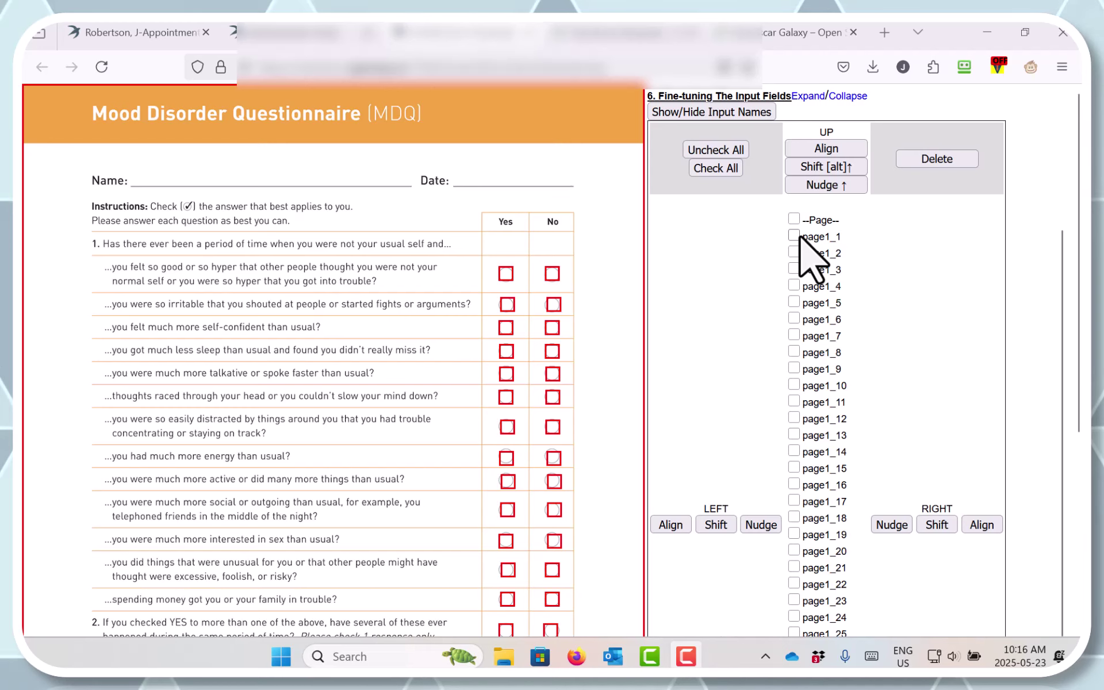
click(795, 235)
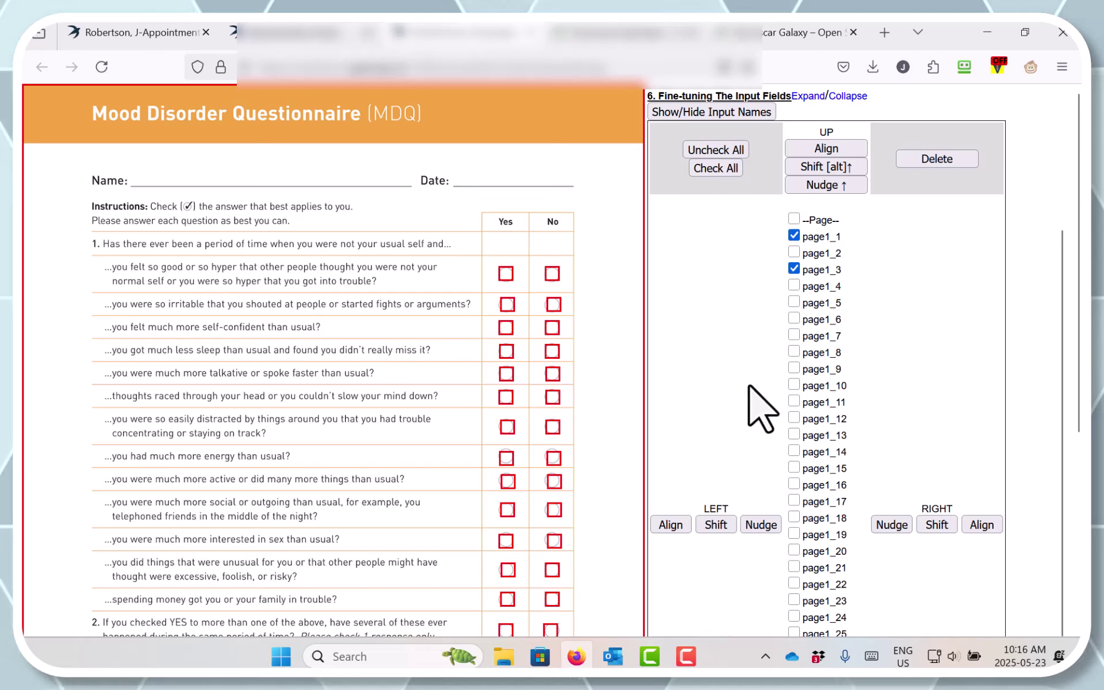
click(681, 524)
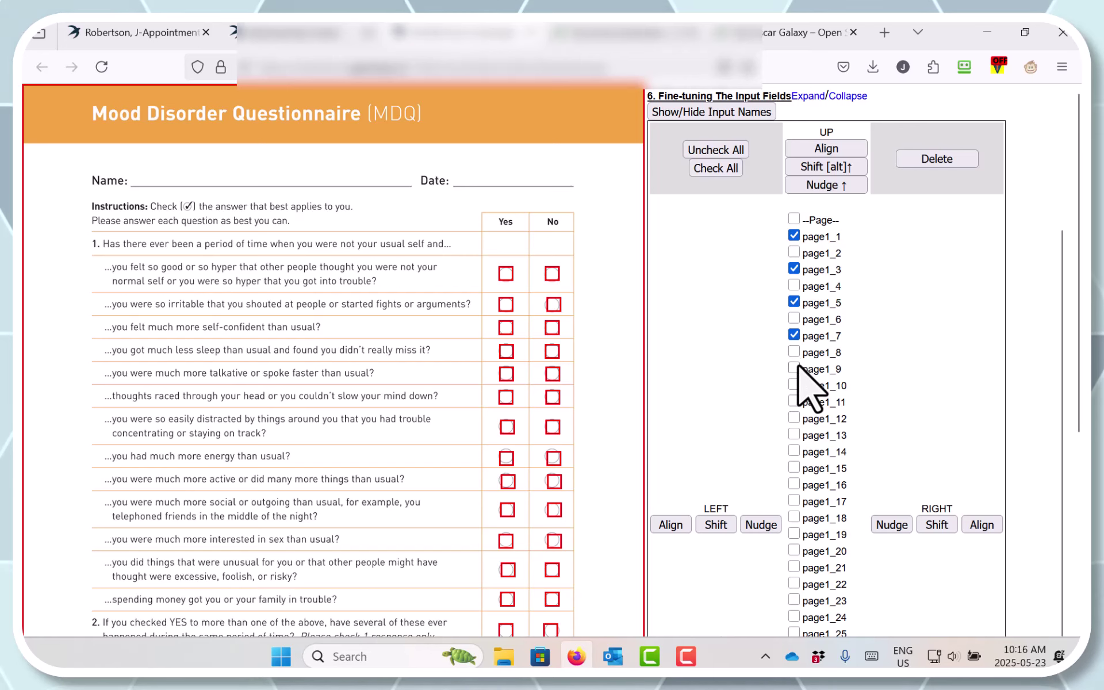
Extend the selection to all odd-numbered Yes boxes through page1_27 and left-align them
click(794, 401)
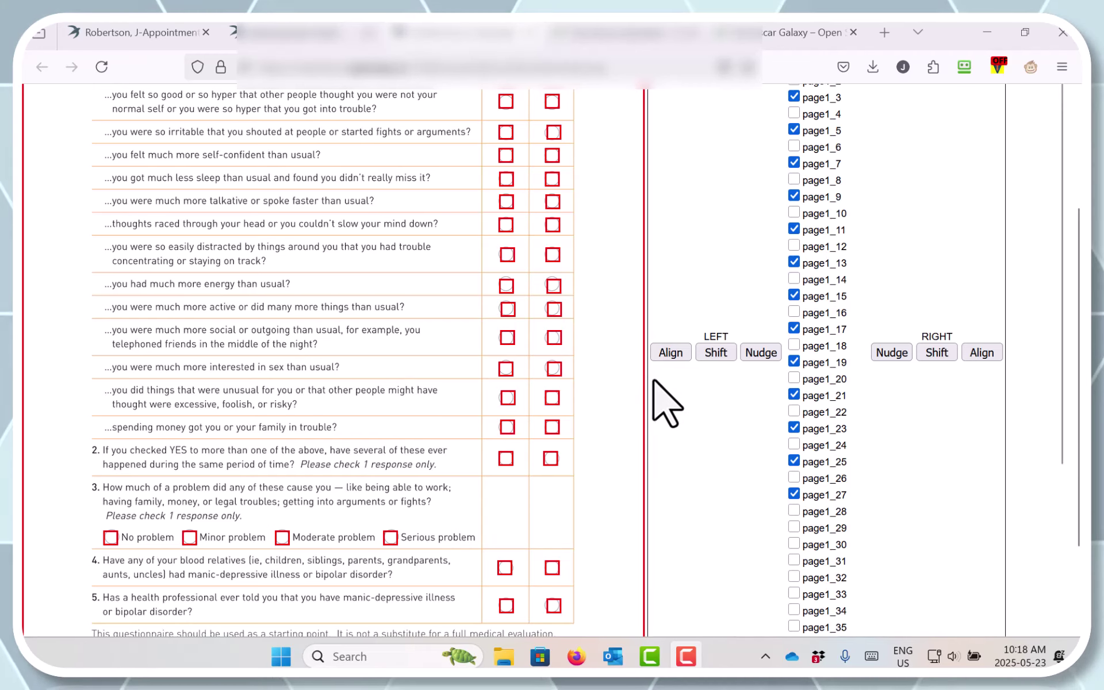
click(671, 353)
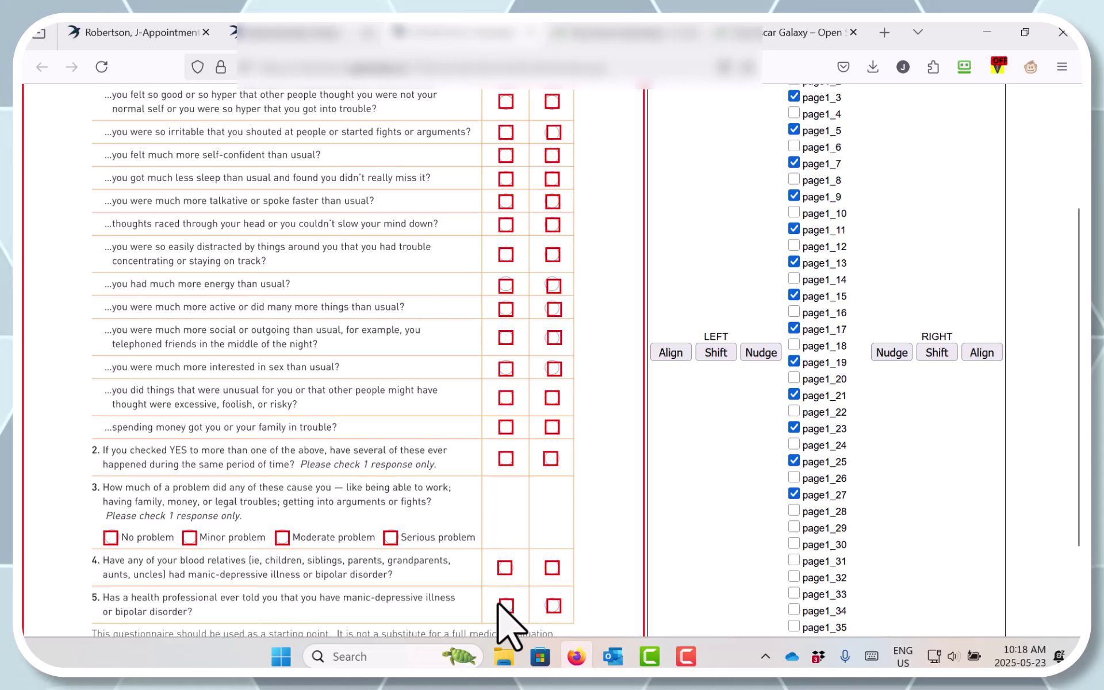
Add the lower Yes boxes page1_33 and page1_35 to the selection, left-align the column, and nudge it right
scroll(496, 604, down, 3)
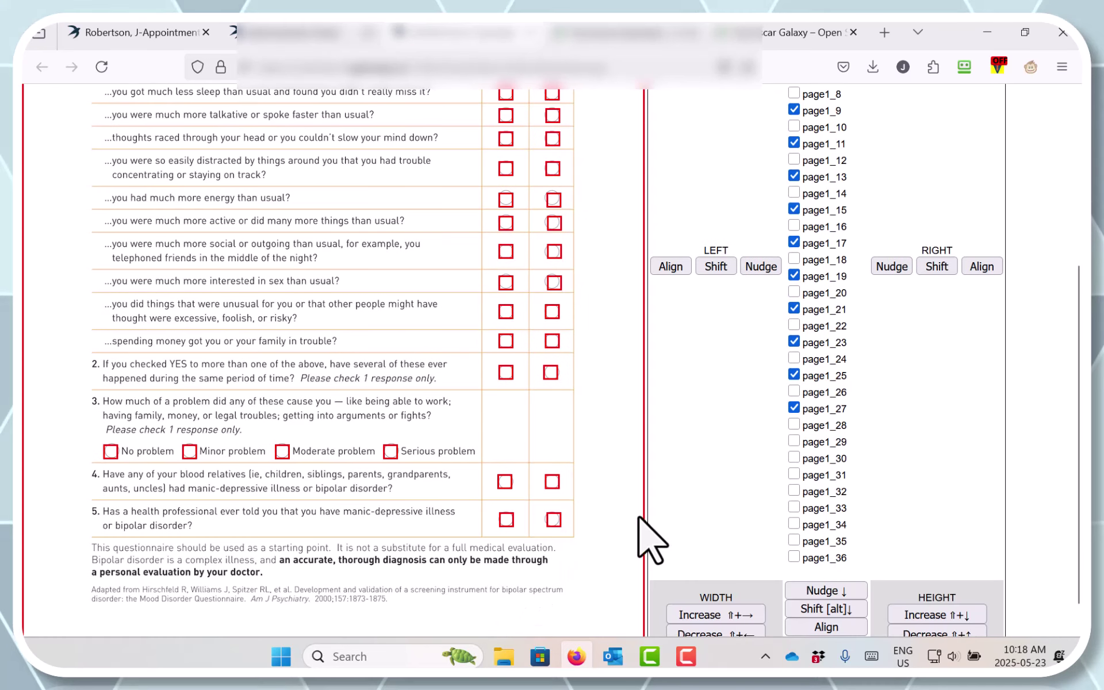
click(794, 507)
click(794, 541)
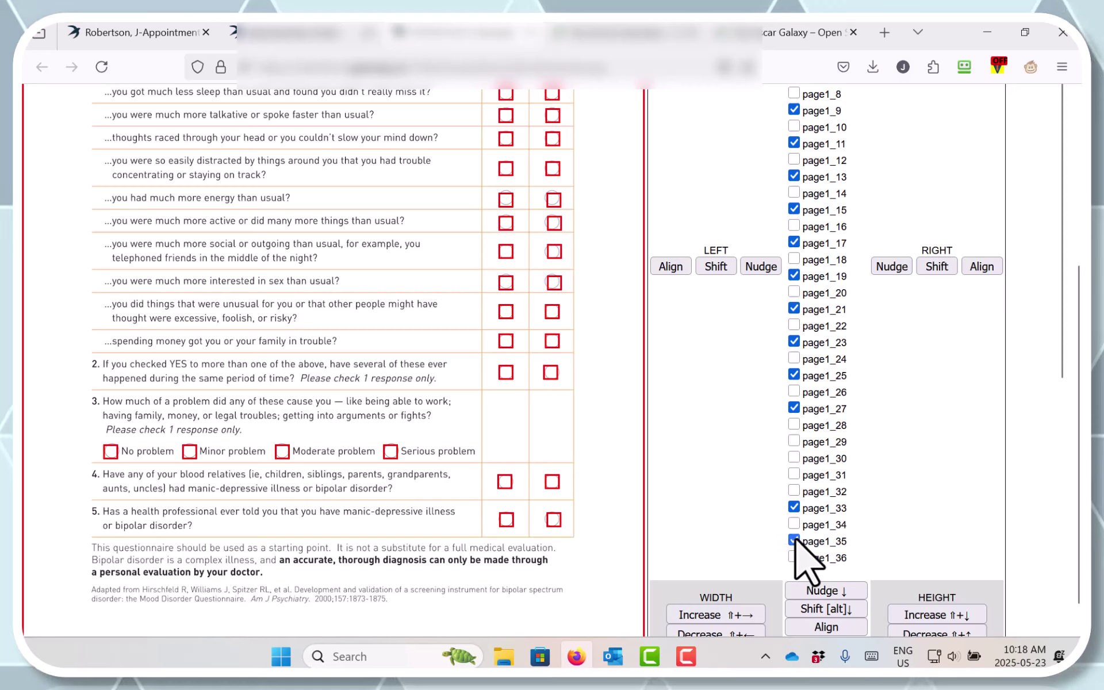
click(671, 266)
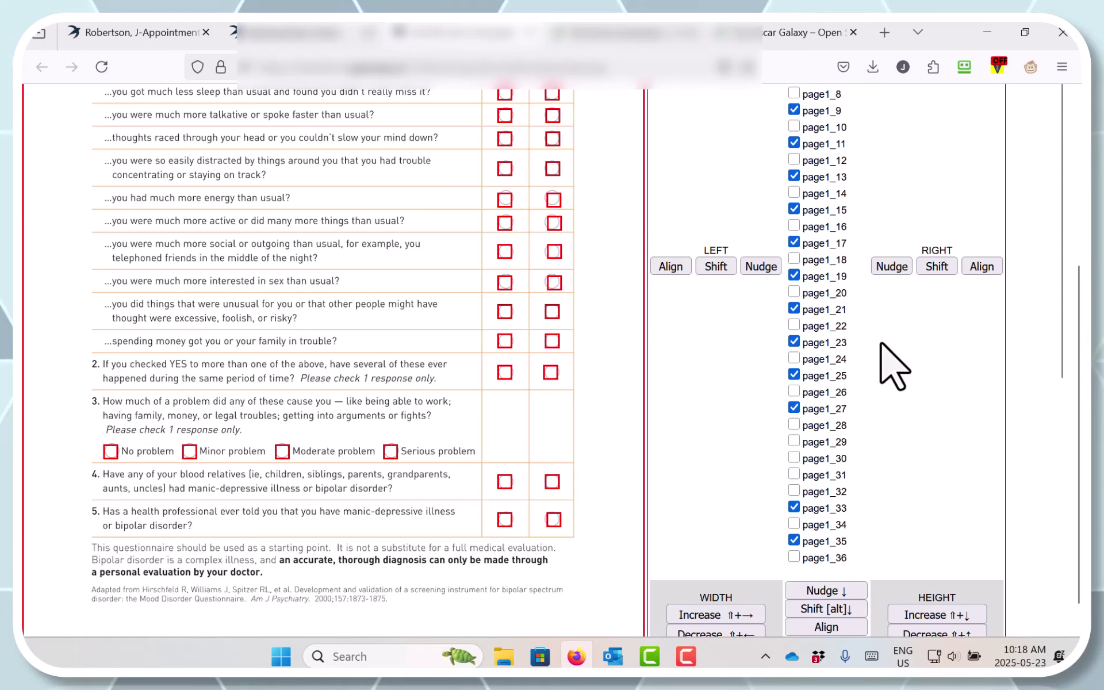
click(888, 268)
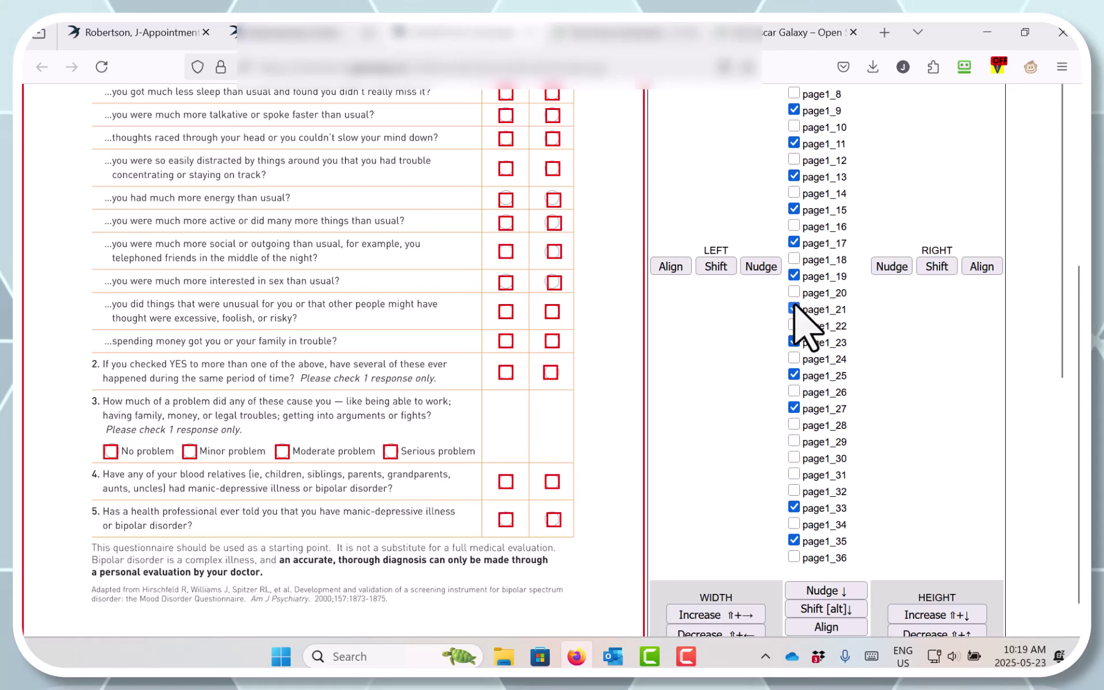
Select only the even-numbered No boxes page1_2 through page1_28, page1_34 and page1_36, left-align them, and nudge them right
scroll(897, 396, up, 8)
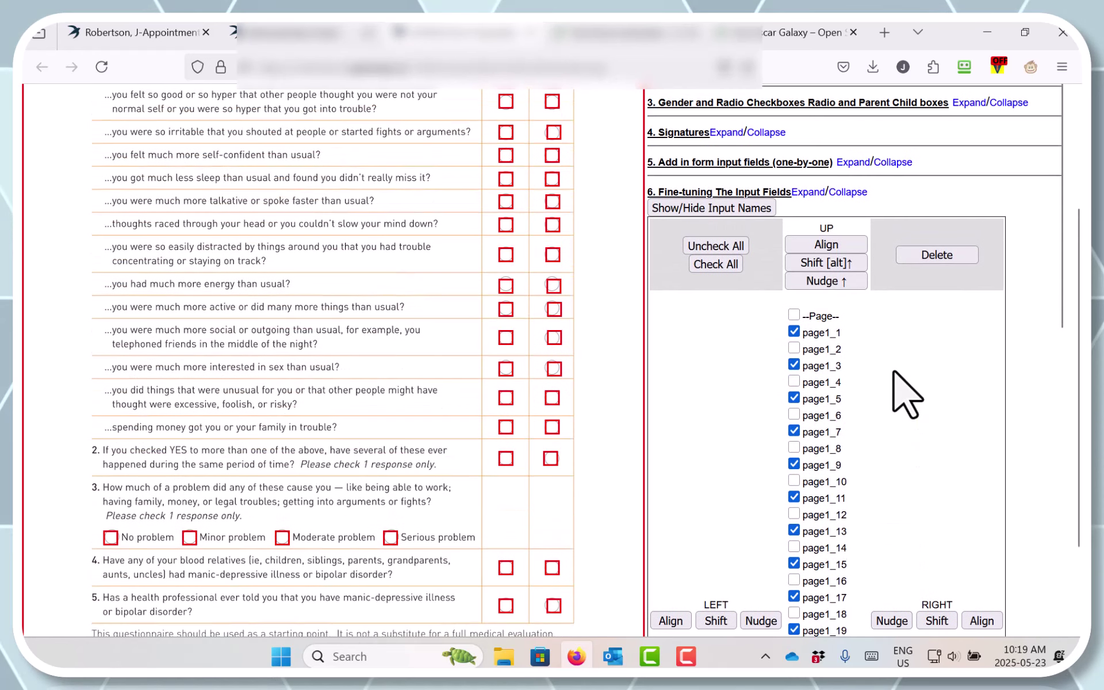
click(732, 247)
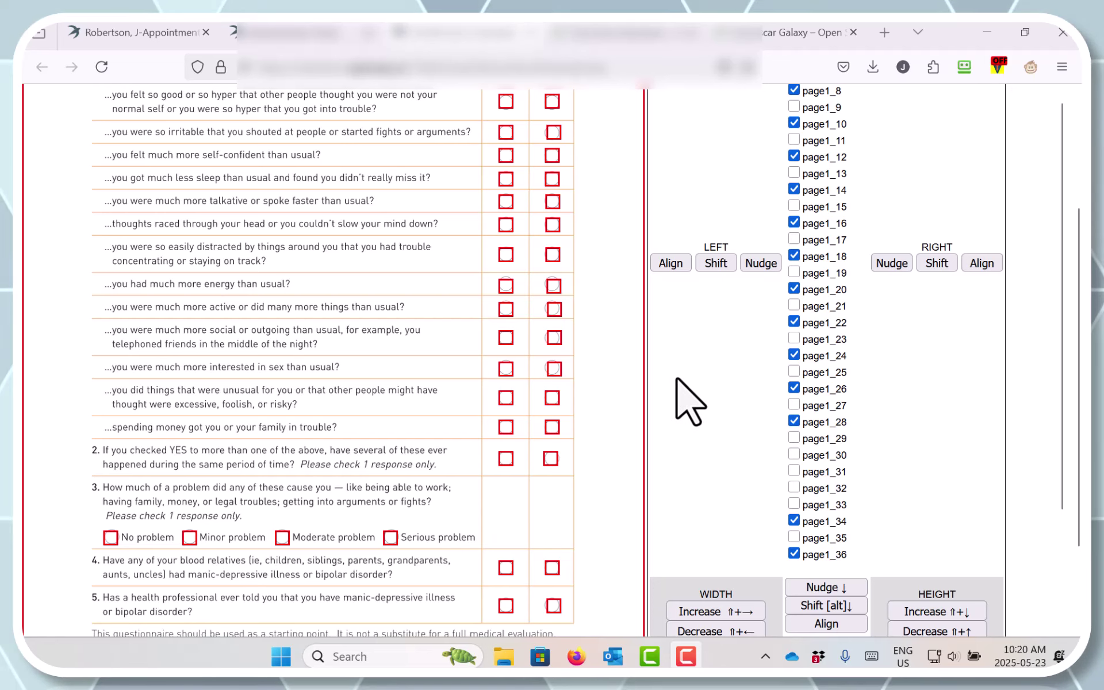
click(672, 263)
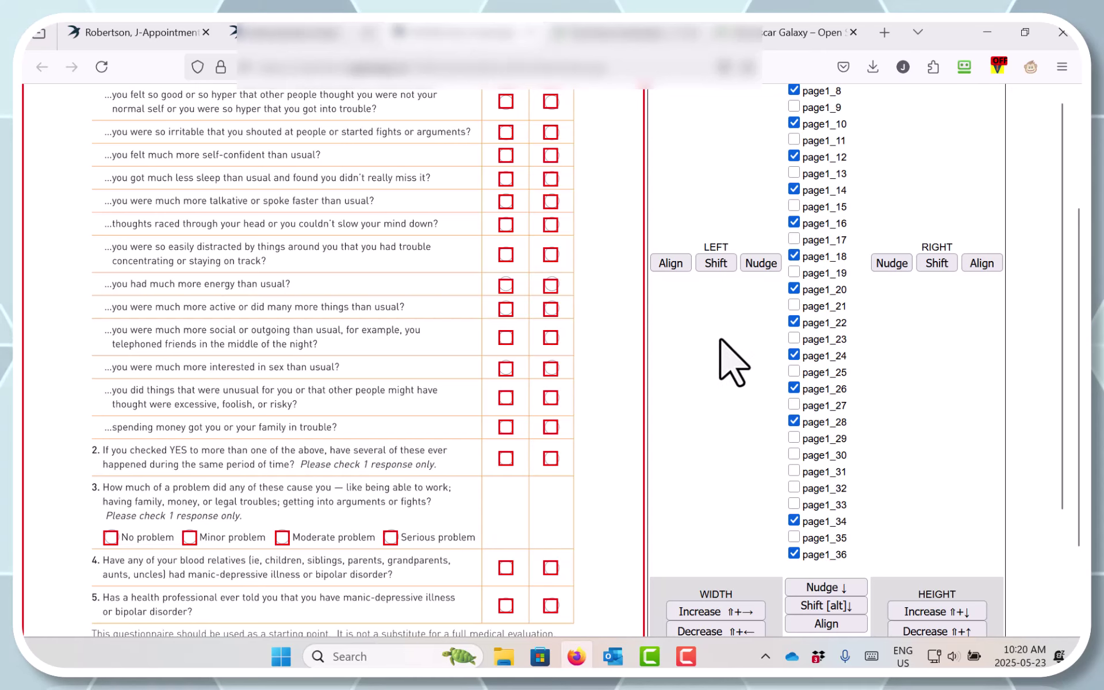
click(892, 263)
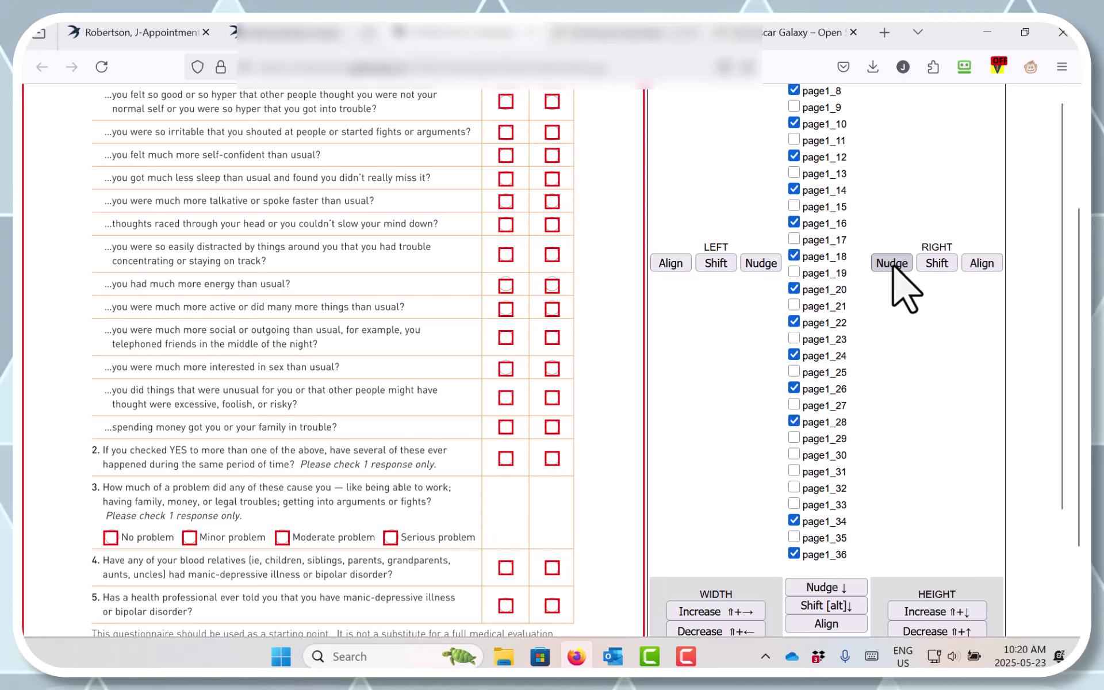
click(892, 265)
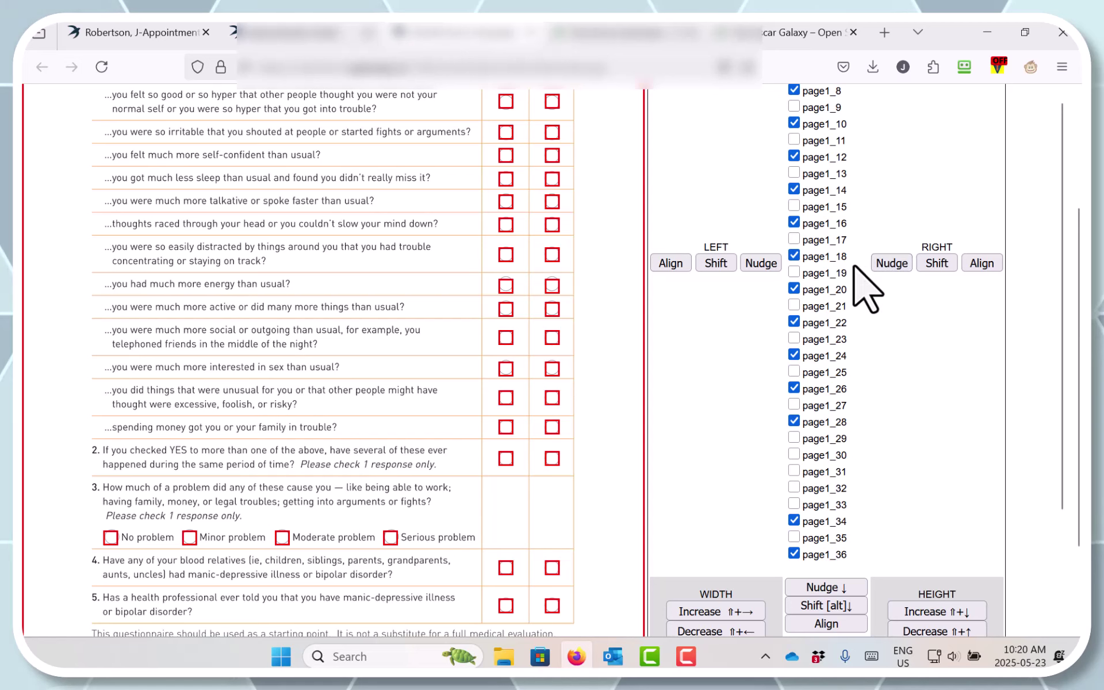
Select only the first question row's boxes, page1_1 and page1_2, and nudge them down onto their circles
scroll(747, 194, up, 5)
scroll(759, 217, up, 2)
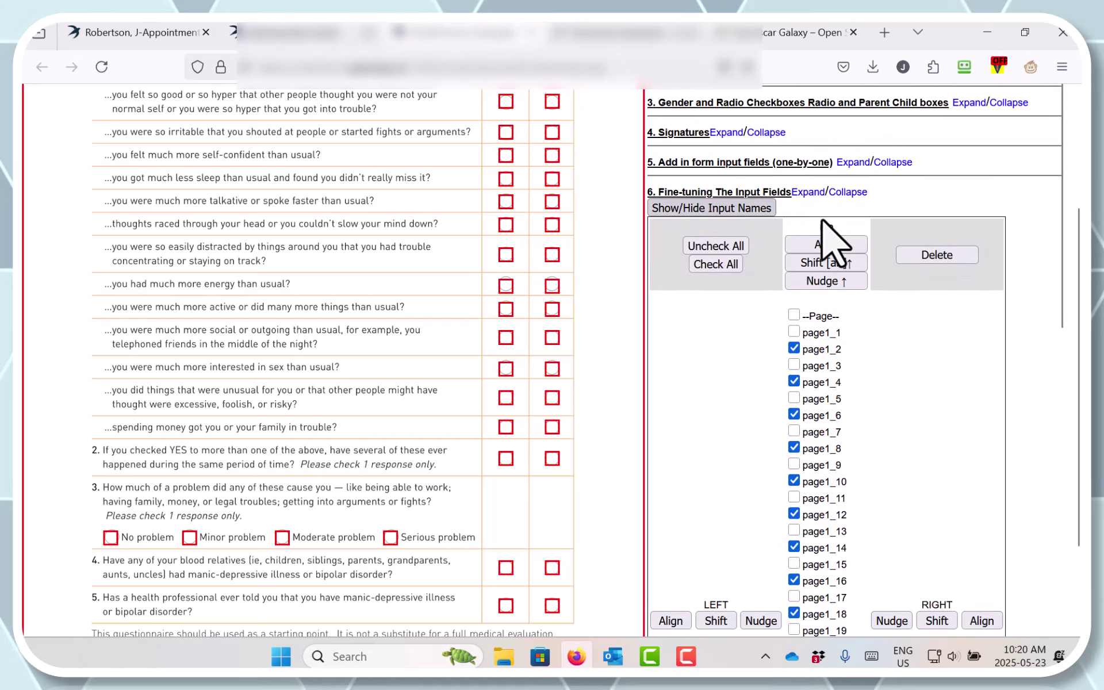
click(738, 245)
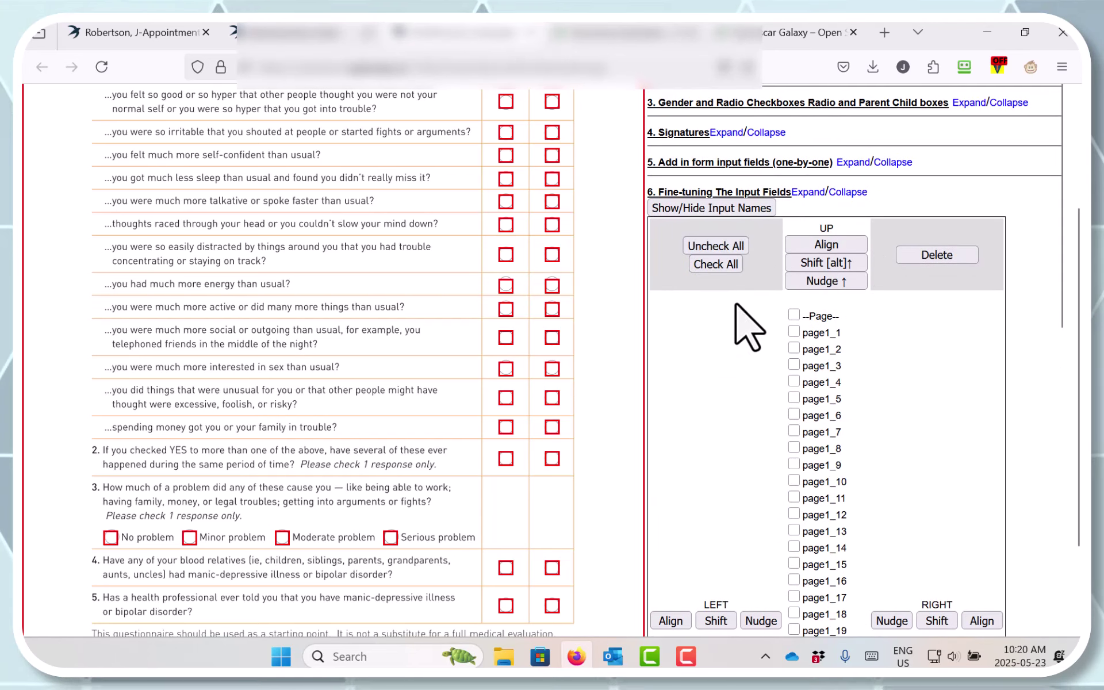
click(793, 332)
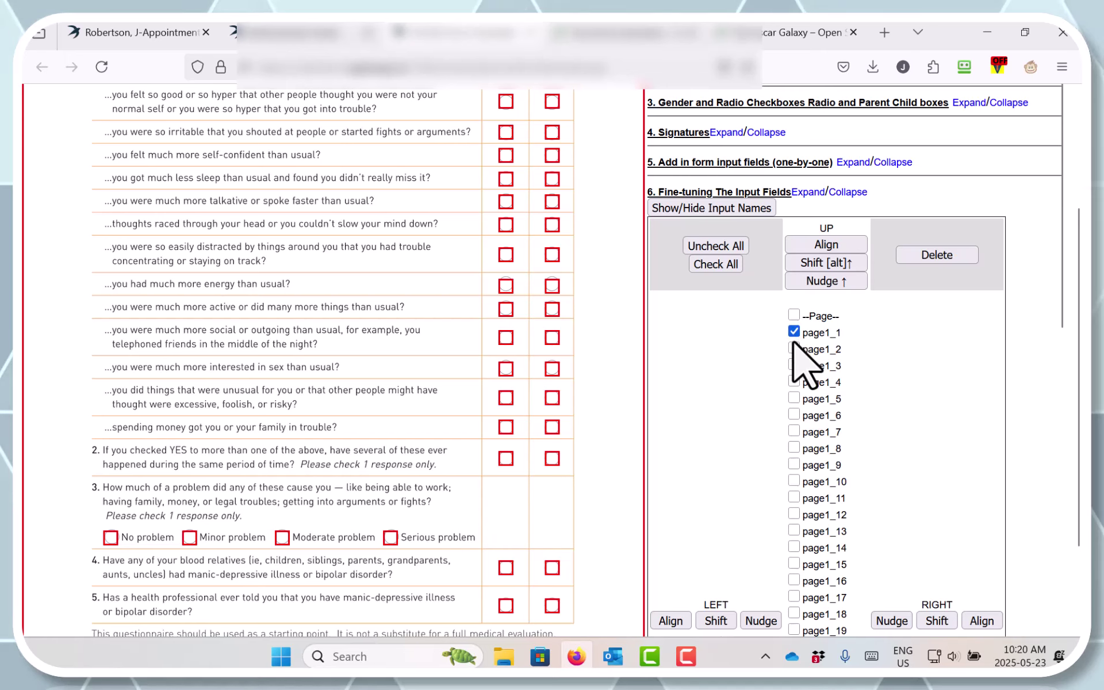
click(793, 347)
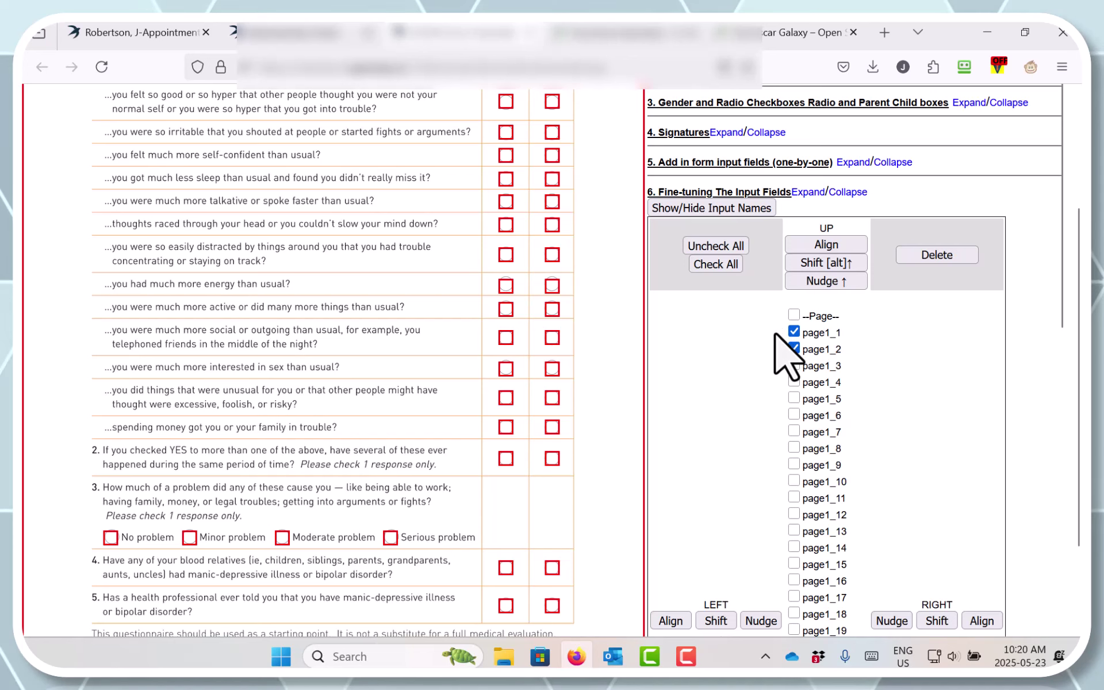
scroll(660, 309, up, 2)
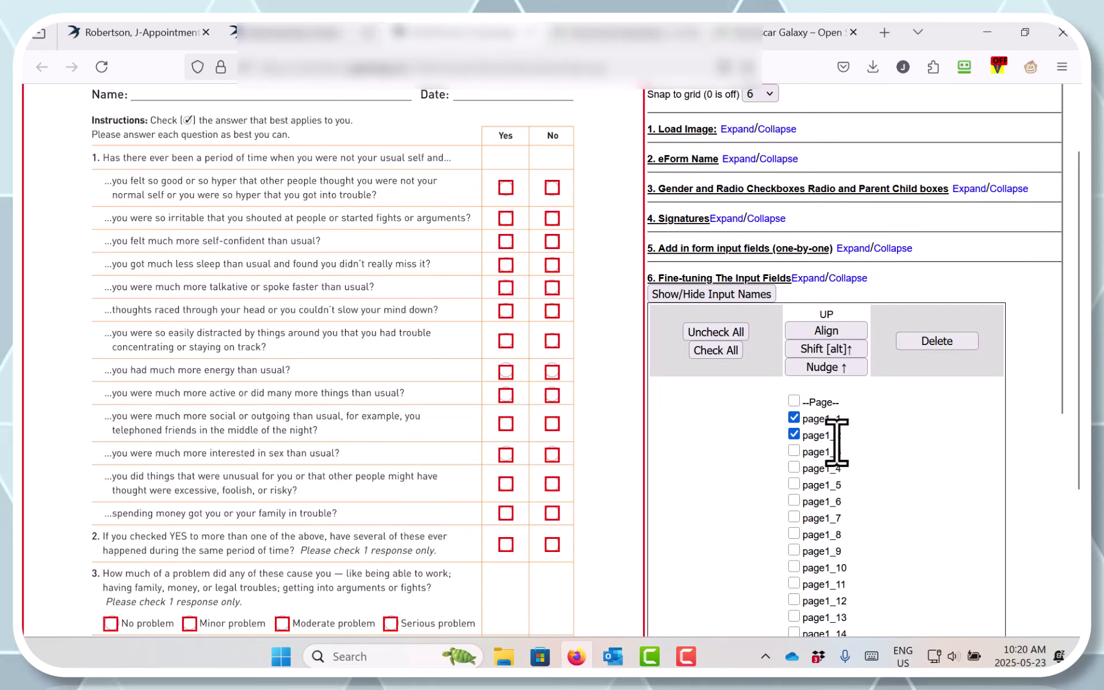
scroll(899, 443, down, 3)
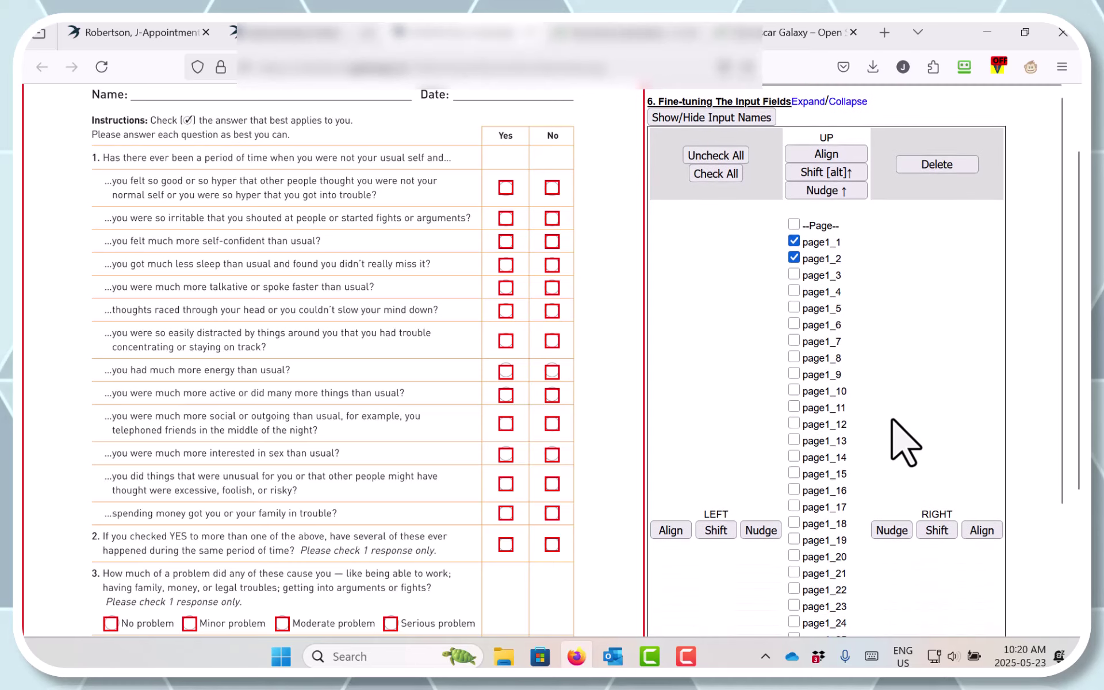
scroll(904, 442, down, 5)
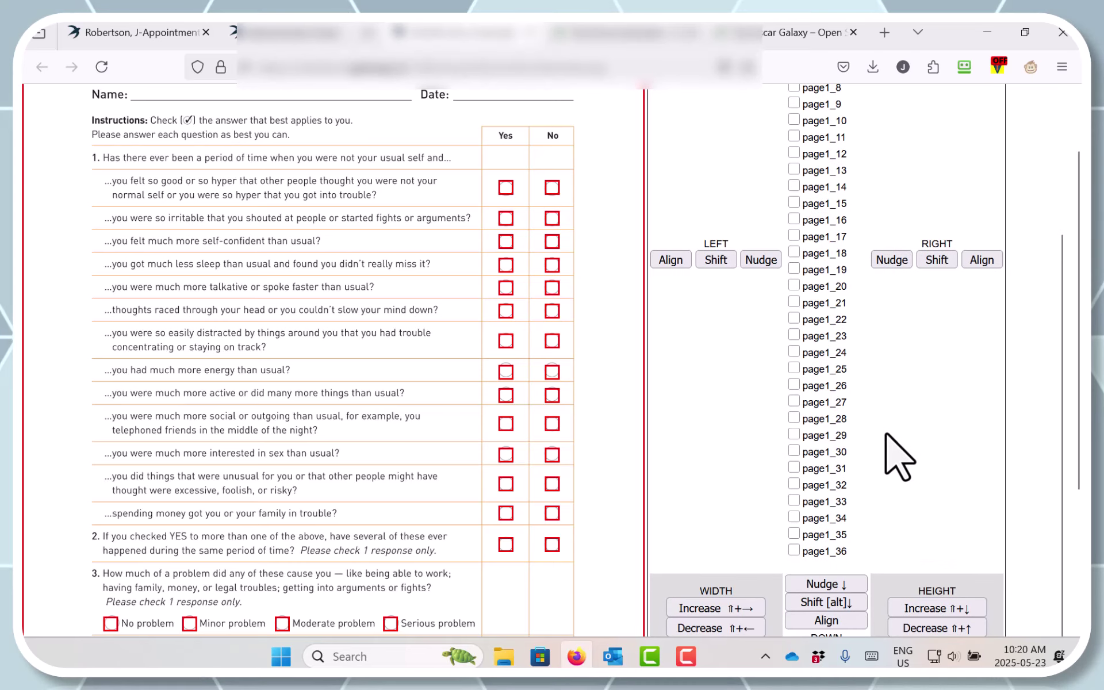
scroll(899, 457, down, 2)
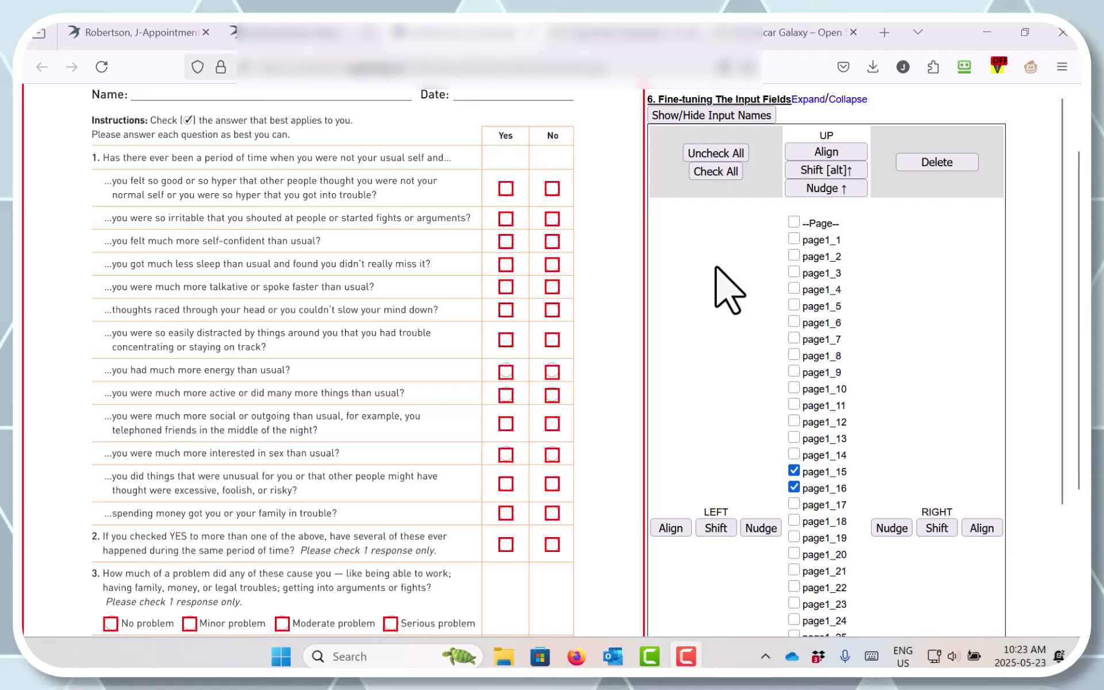
Try shifting page1_15 and page1_16 up, shift them back down, and nudge them up onto the energy question's circles
click(830, 169)
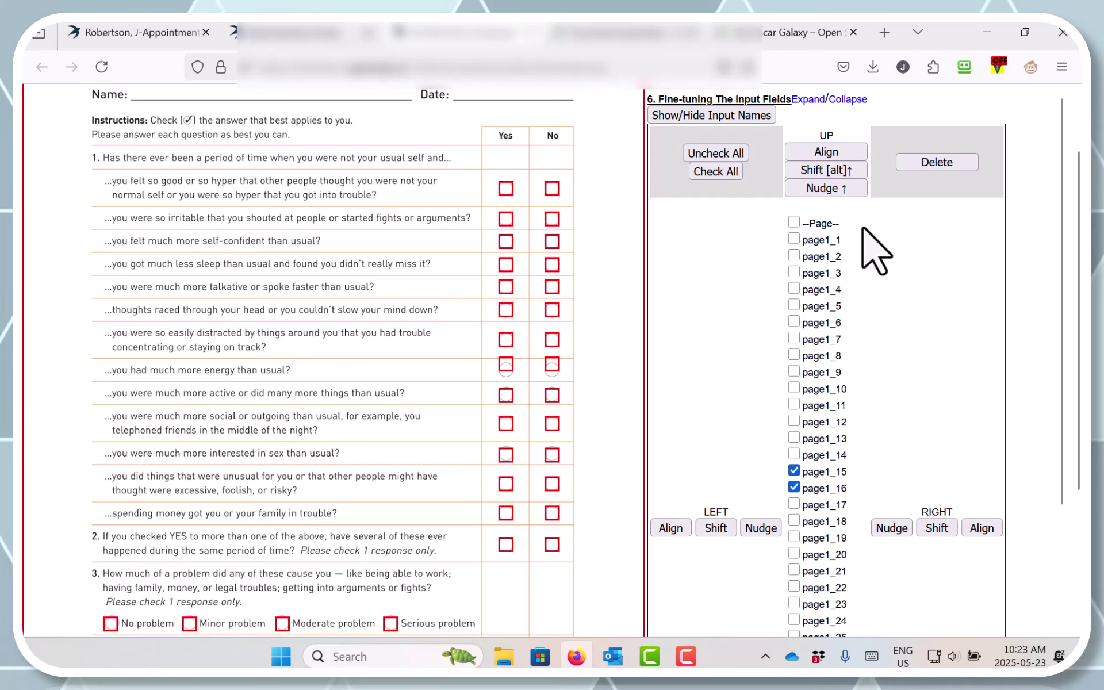
scroll(874, 252, down, 7)
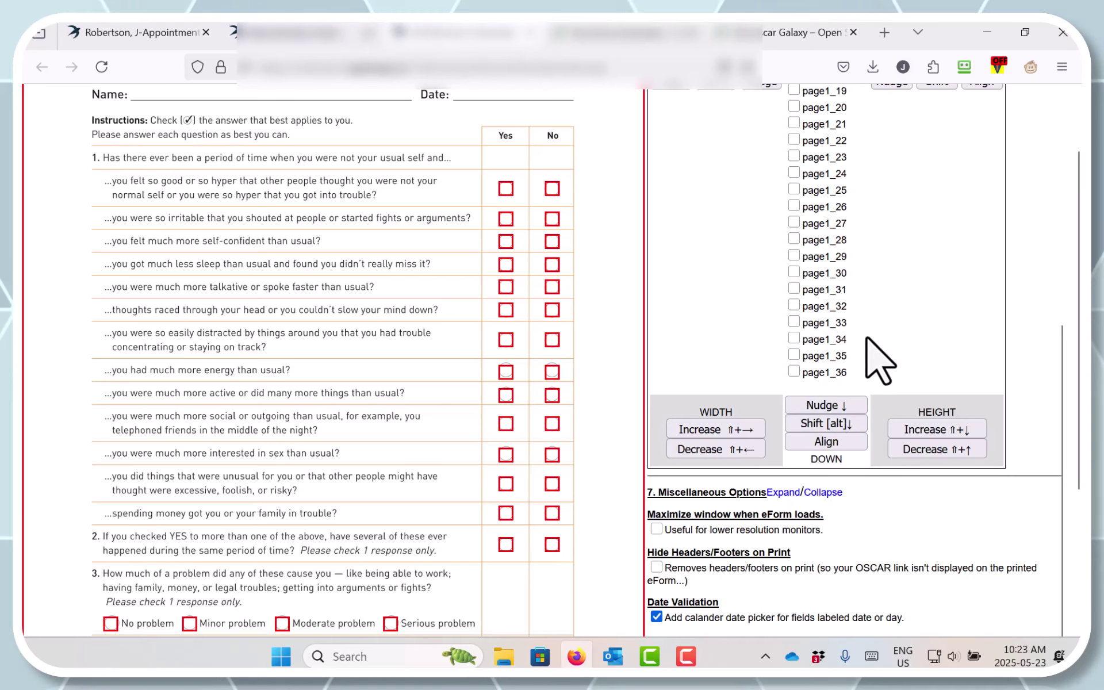
scroll(874, 357, up, 6)
scroll(879, 360, up, 2)
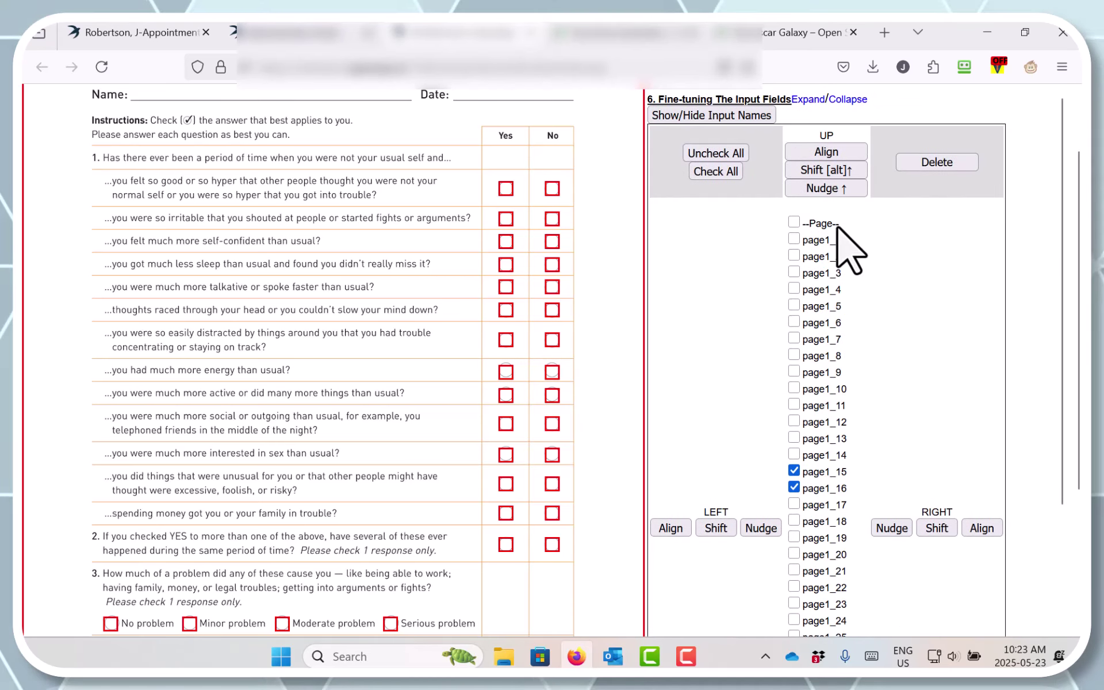
click(837, 189)
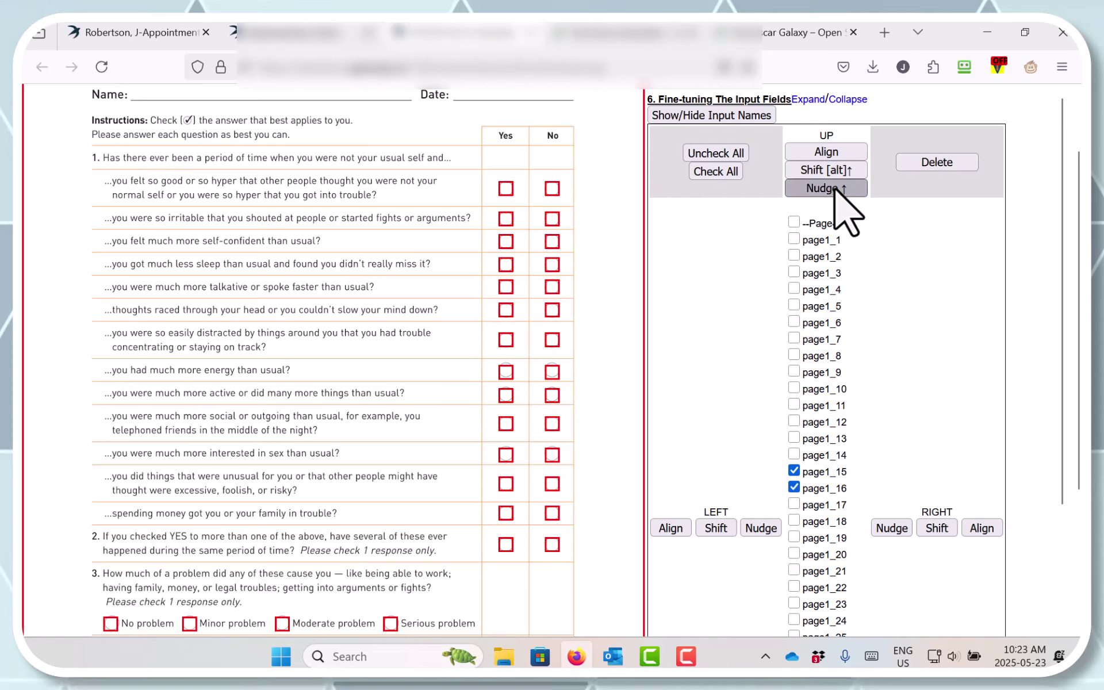
click(837, 189)
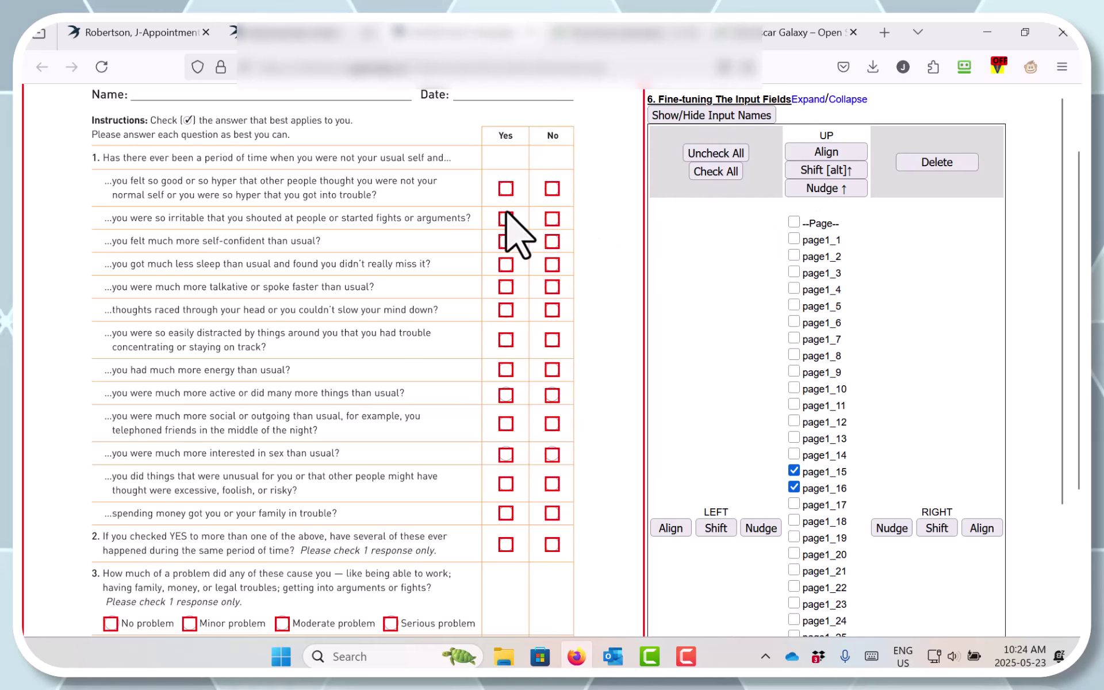
Select question 3's four answer boxes, page1_29 through page1_32, and nudge them up
scroll(418, 181, down, 3)
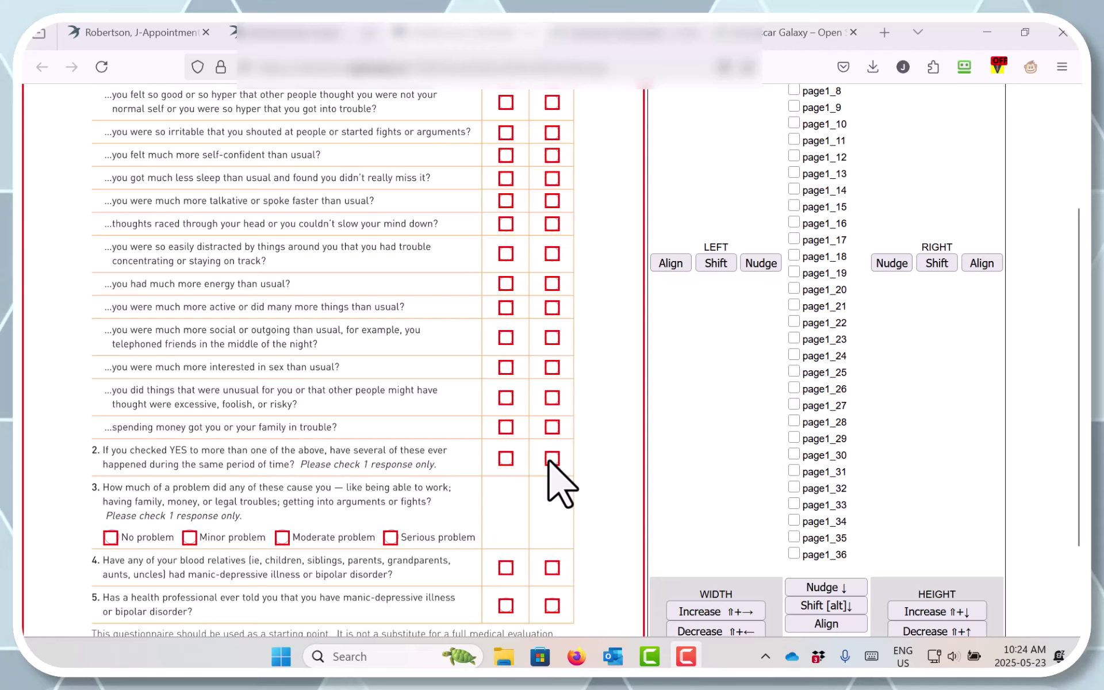
click(793, 439)
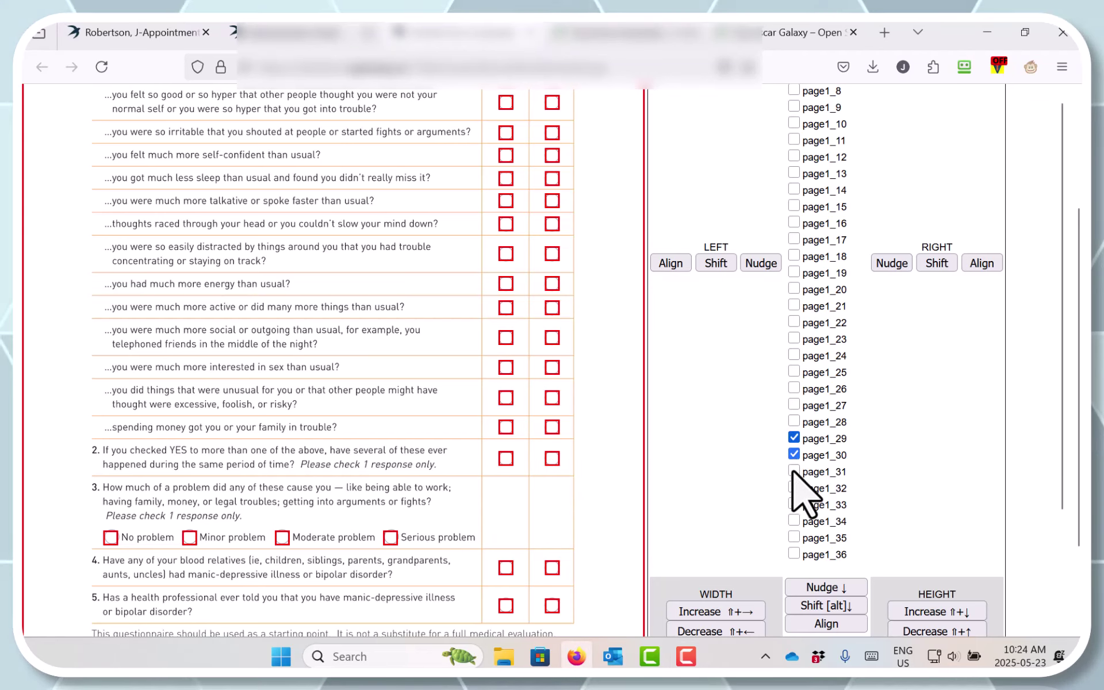
click(794, 473)
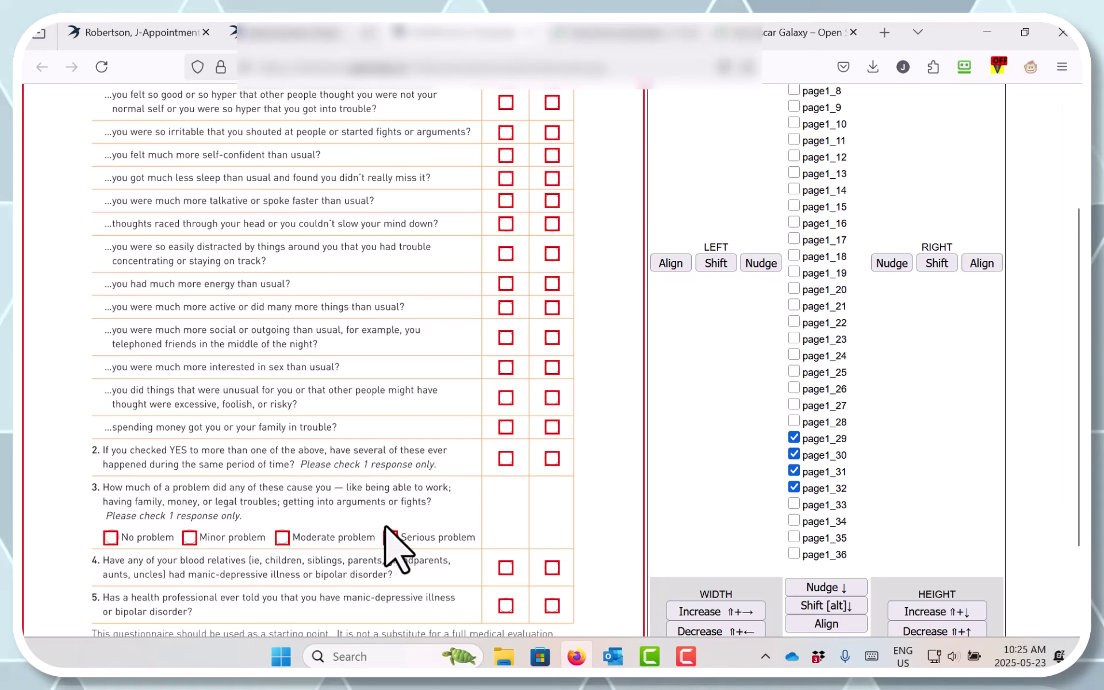
scroll(658, 404, up, 5)
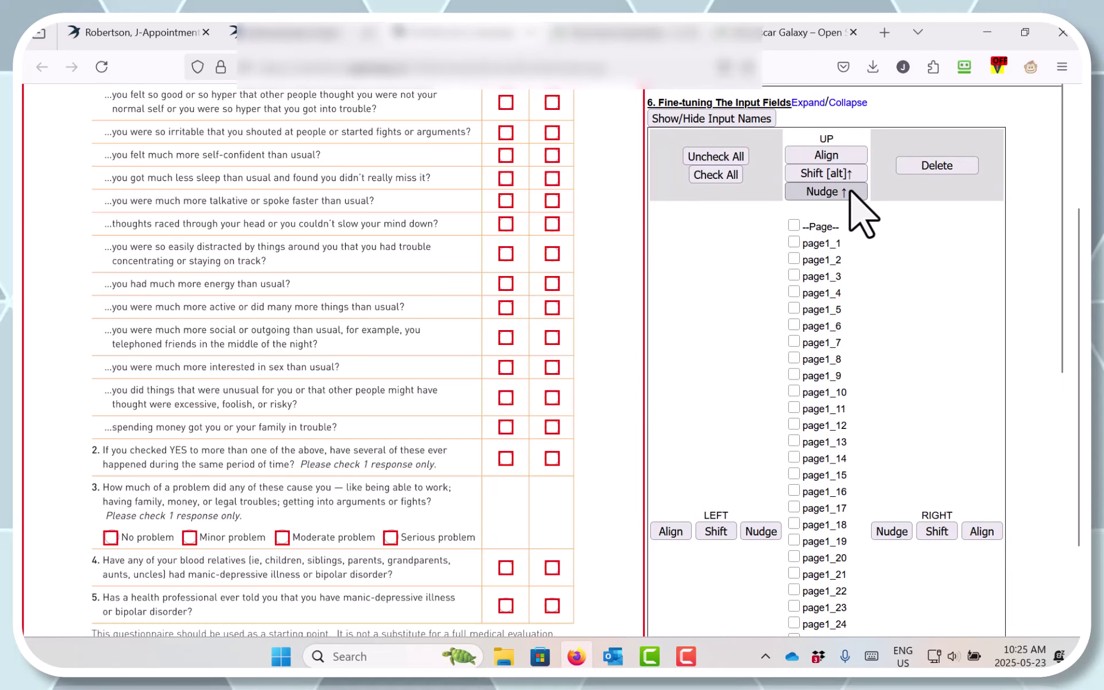
click(850, 190)
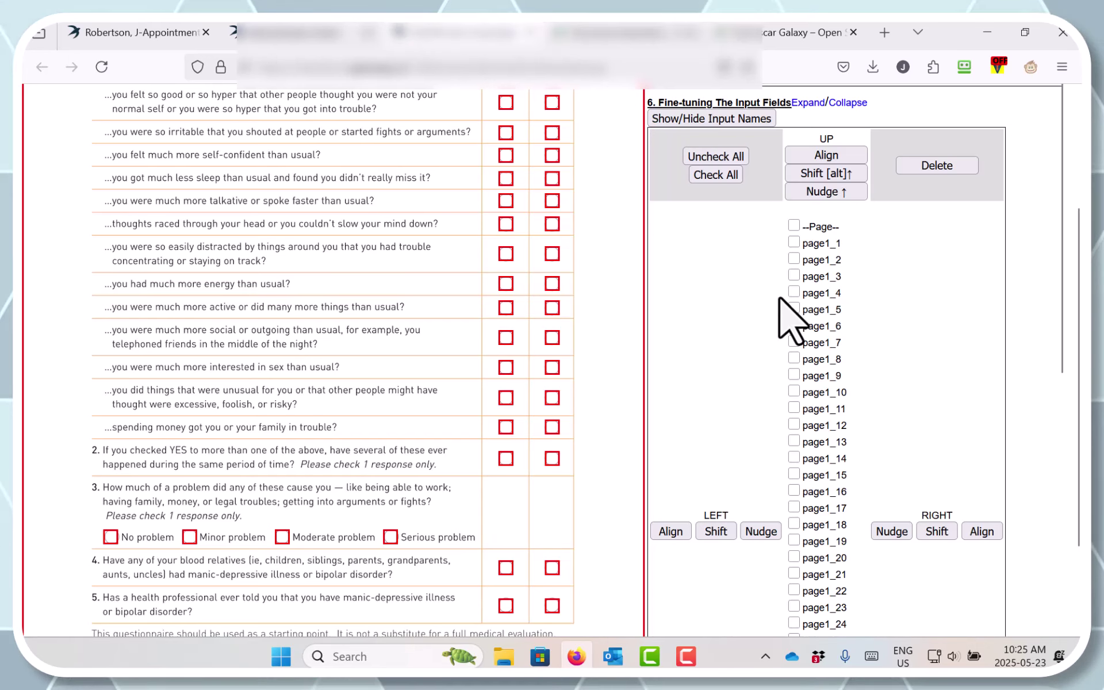
Keep only the No problem box page1_29 selected and nudge it right
scroll(777, 298, down, 3)
scroll(778, 321, down, 3)
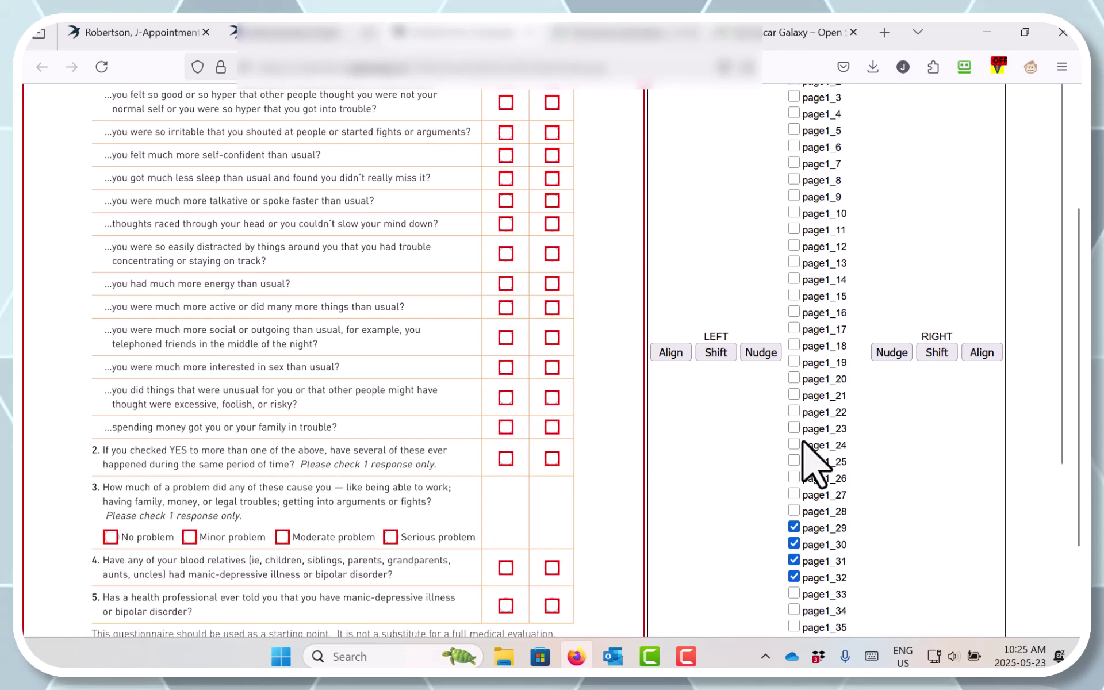
click(793, 559)
click(794, 575)
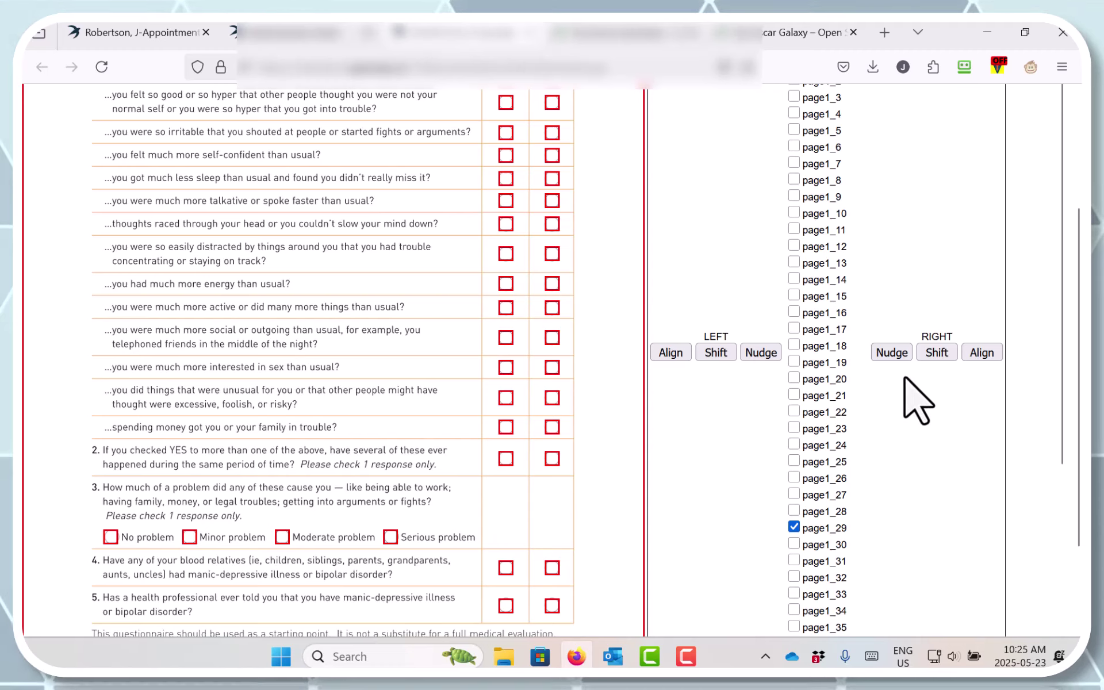
click(901, 356)
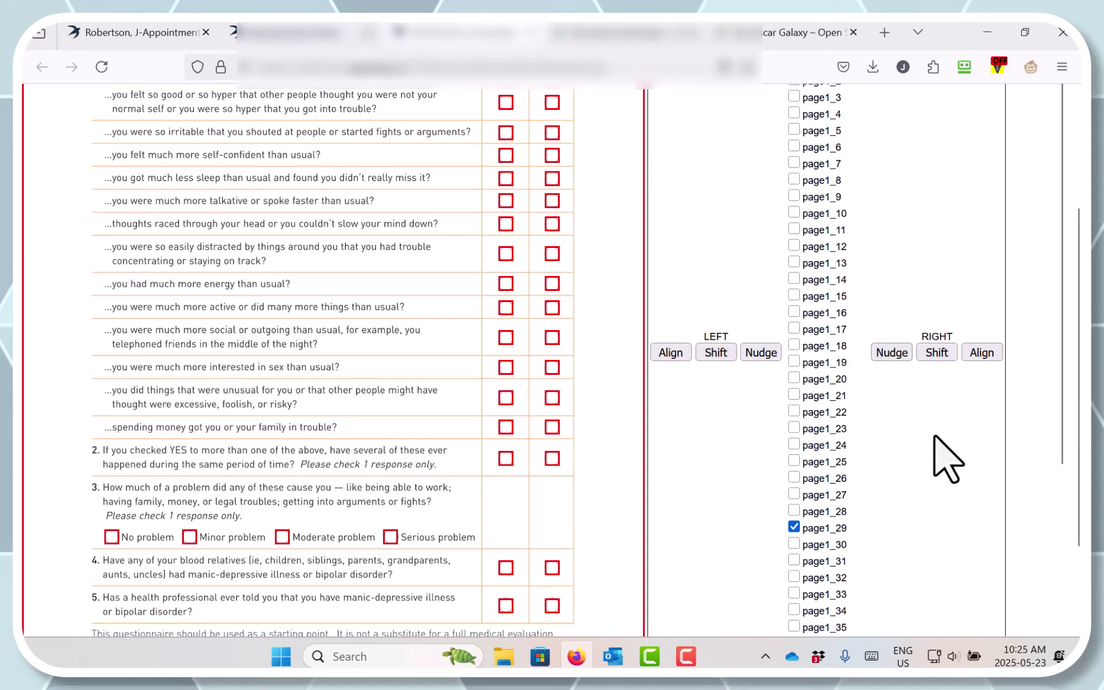
Select only the Moderate problem box page1_31, try nudging it right, and nudge it back left
click(794, 527)
click(794, 560)
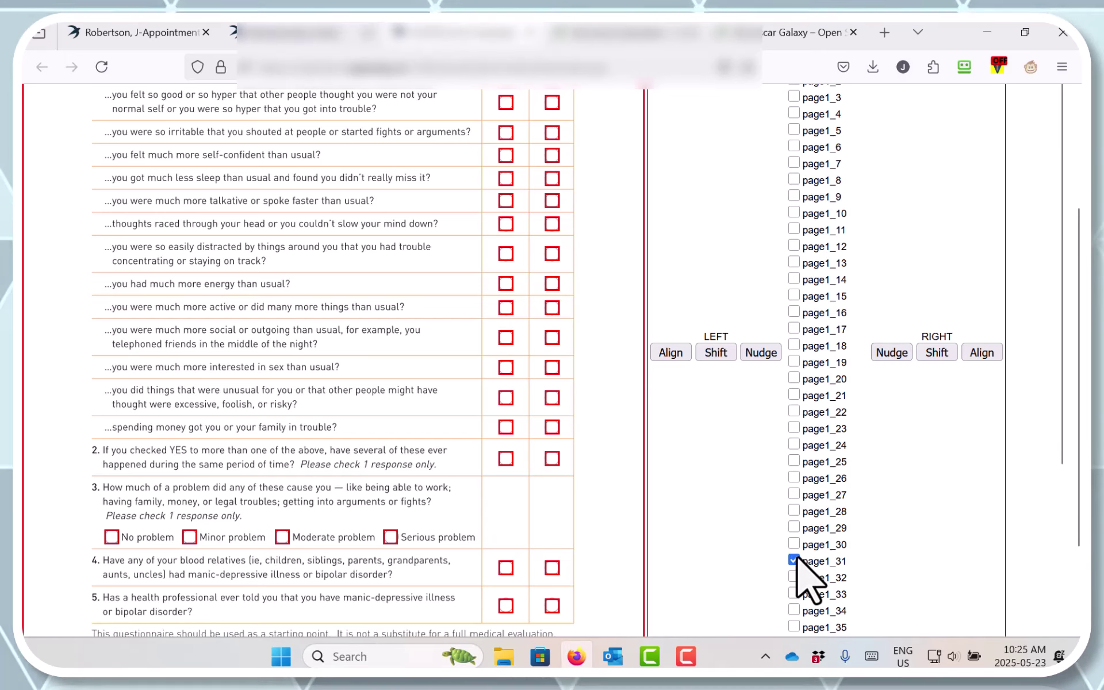
click(892, 352)
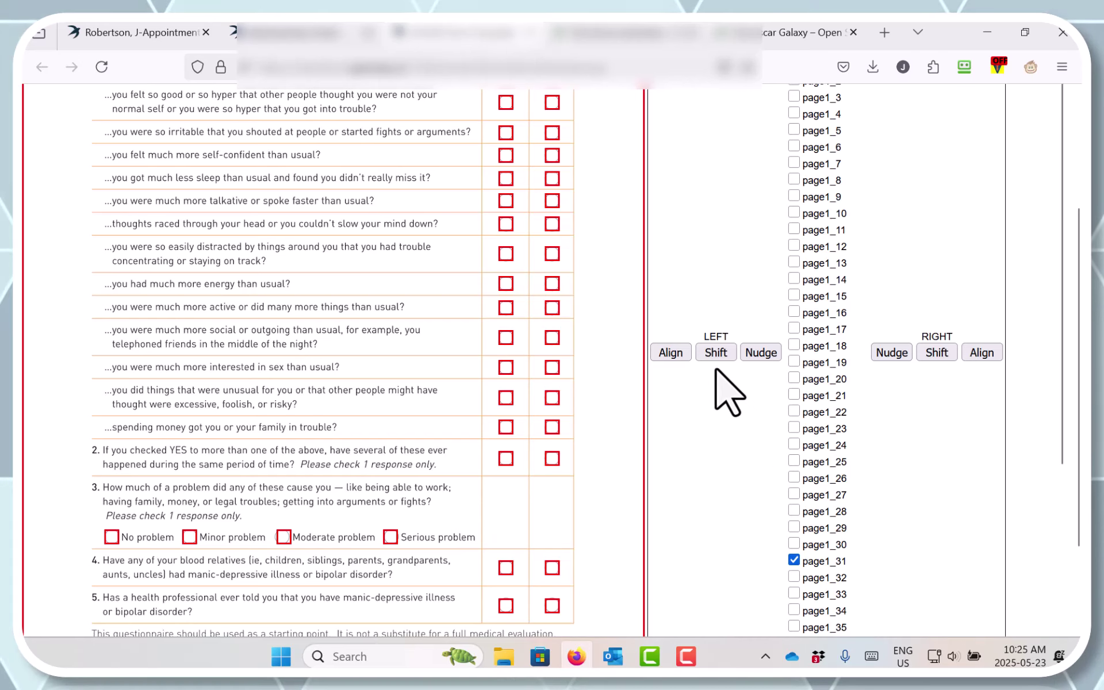
click(745, 354)
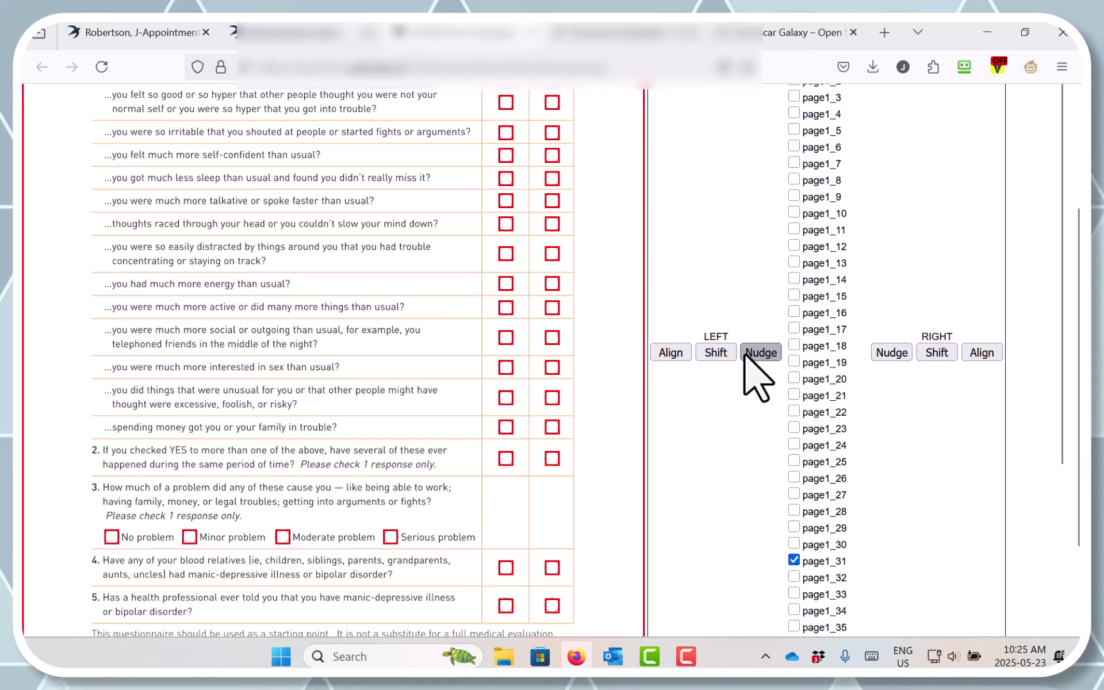
Select only the Serious problem box page1_32 and nudge it right
click(794, 577)
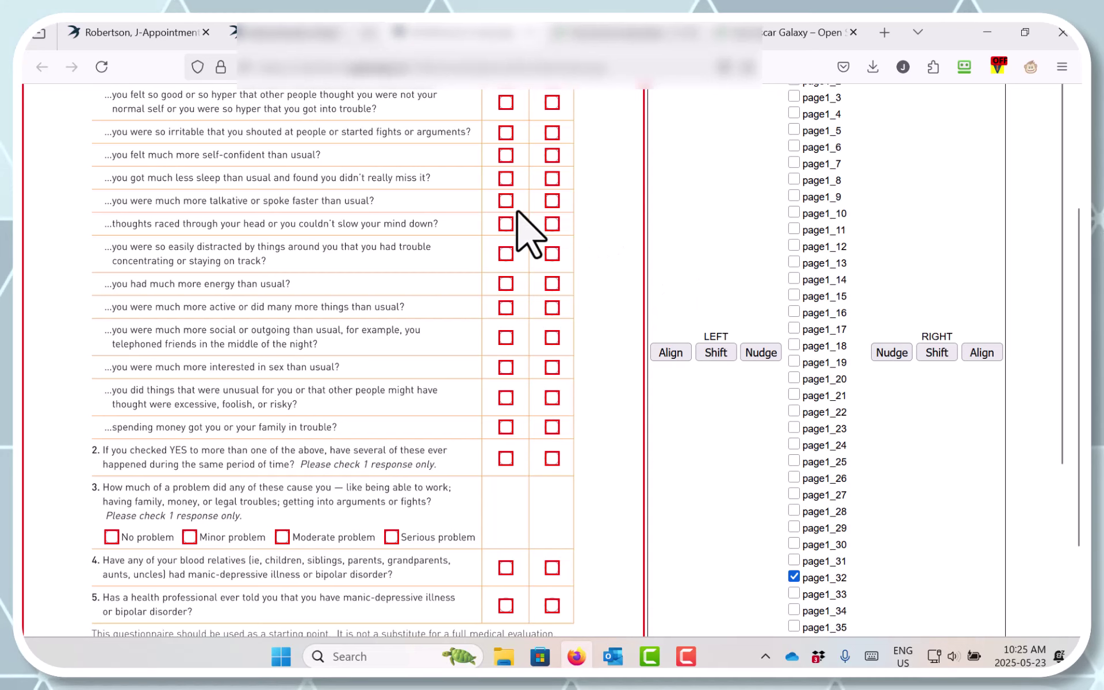
scroll(419, 209, up, 3)
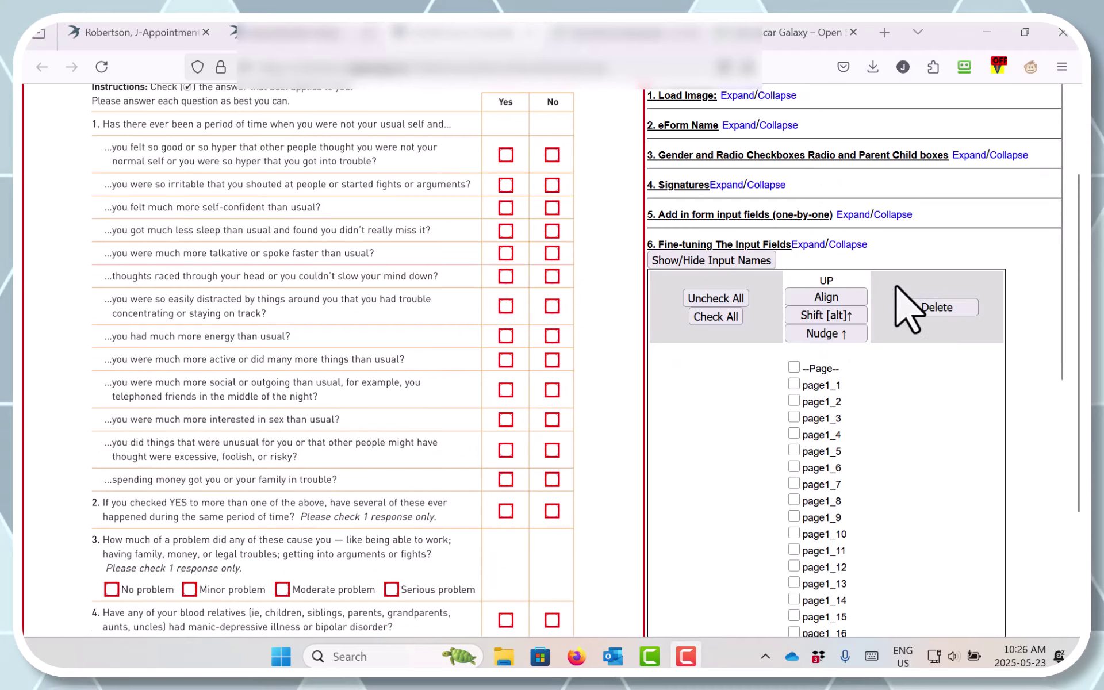
Collapse the Fine-tuning section and look over the answer boxes placed on the questionnaire page
click(852, 245)
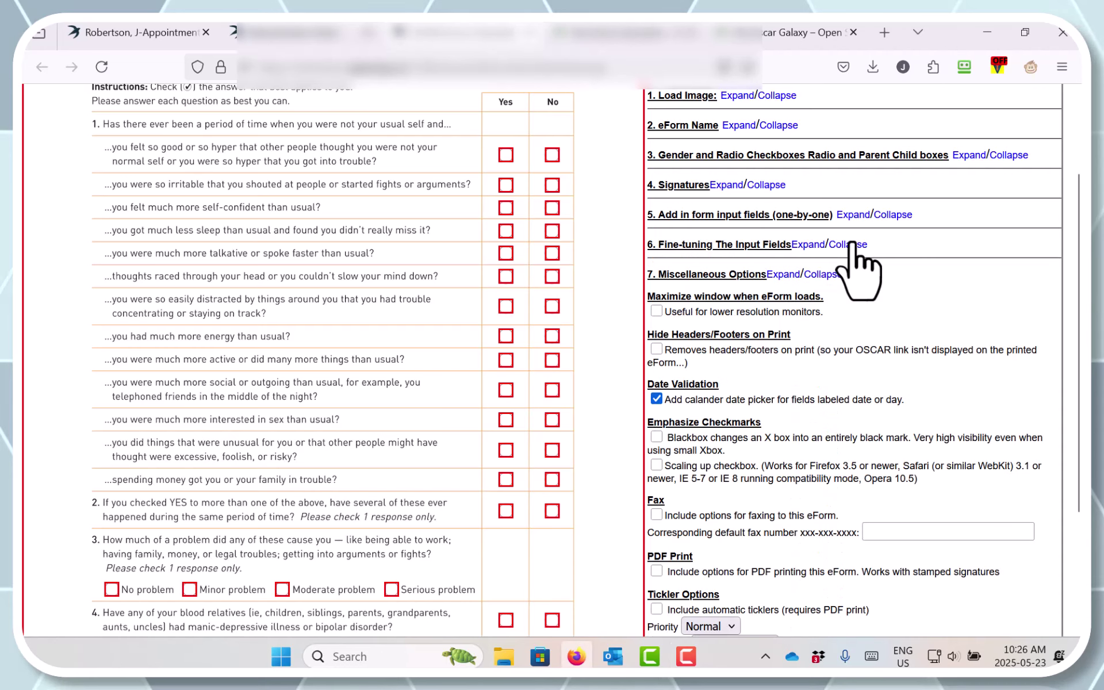
scroll(627, 331, up, 2)
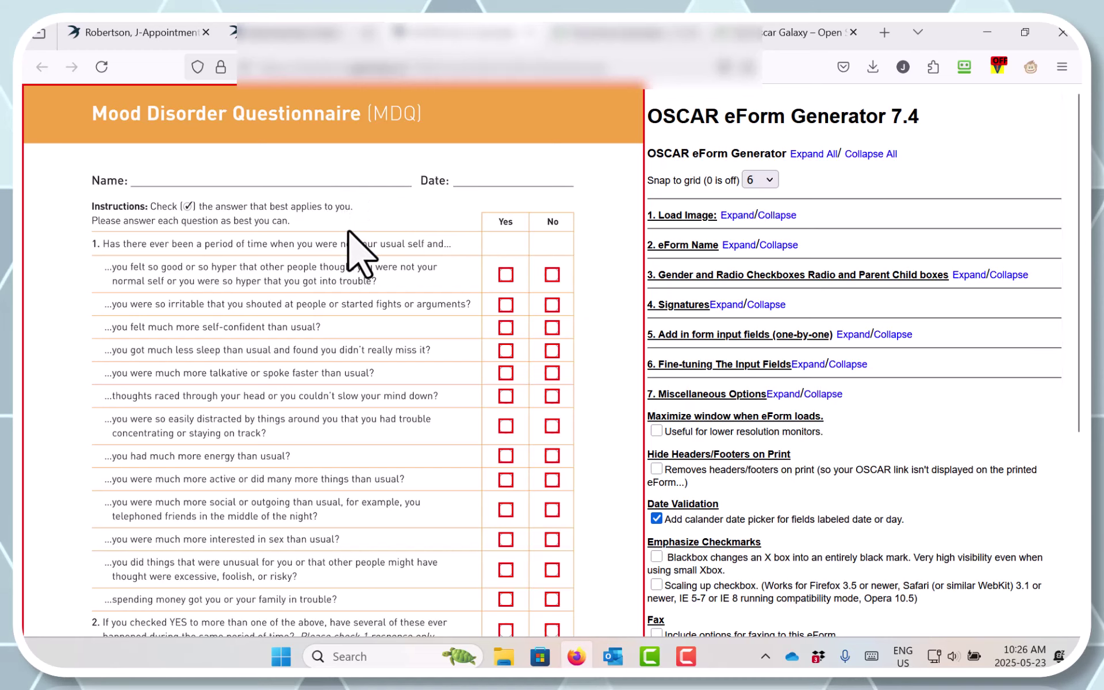
scroll(348, 230, down, 3)
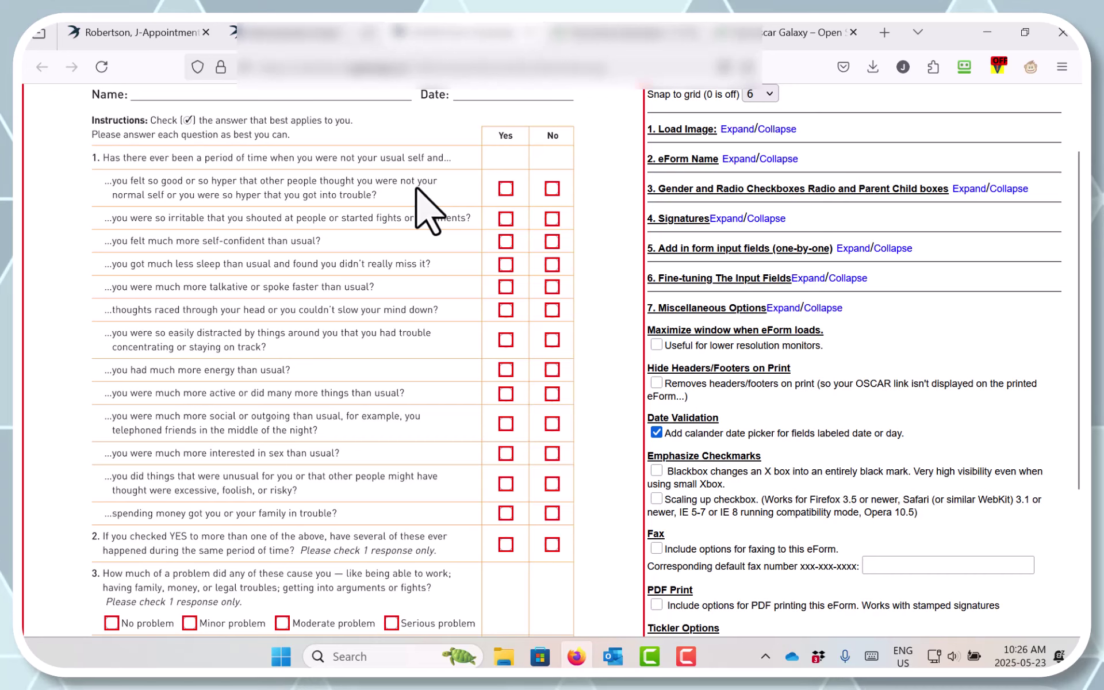
scroll(562, 235, up, 2)
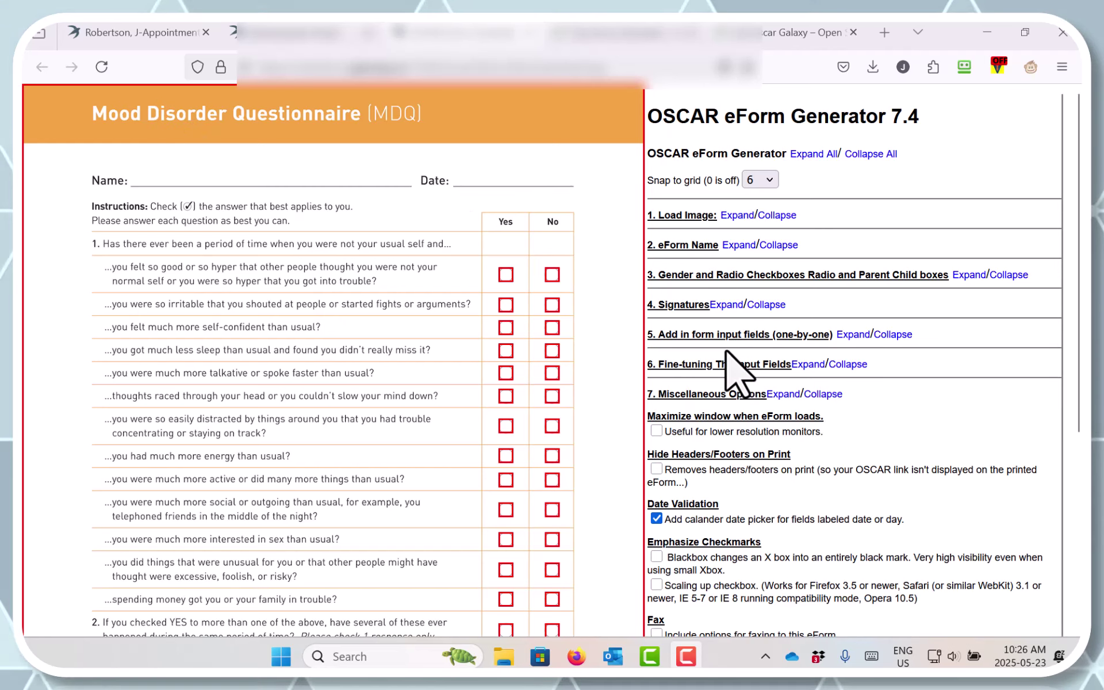
Set the new form input to a single-line text input that auto-populates with patient_name from the OSCAR Database
click(853, 335)
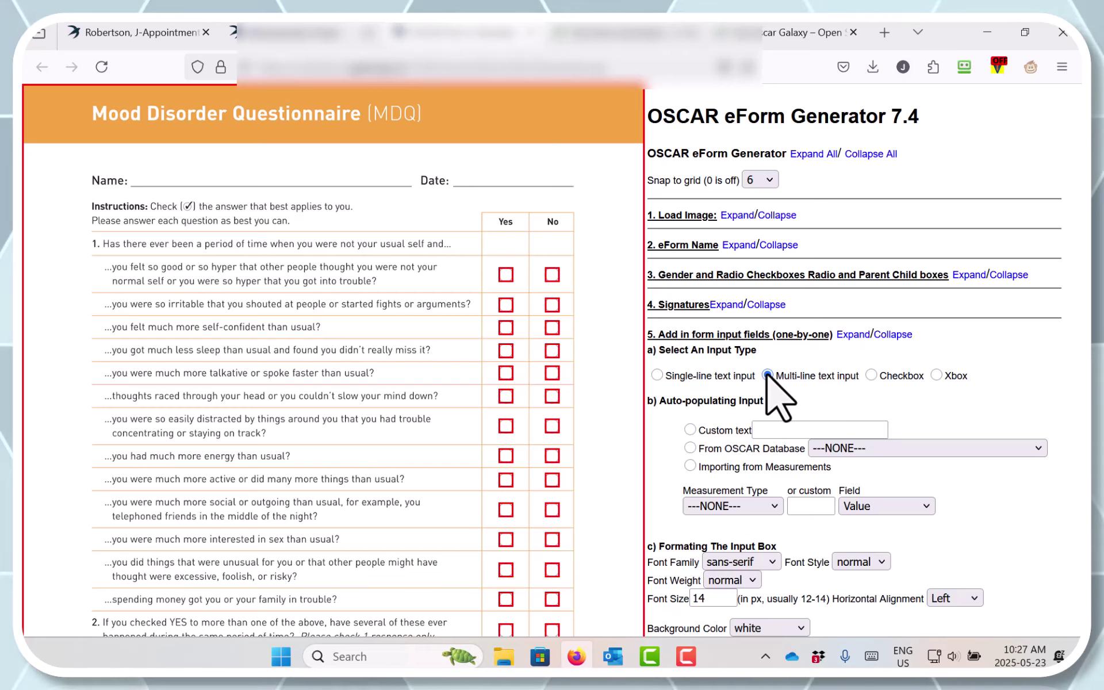
click(657, 375)
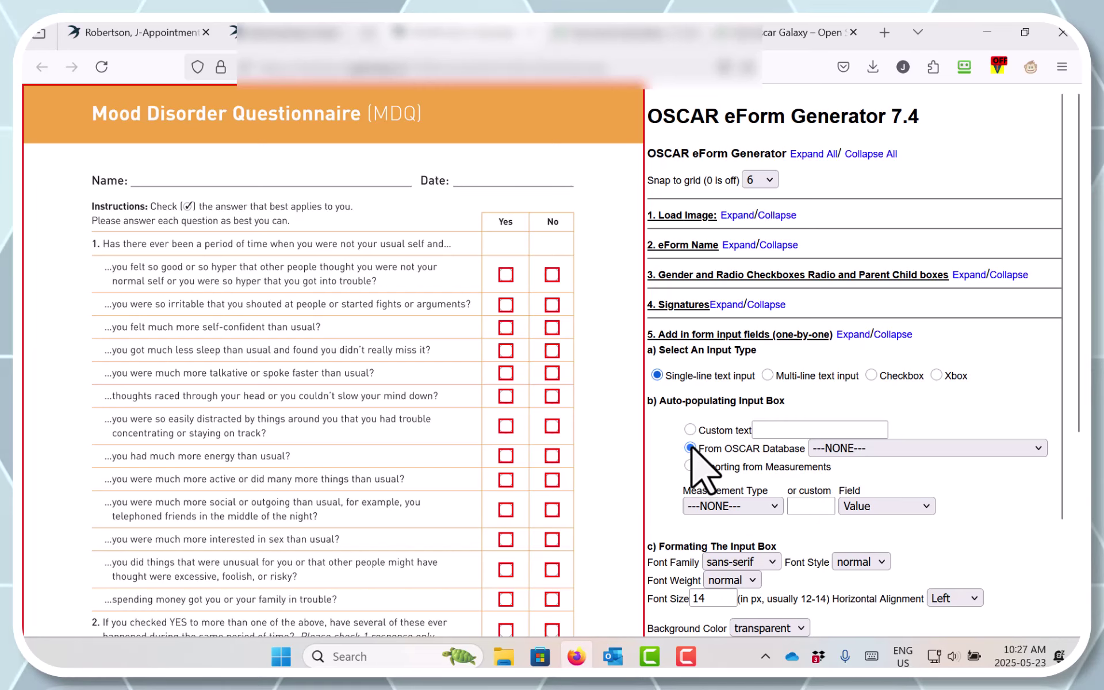
click(886, 449)
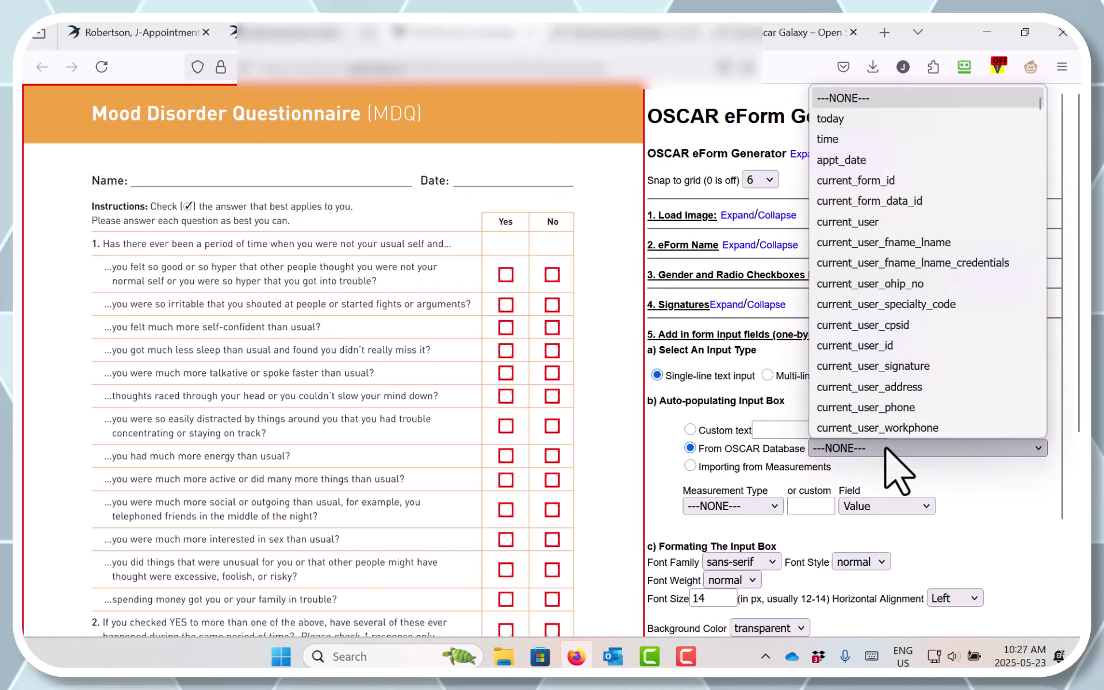
scroll(1018, 377, down, 2)
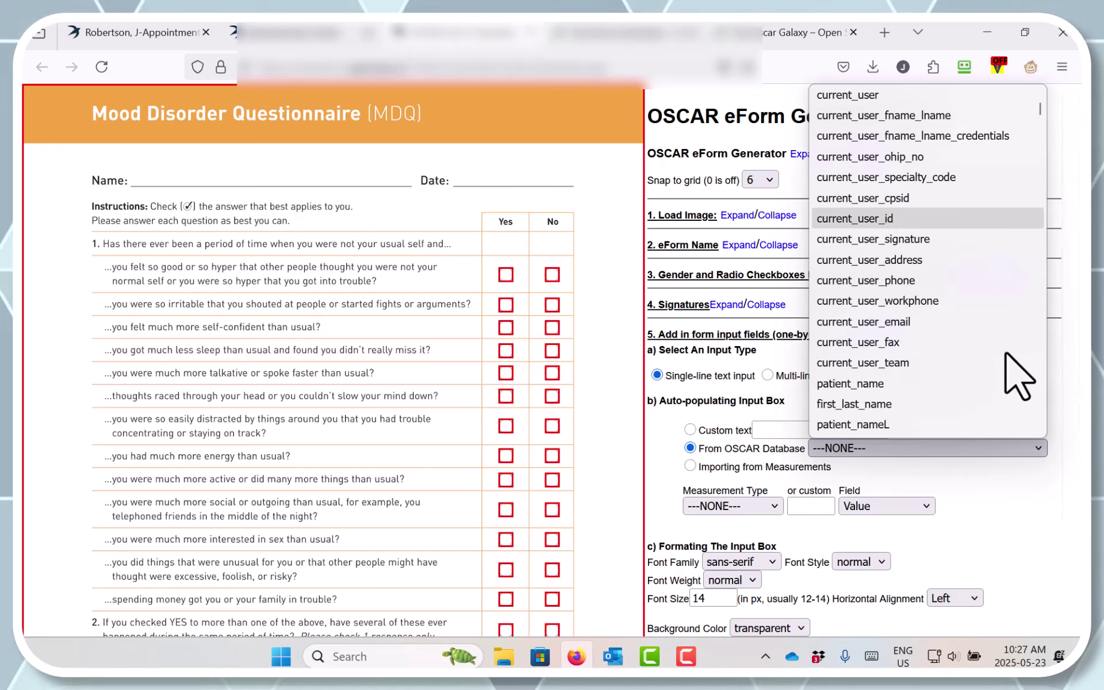
click(920, 387)
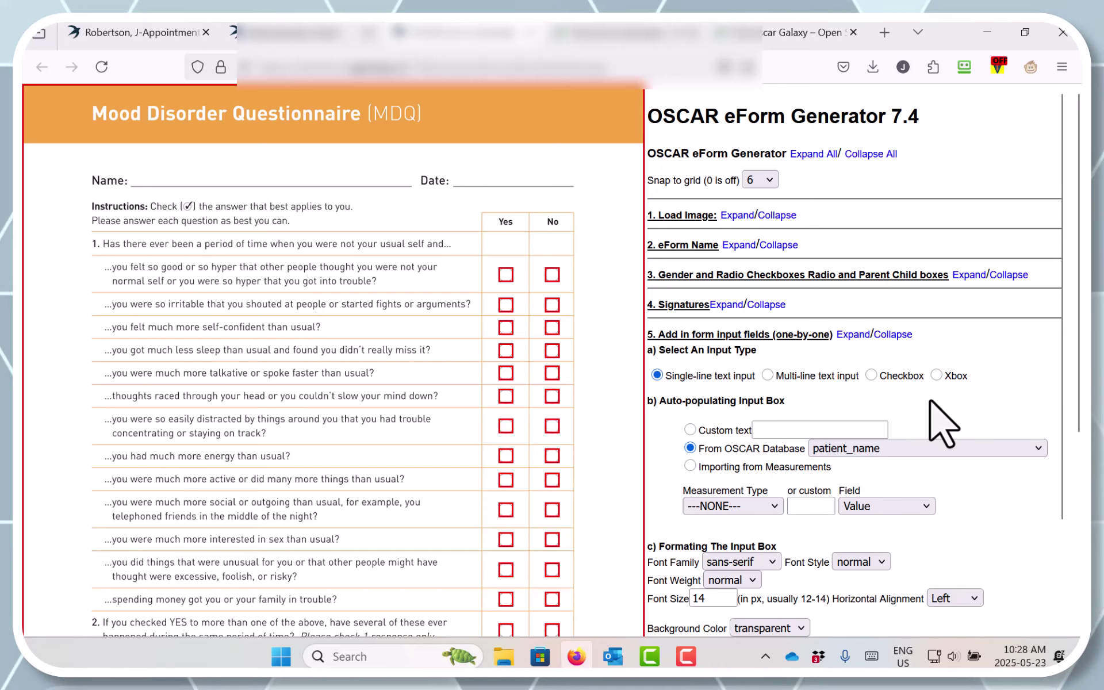
Try to draw the Name text box using custom unique naming with the custom name left blank
scroll(942, 422, down, 2)
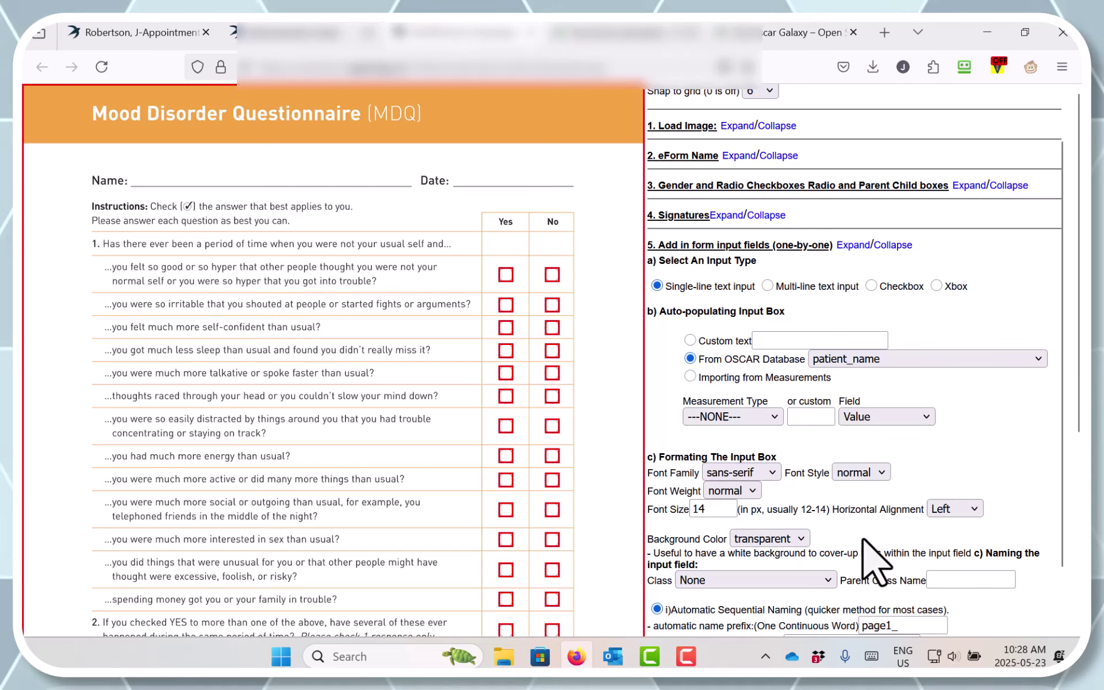
scroll(825, 527, down, 2)
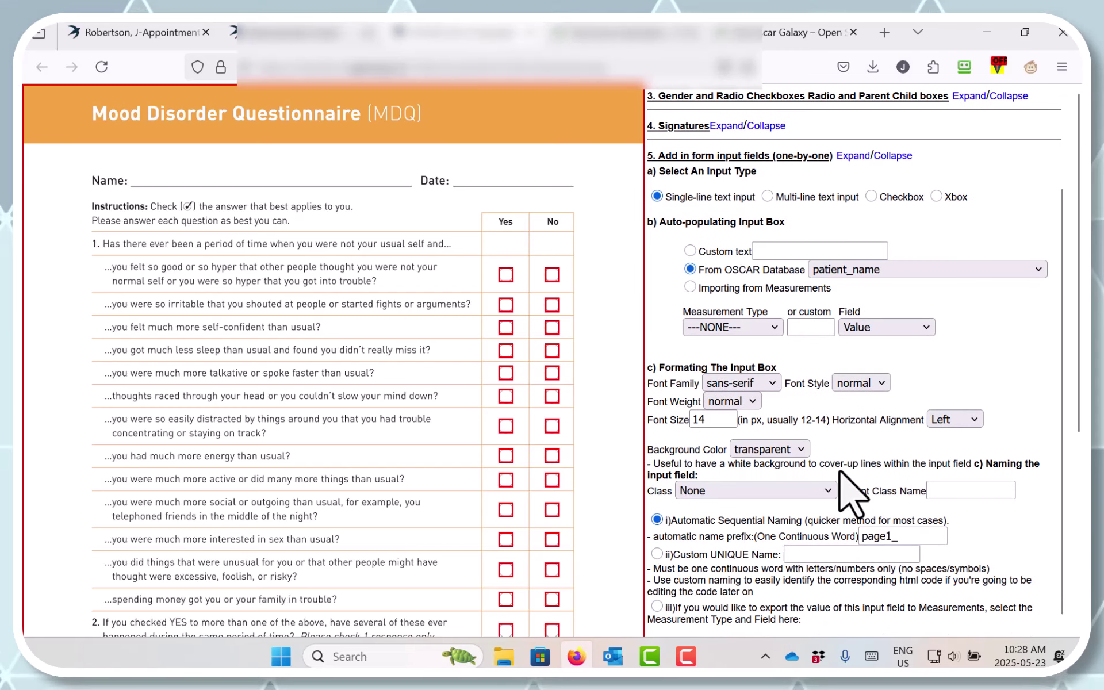
click(656, 554)
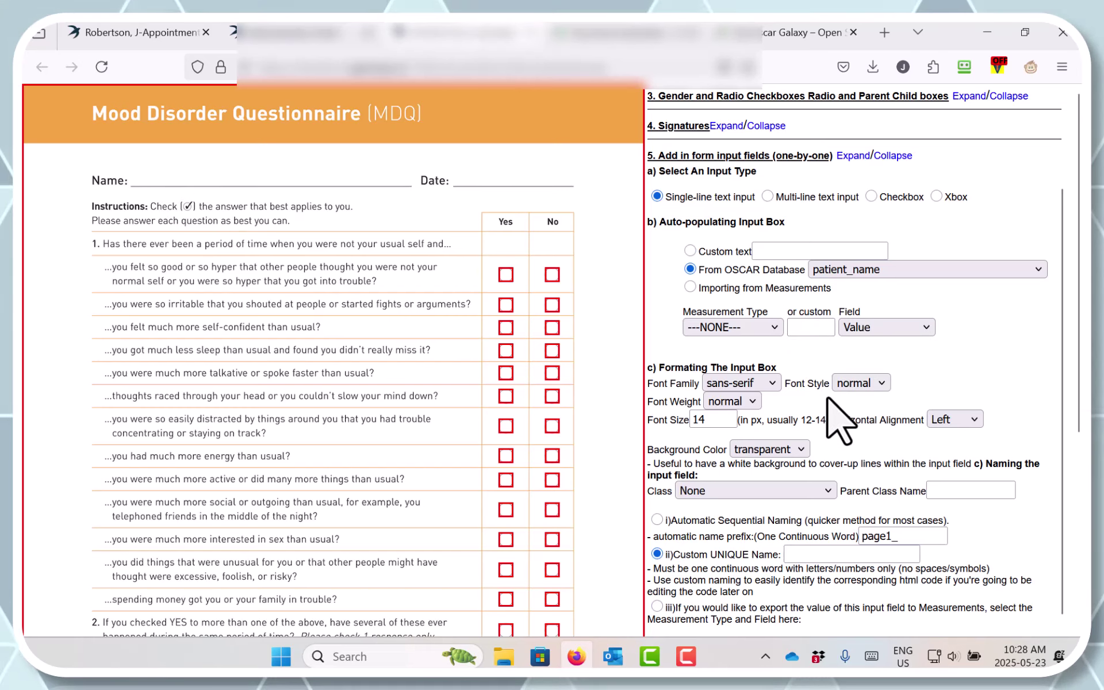
scroll(839, 420, down, 3)
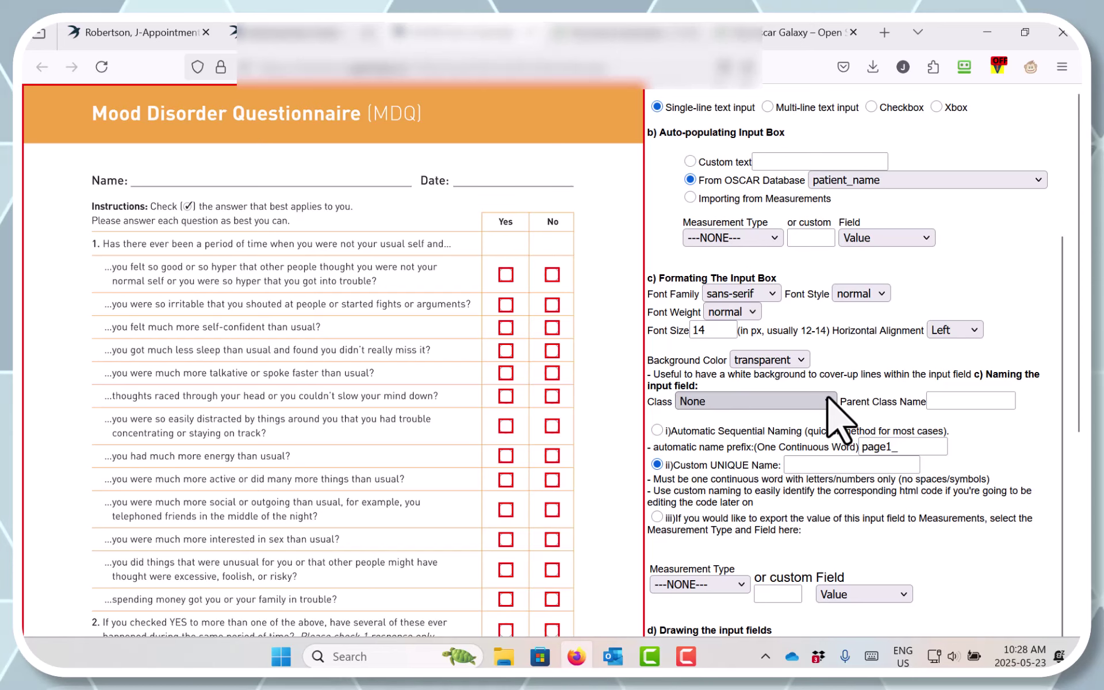
scroll(828, 411, down, 2)
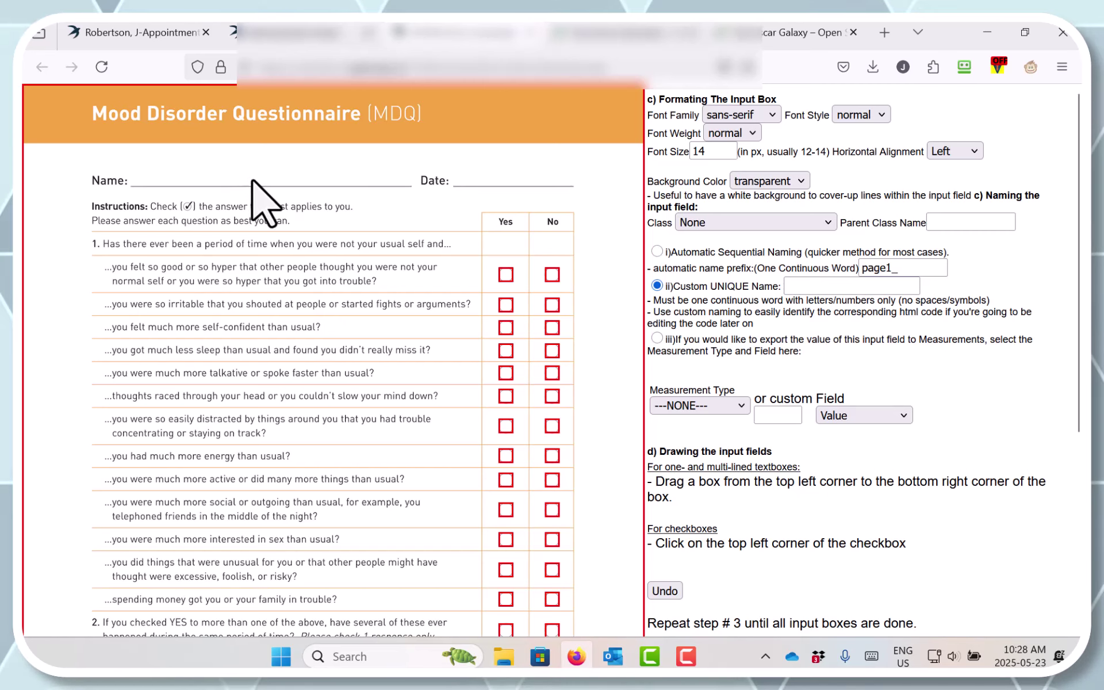
click(412, 190)
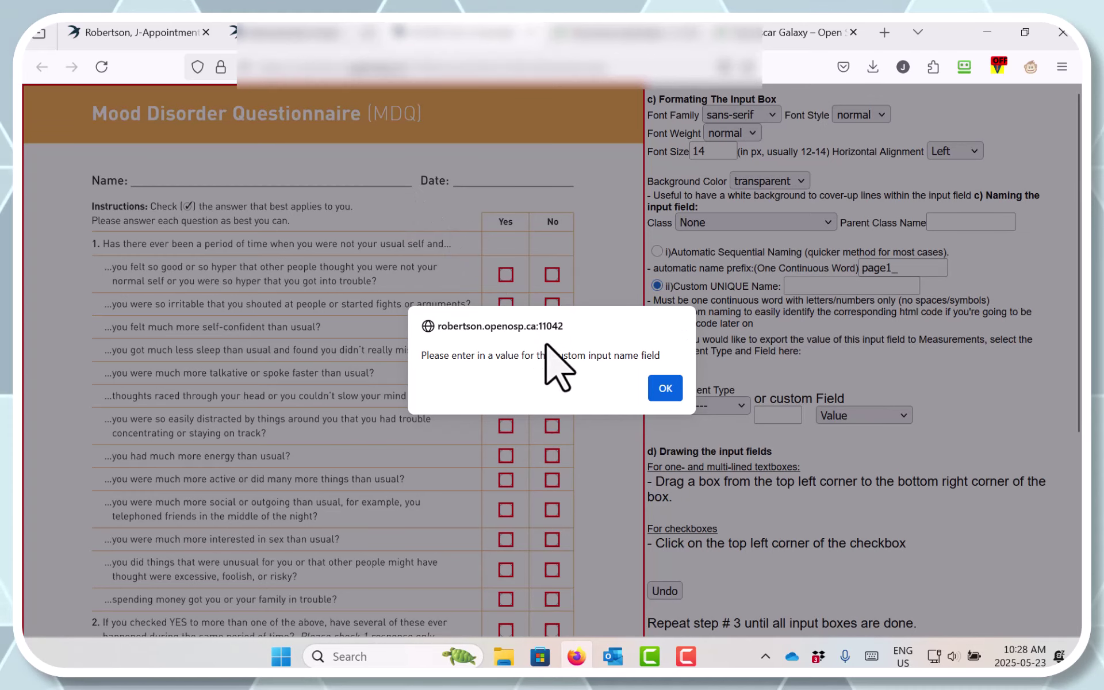
click(665, 388)
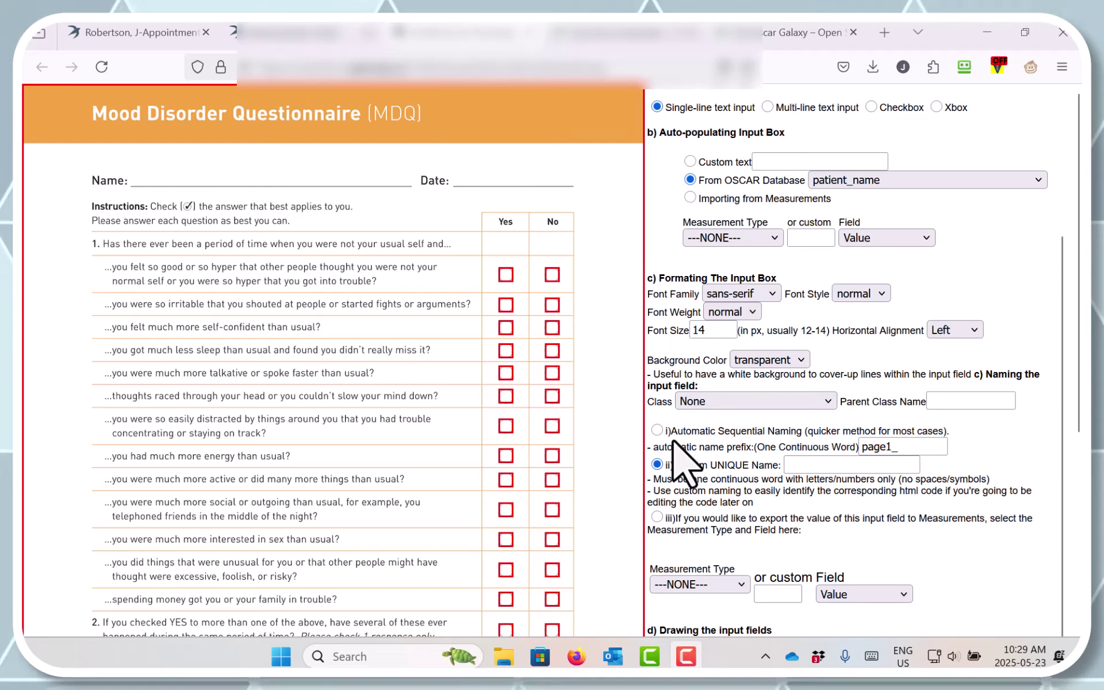
Switch to Automatic Sequential Naming and draw the patient_name text box over the Name line
click(657, 431)
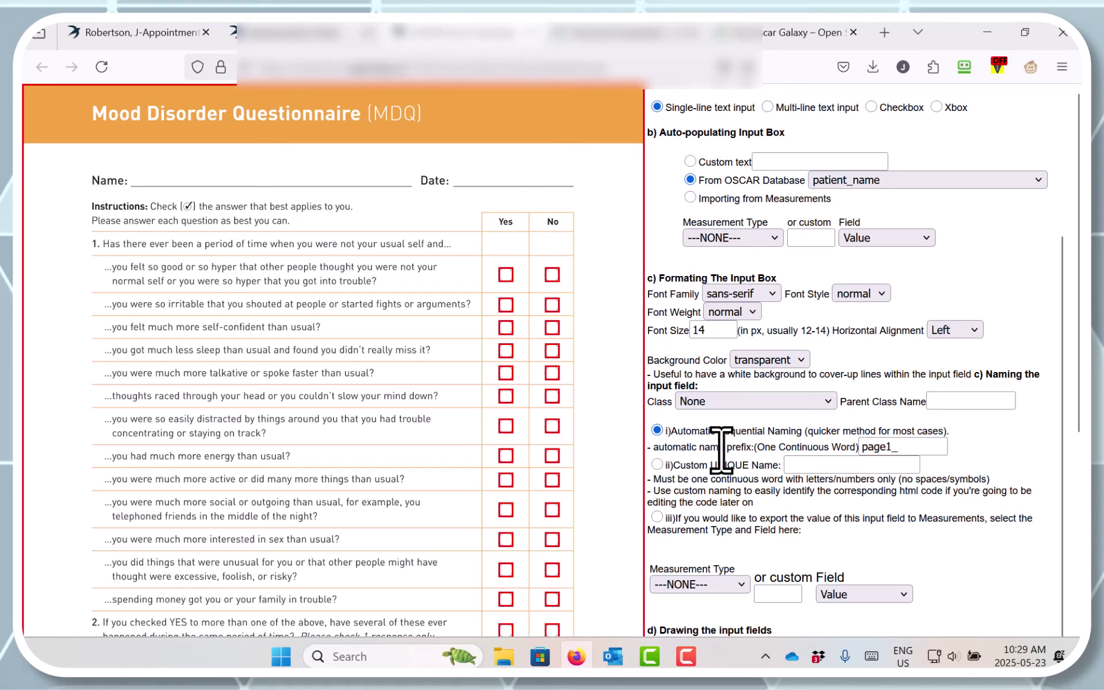
scroll(721, 448, down, 3)
scroll(721, 449, down, 3)
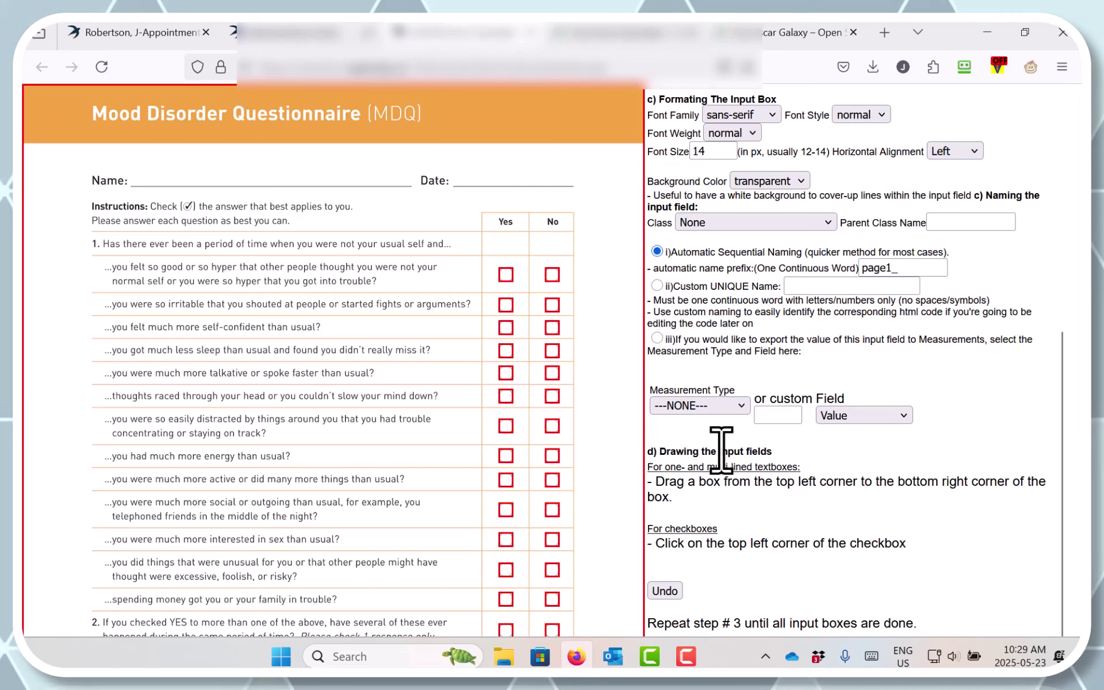
scroll(721, 448, down, 3)
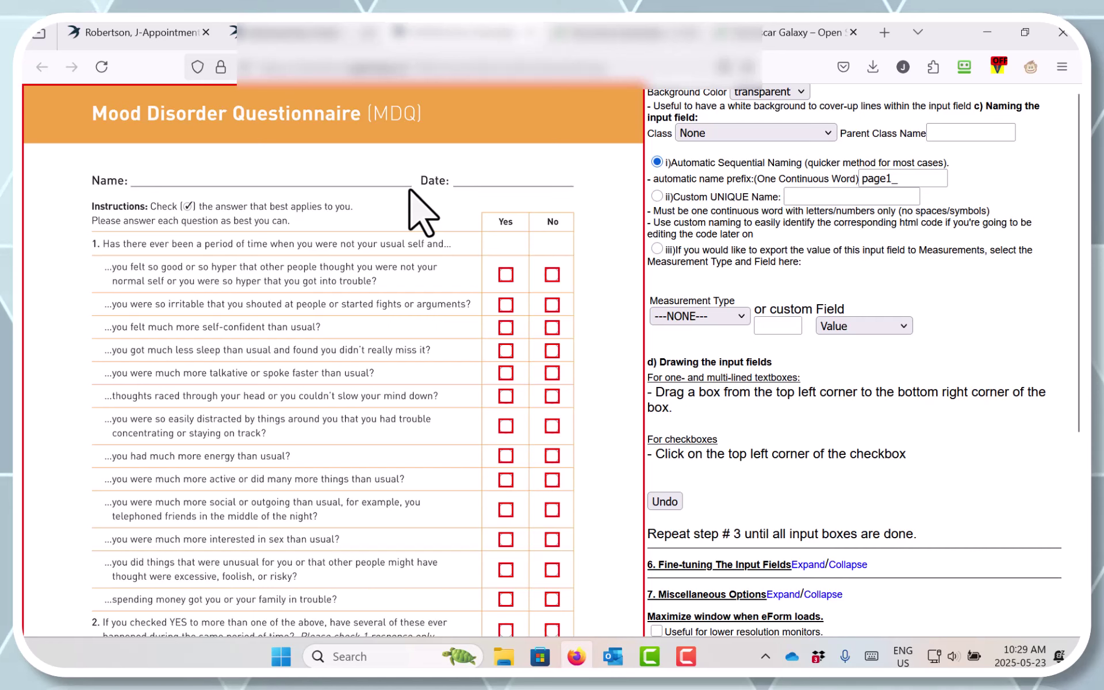
drag(409, 190, 410, 191)
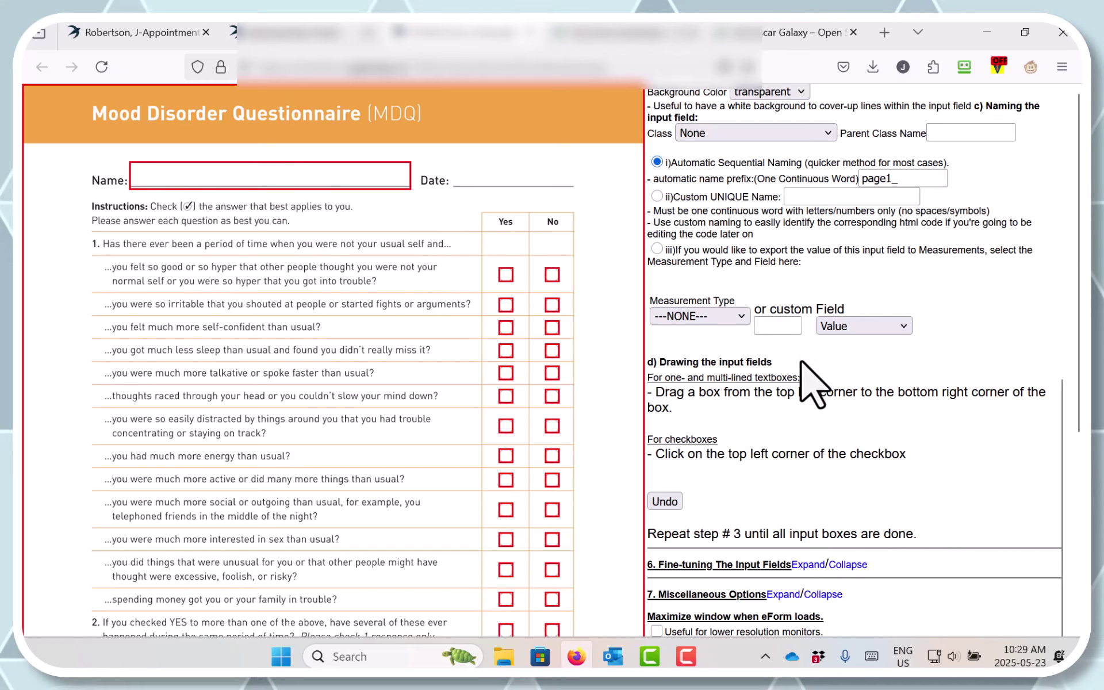
Expand the Fine-tuning section, select the patient_name field and decrease its height in small increments
scroll(798, 368, up, 5)
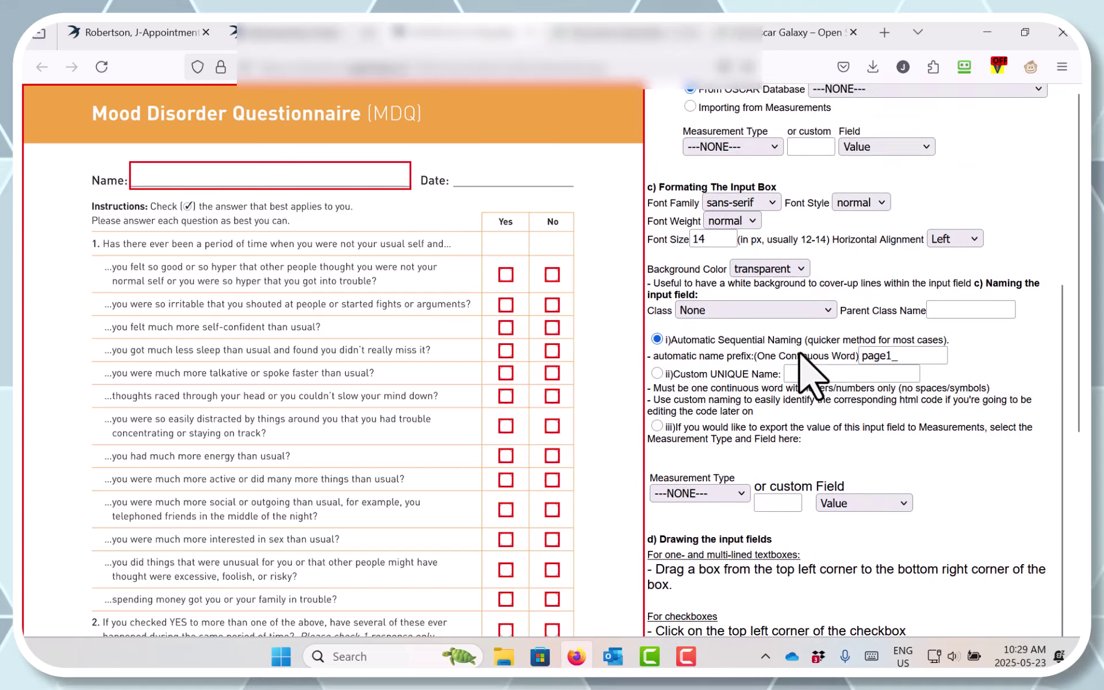
scroll(799, 357, down, 5)
scroll(800, 355, down, 3)
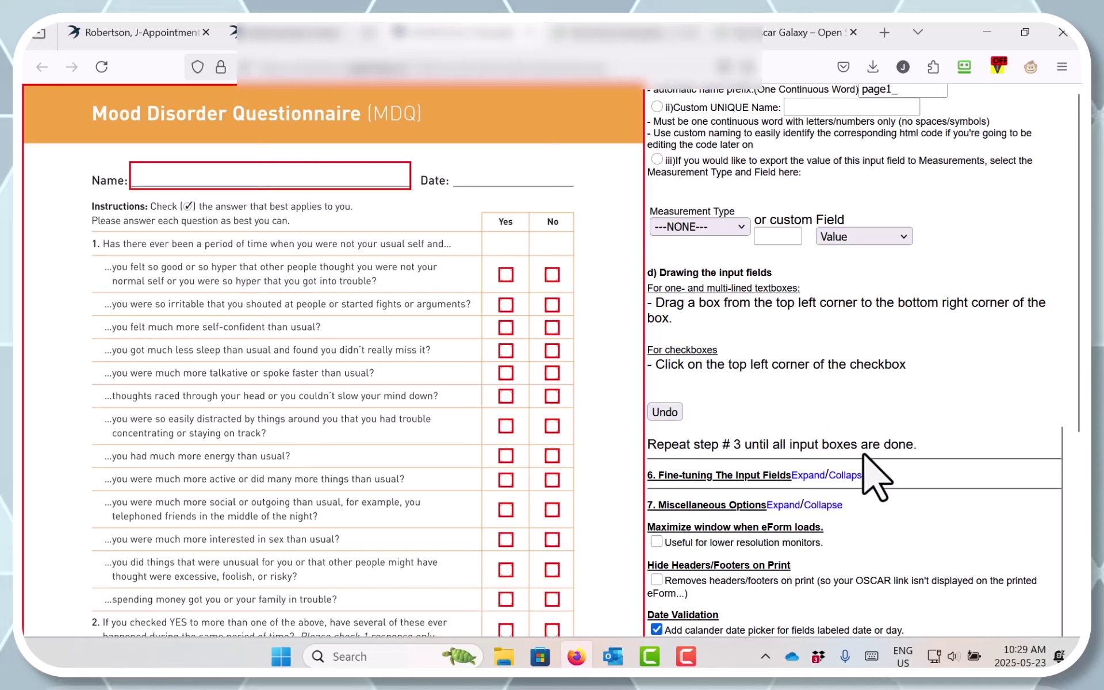
click(808, 475)
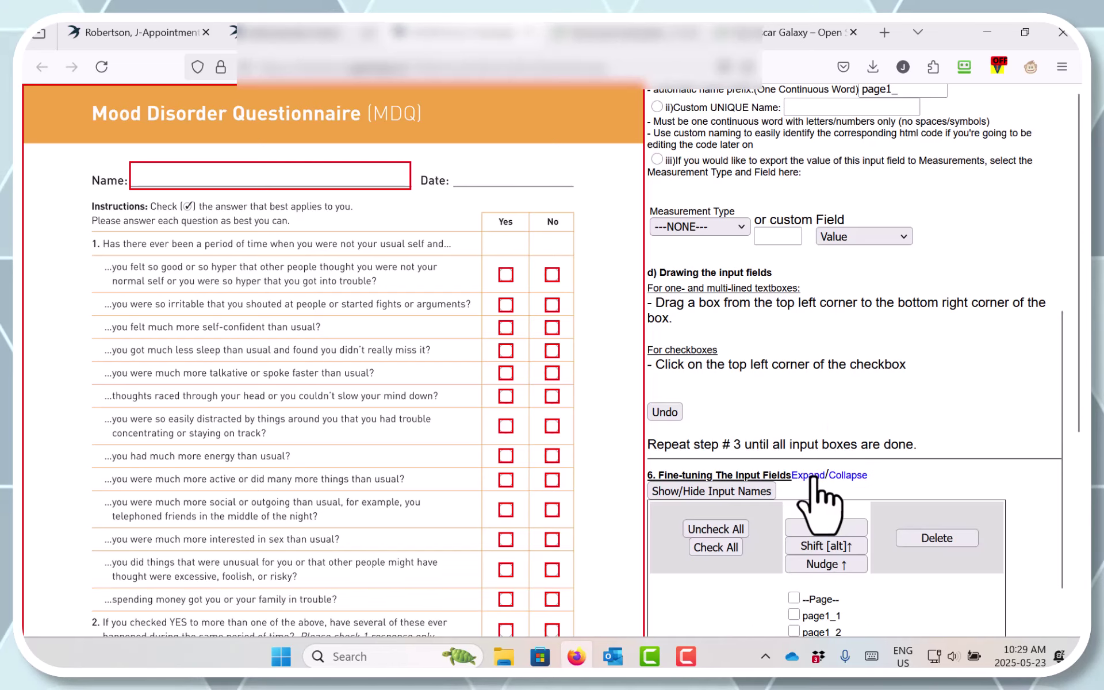
scroll(822, 500, down, 12)
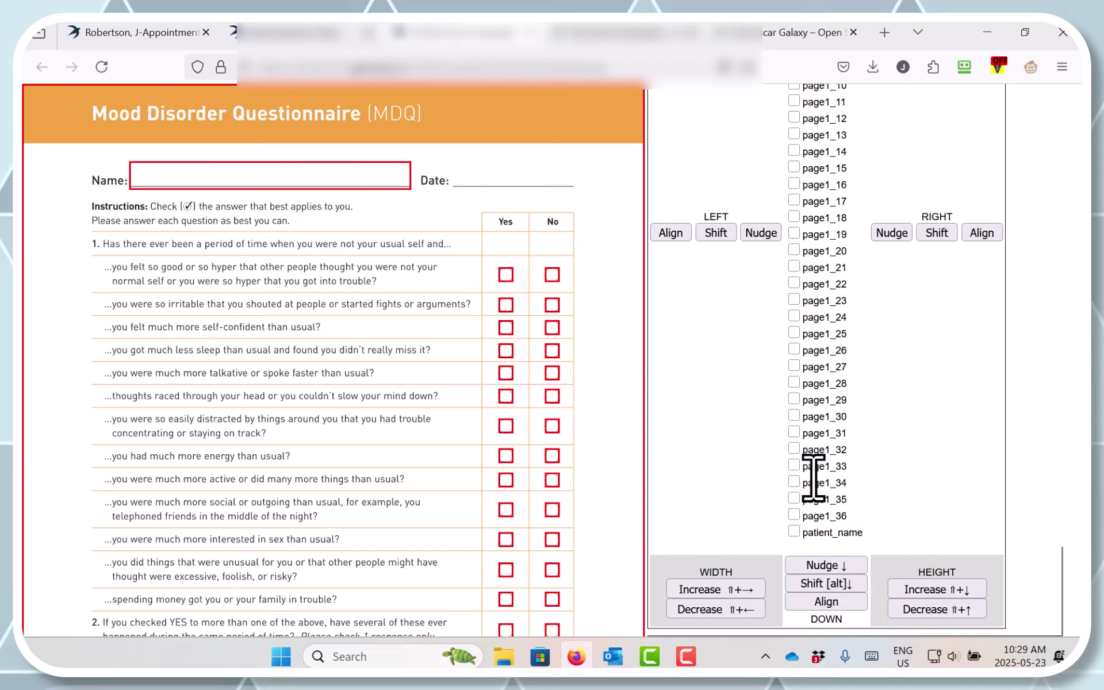
scroll(814, 477, down, 1)
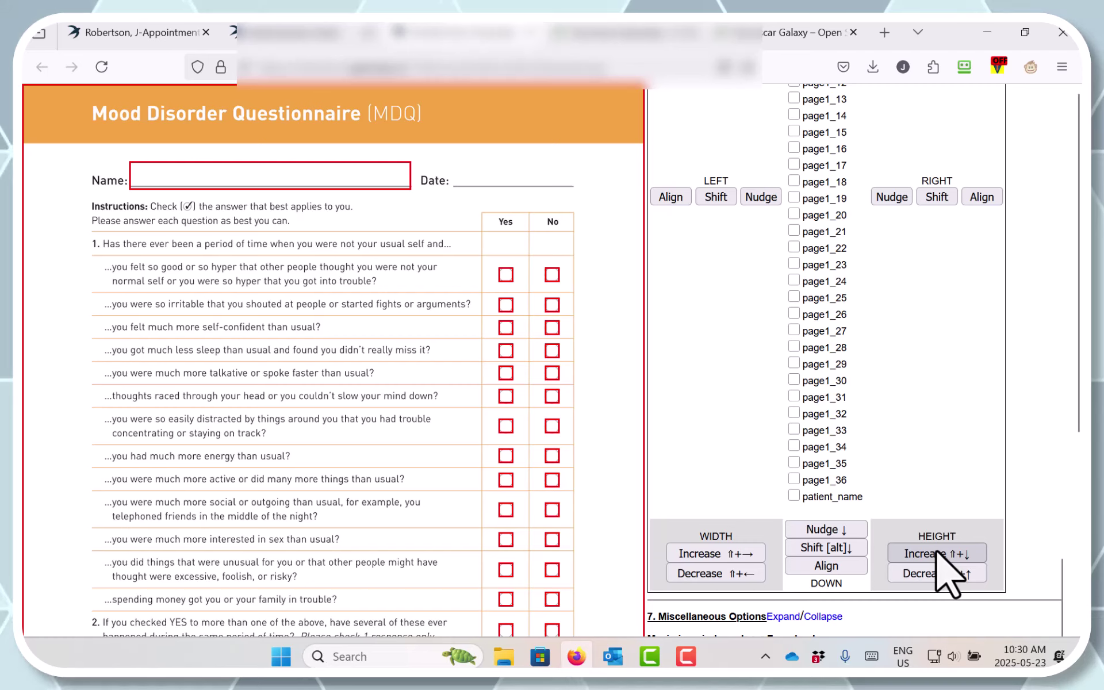
click(937, 552)
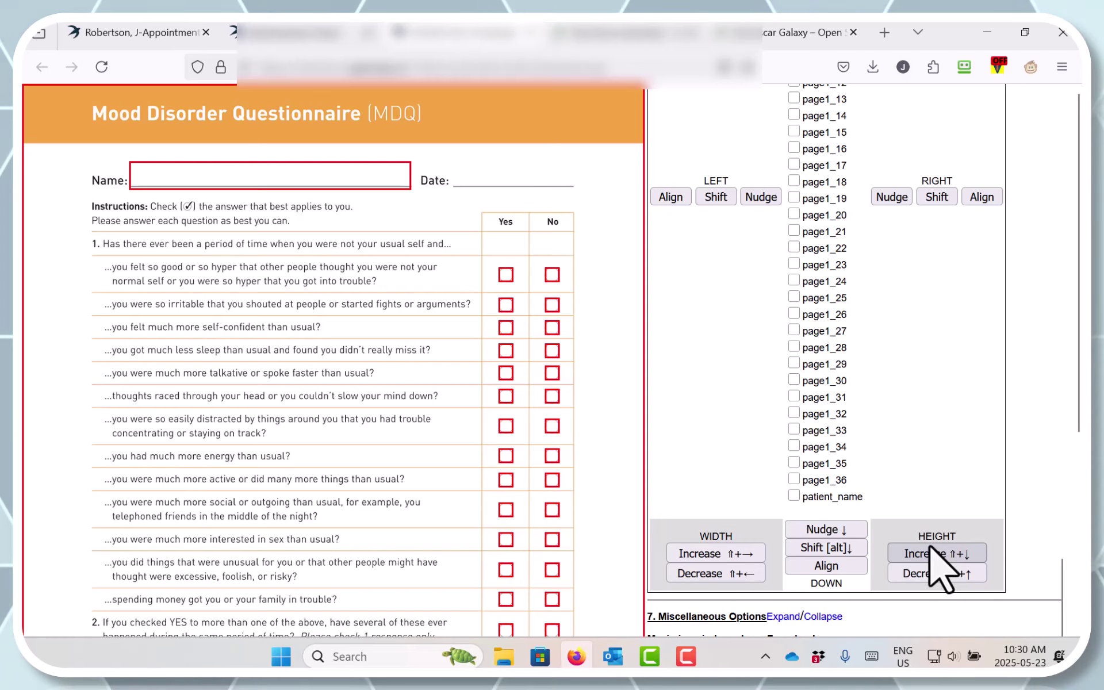
click(797, 498)
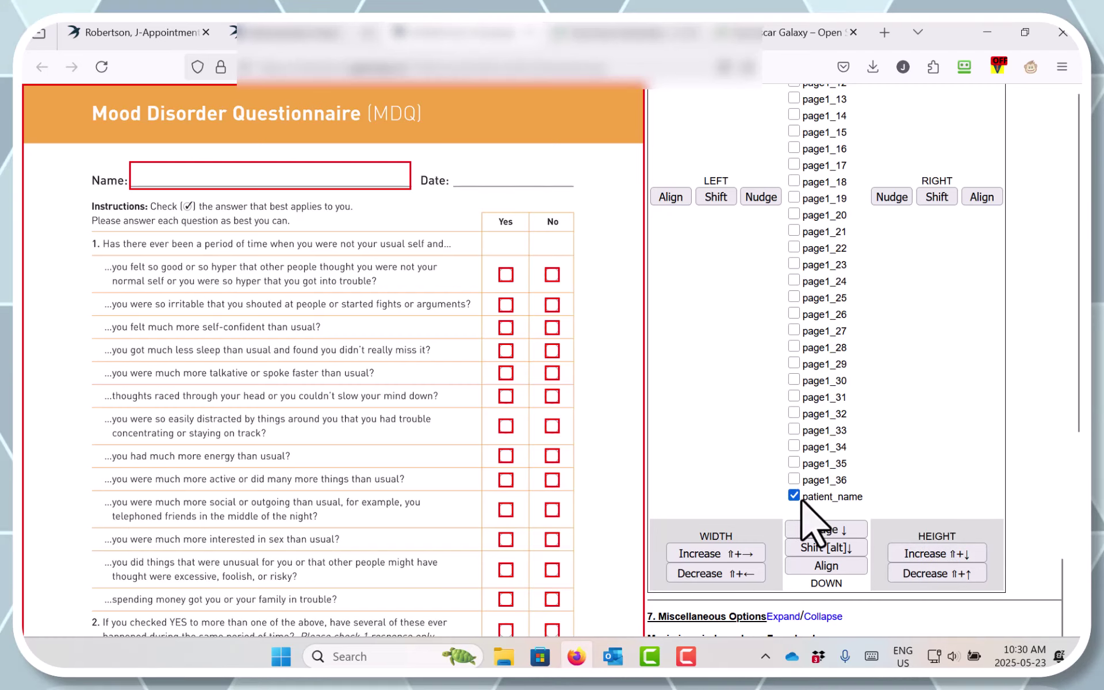
click(923, 572)
click(924, 574)
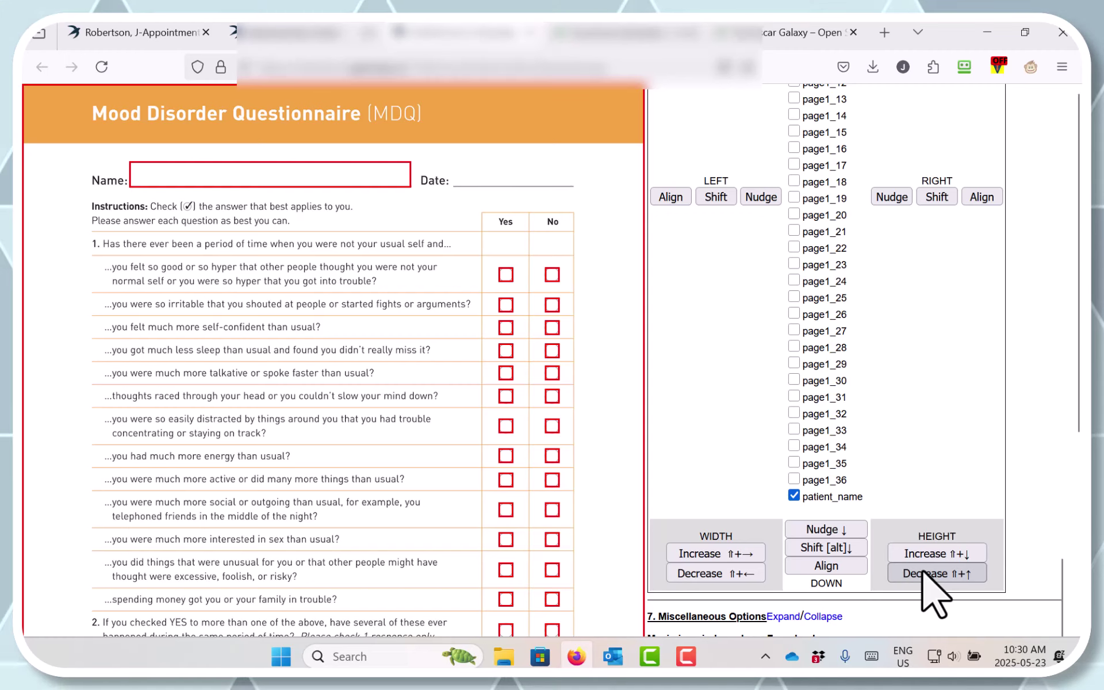
click(924, 574)
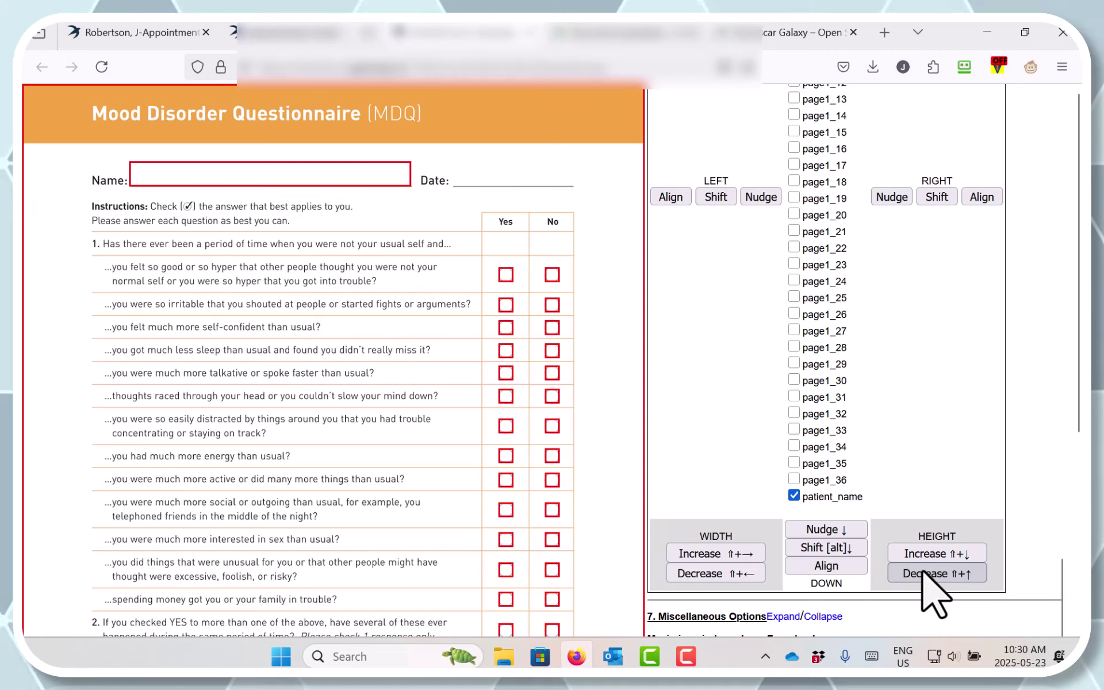
click(924, 574)
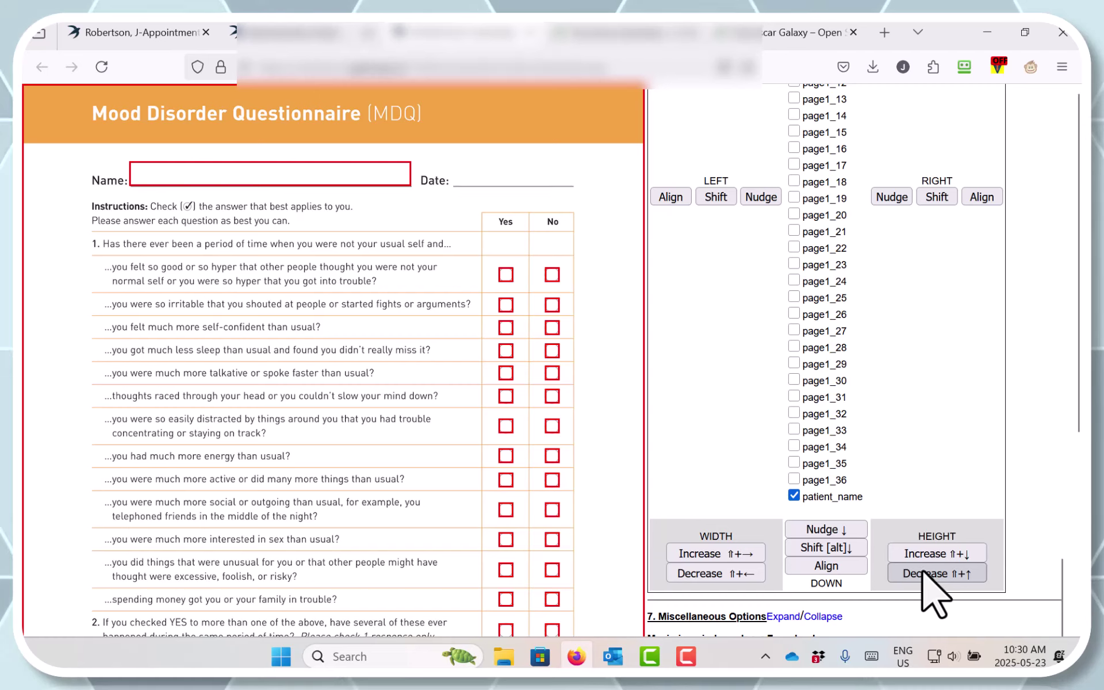
click(924, 574)
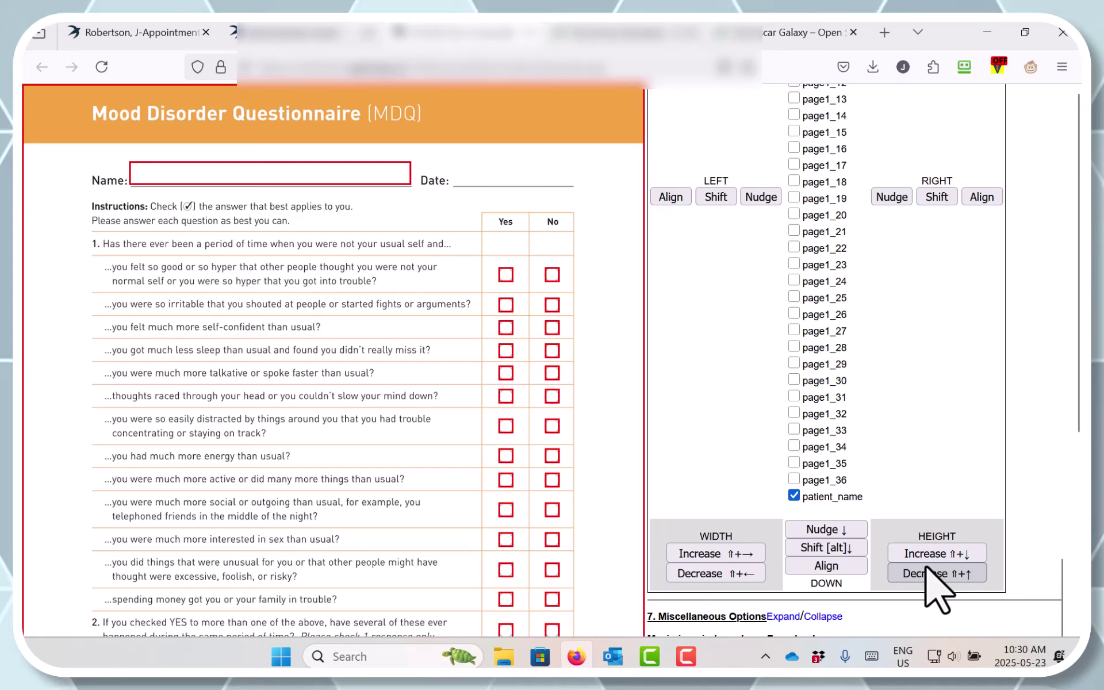
Nudge the patient_name box down onto the Name line, then collapse the Fine-tuning section
click(840, 527)
click(841, 528)
click(840, 527)
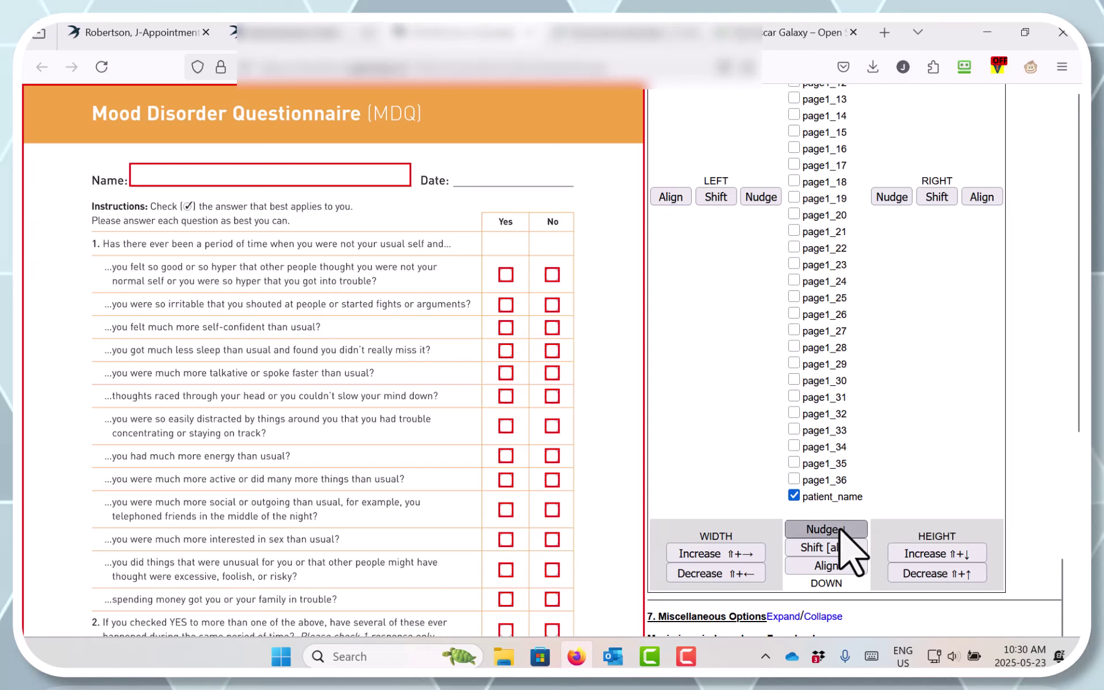
click(840, 528)
click(840, 528)
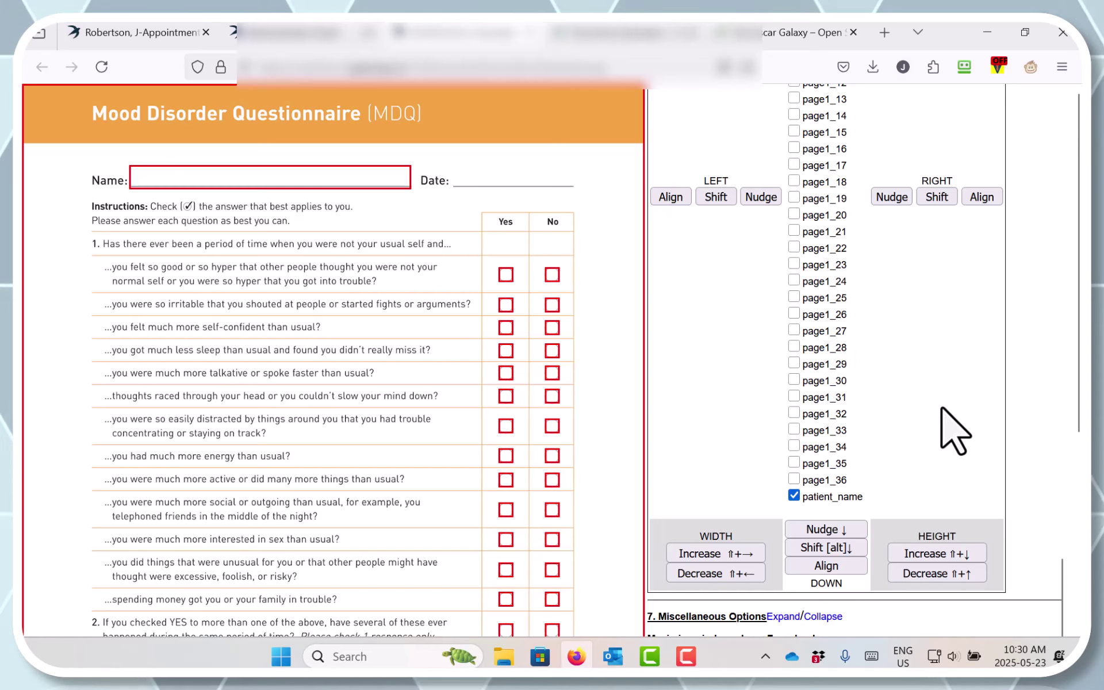
scroll(934, 406, up, 3)
scroll(940, 420, up, 6)
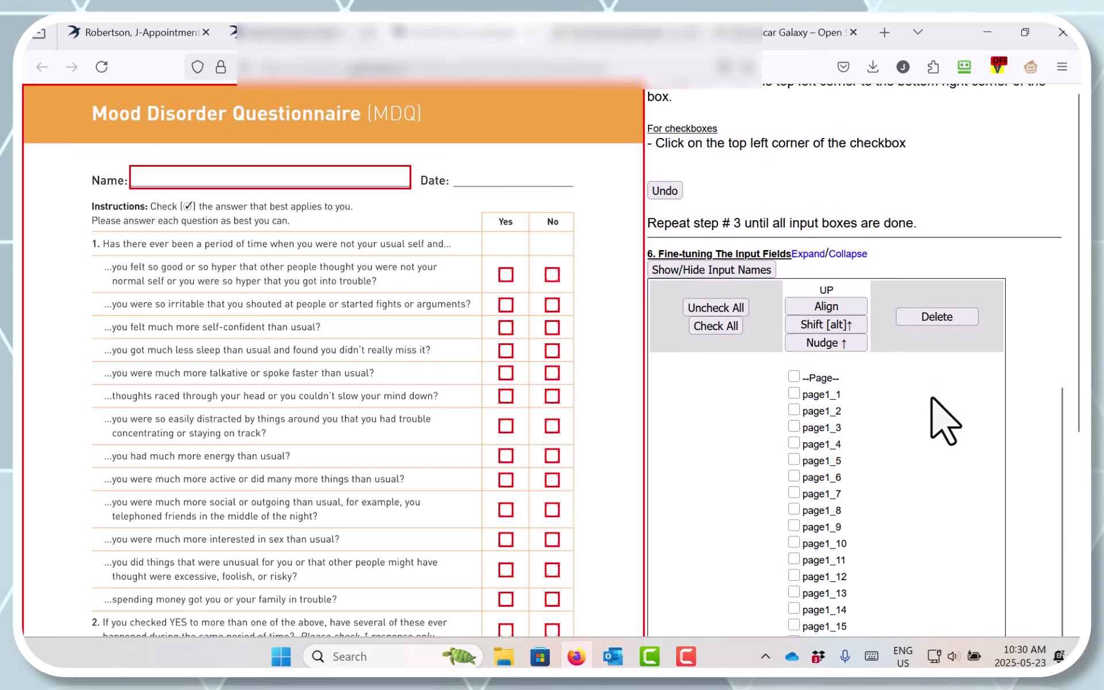
click(850, 297)
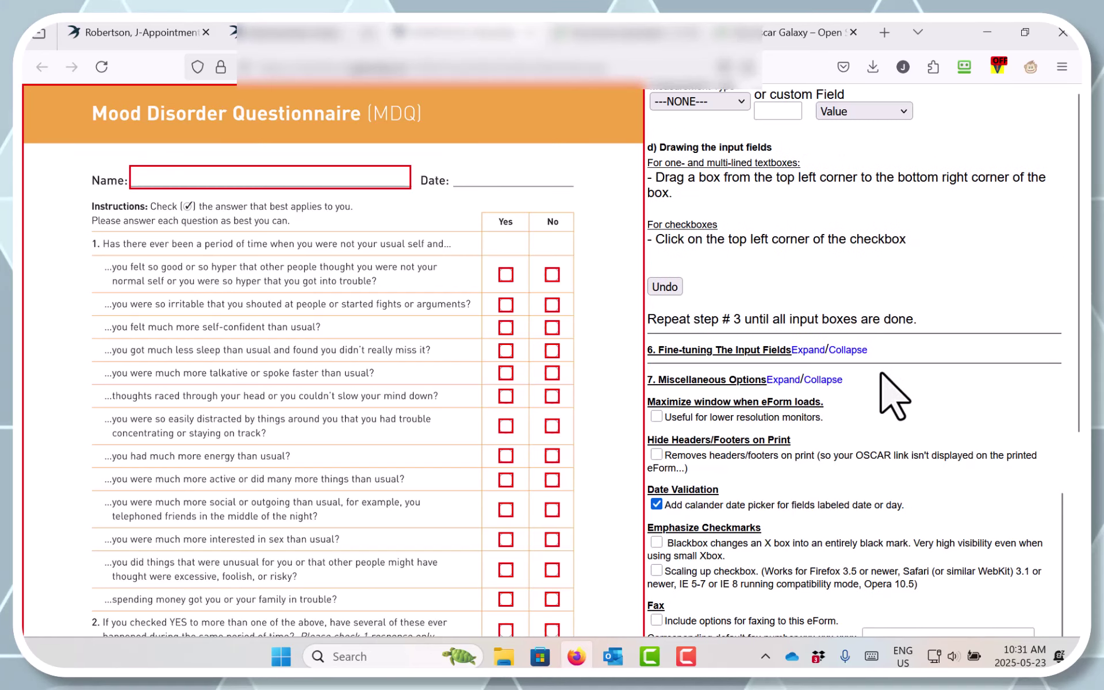
Auto-populate a single-line text input with today from the OSCAR database and draw its box over the Date line
scroll(903, 409, up, 8)
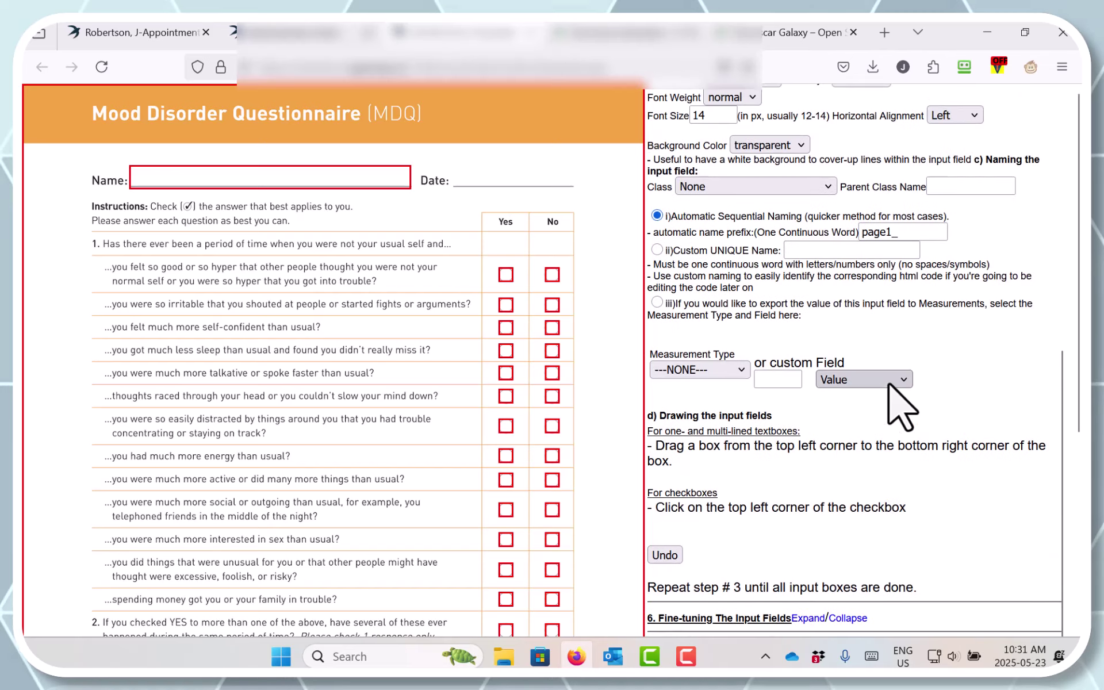
scroll(886, 380, up, 1)
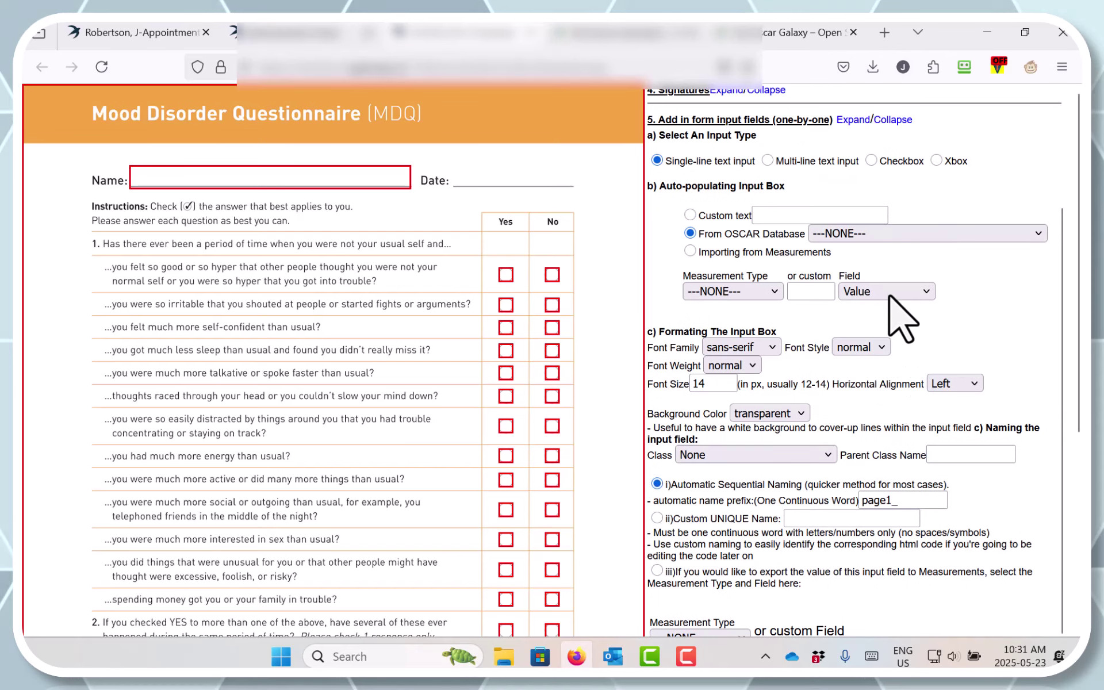
click(865, 234)
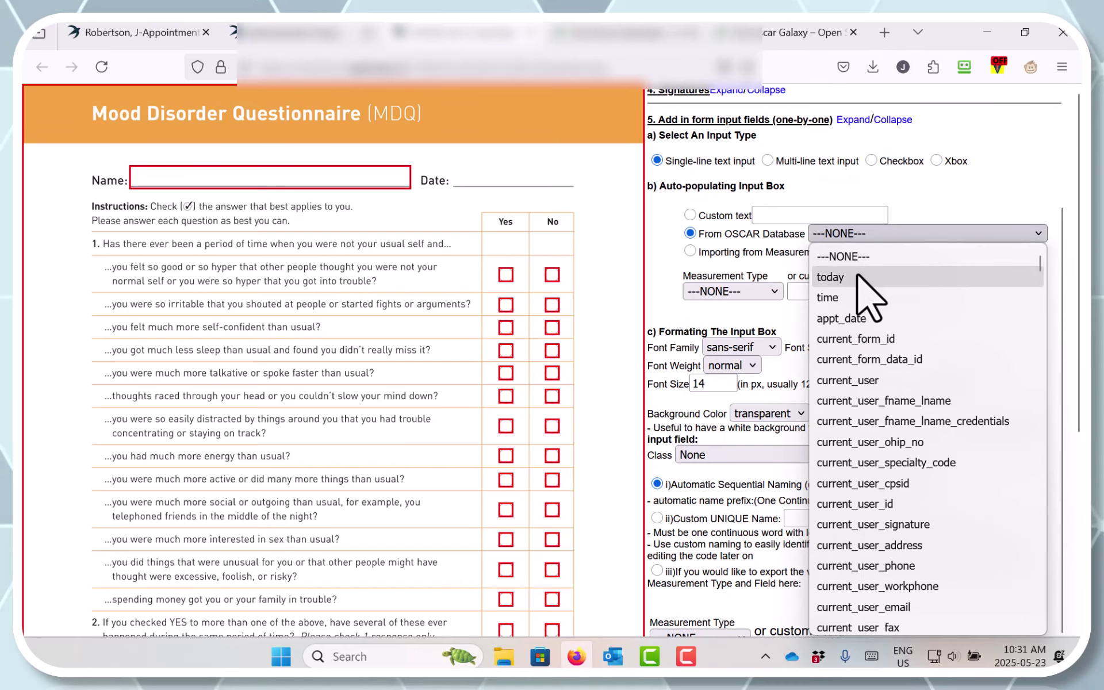
click(831, 278)
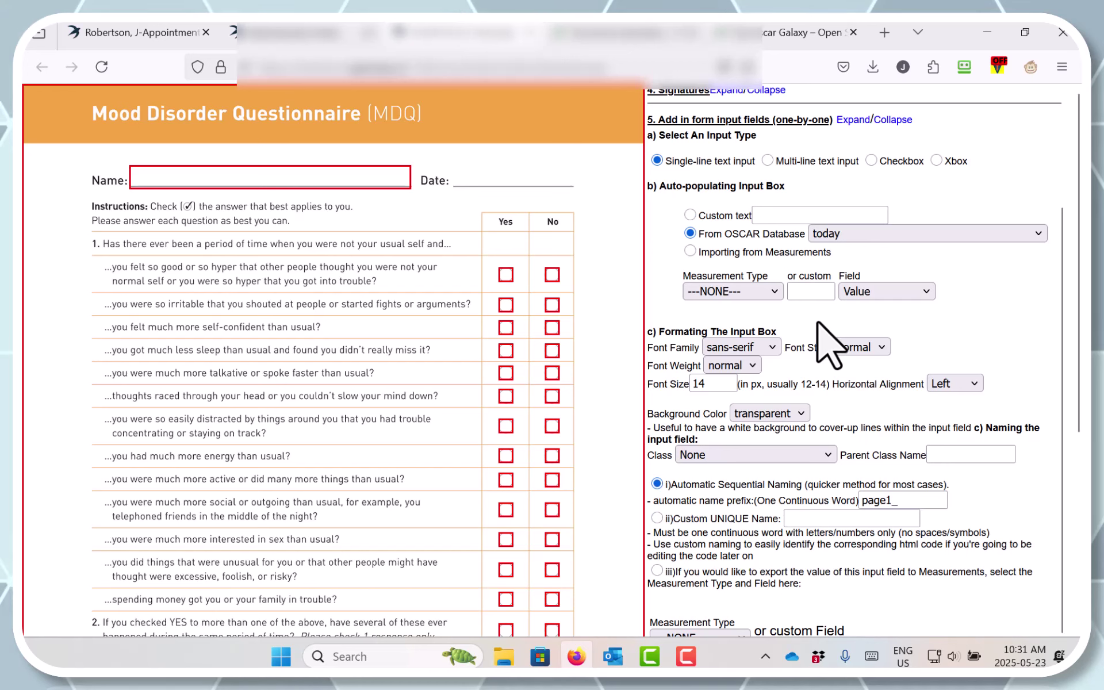
scroll(799, 469, down, 2)
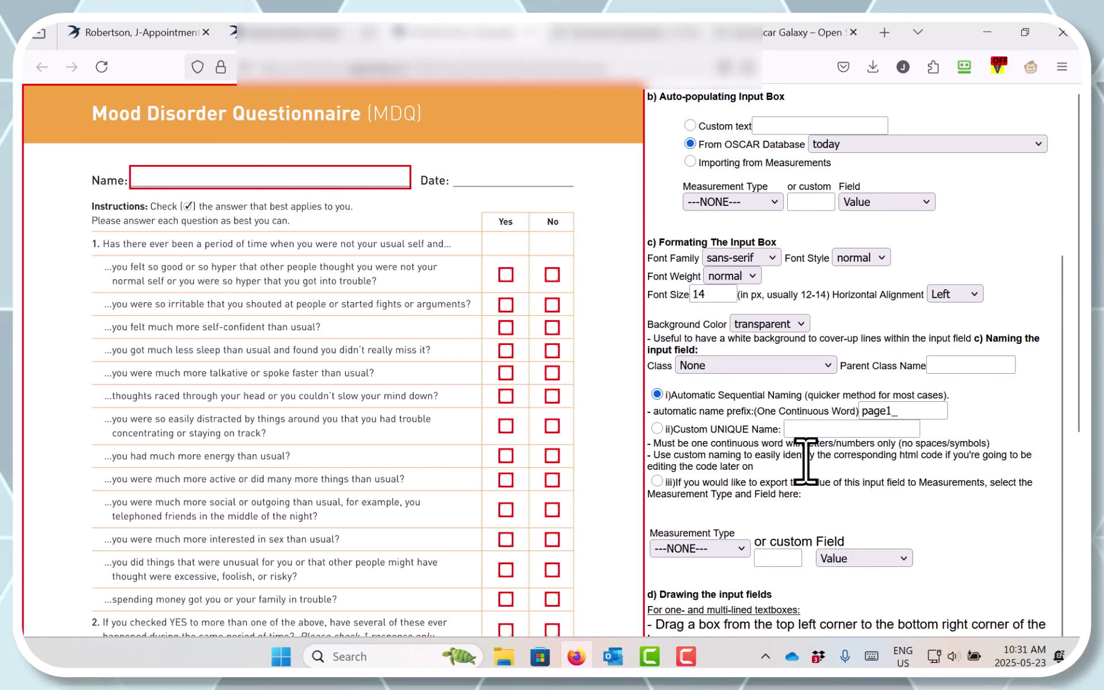
scroll(805, 460, down, 4)
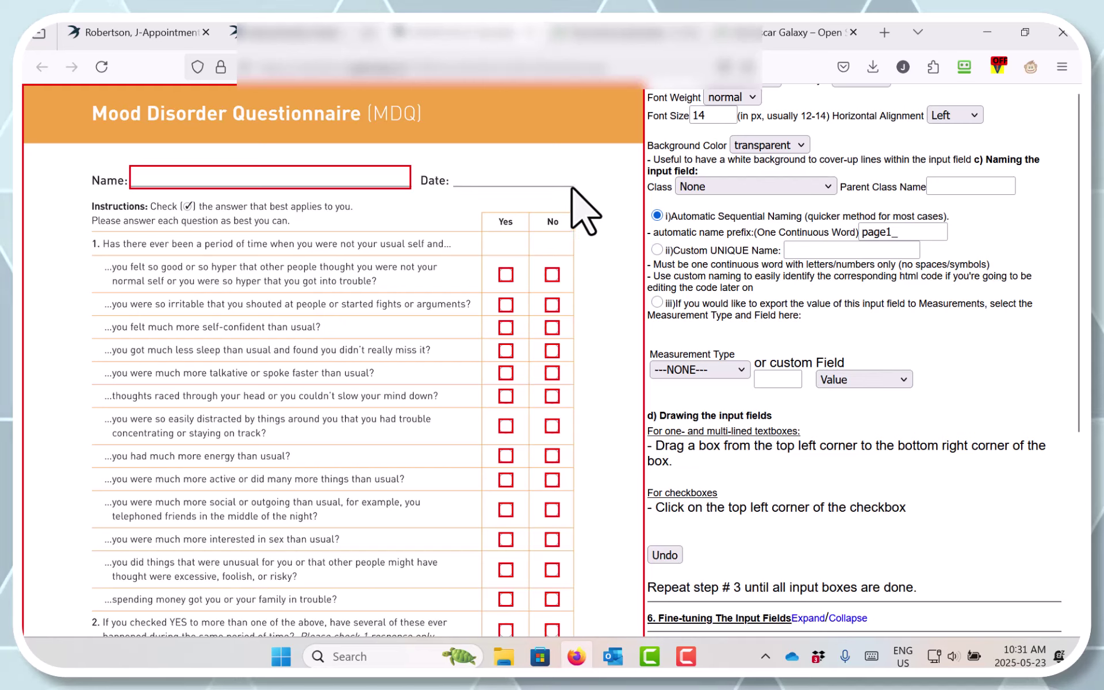
drag(572, 188, 573, 185)
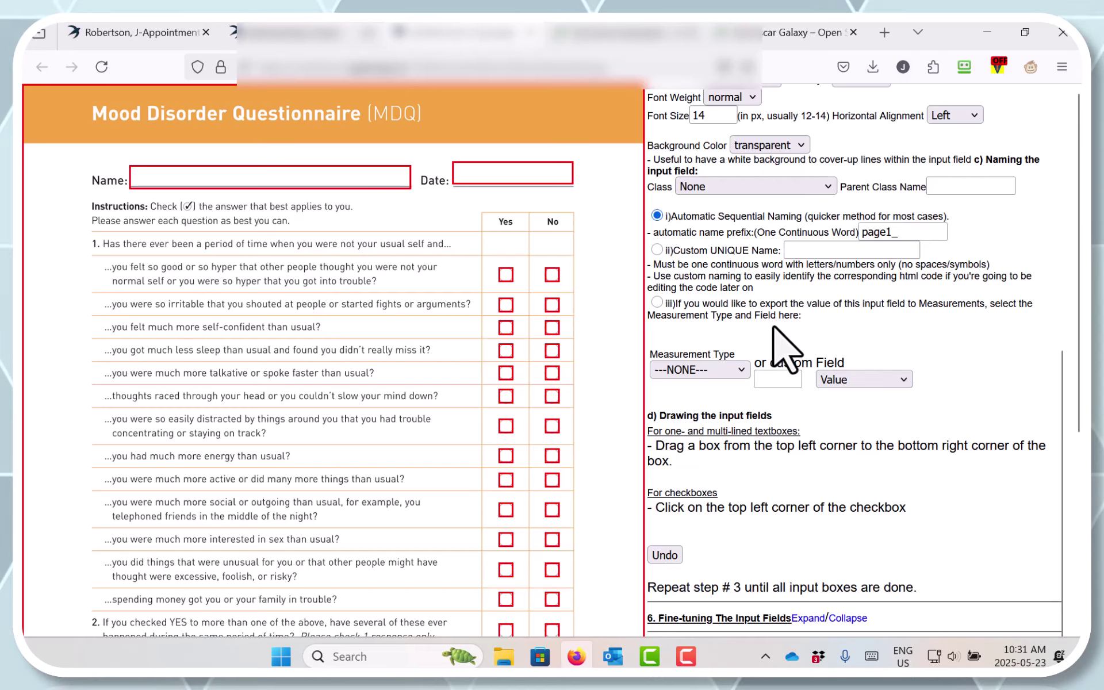
Expand the Fine-tuning section and align the patient_name and today boxes downward, leaving only today selected
scroll(782, 345, down, 3)
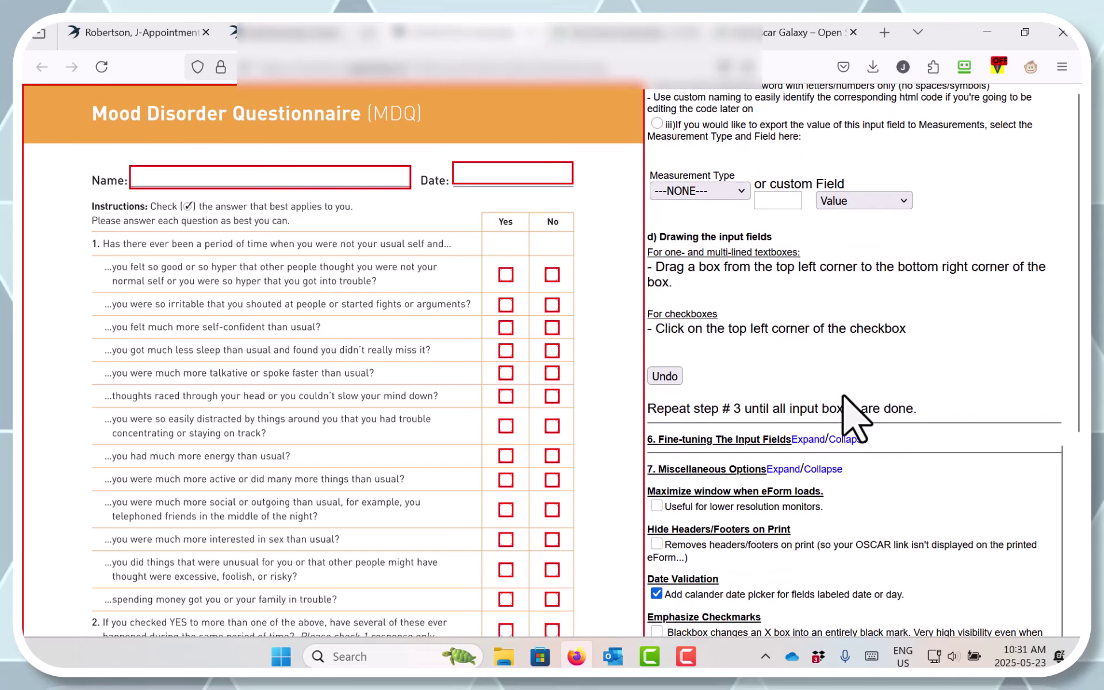
click(808, 438)
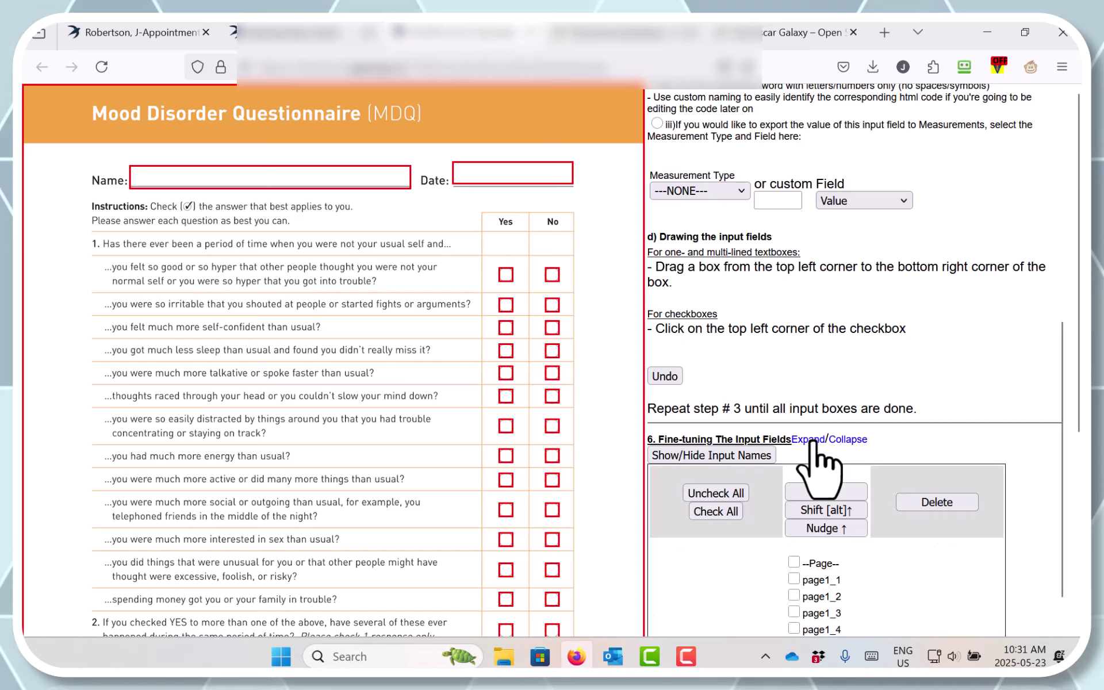
scroll(816, 441, down, 10)
scroll(816, 441, down, 5)
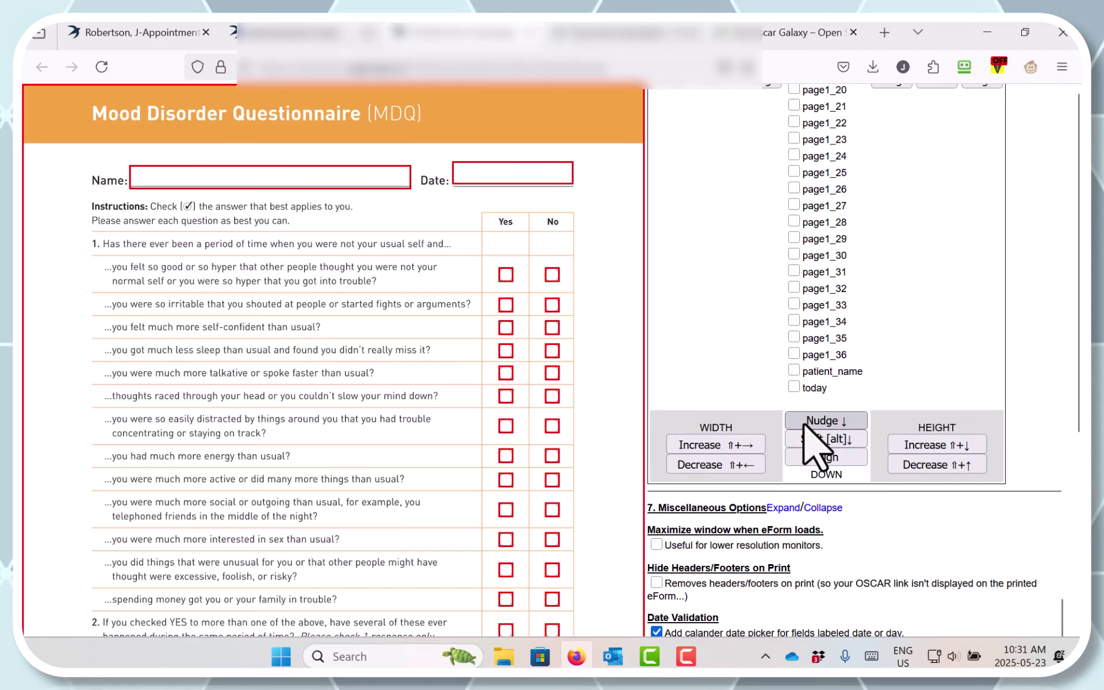
click(794, 371)
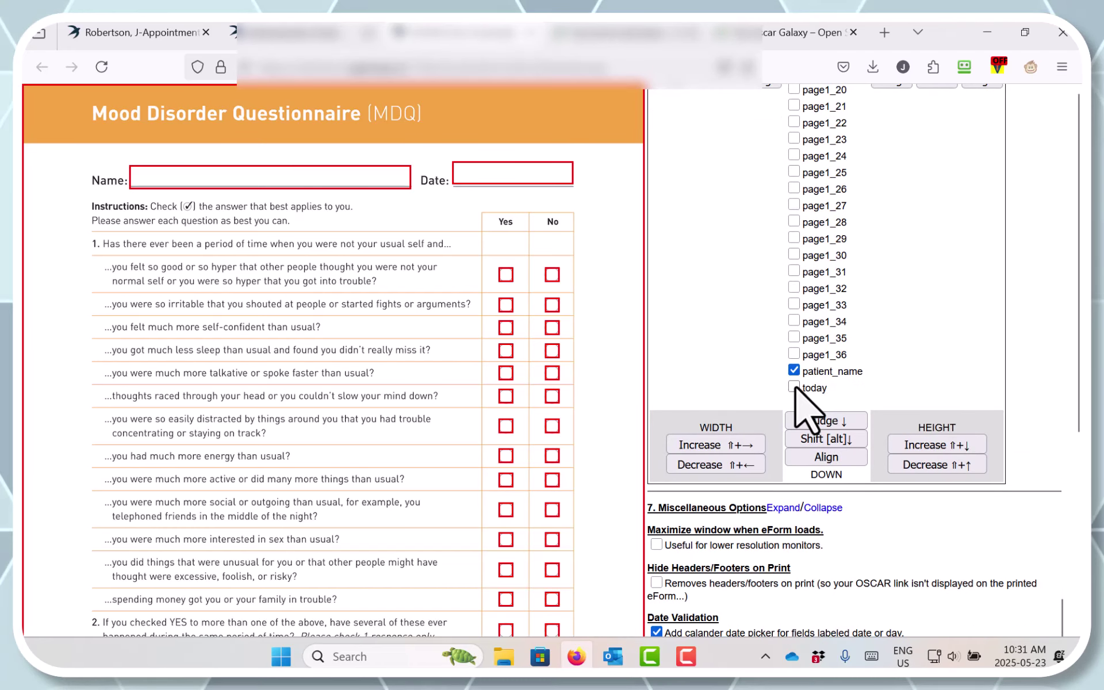
click(826, 457)
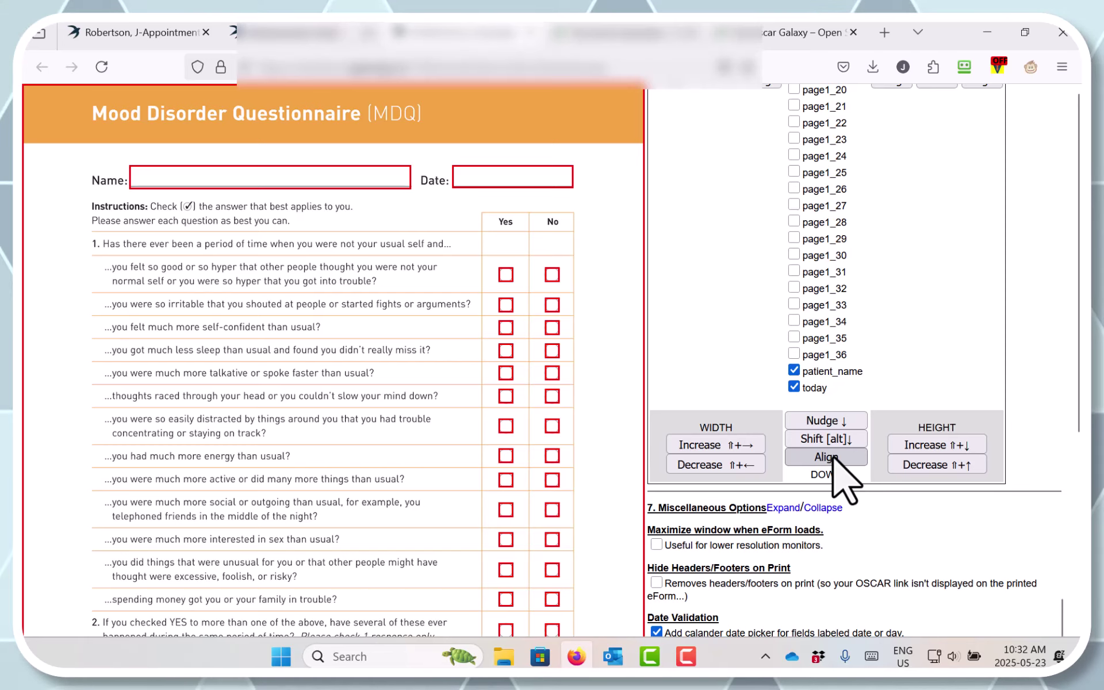
click(794, 370)
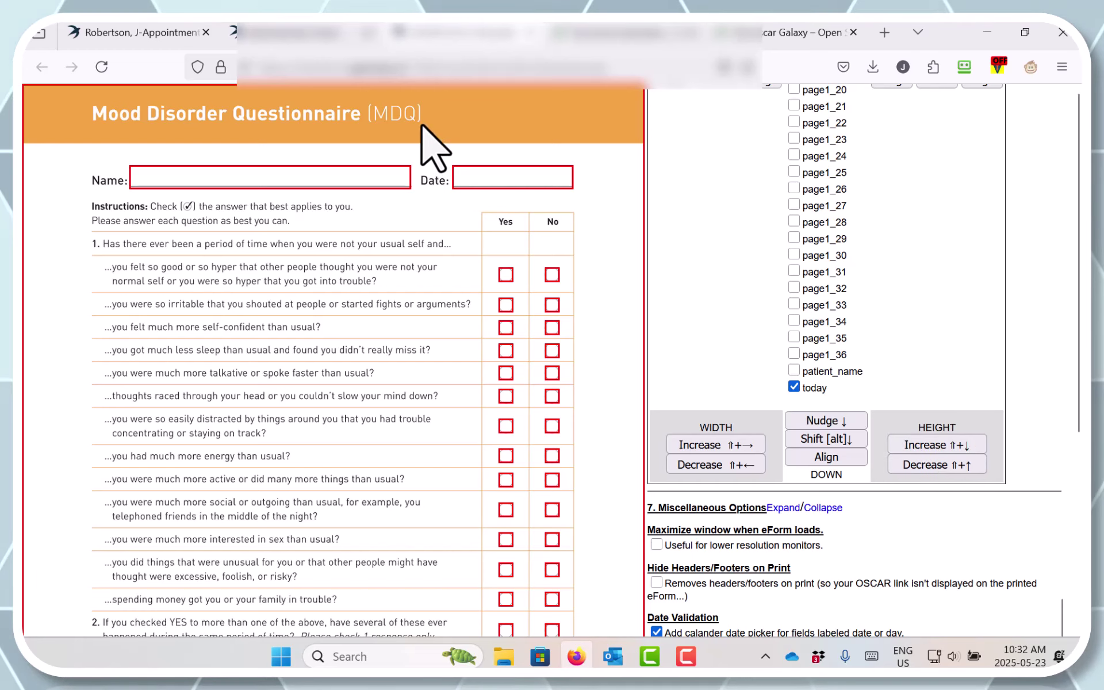
Clear the field selection, then collapse the Fine-tuning and Add in form input fields sections
scroll(746, 362, up, 3)
scroll(877, 406, up, 4)
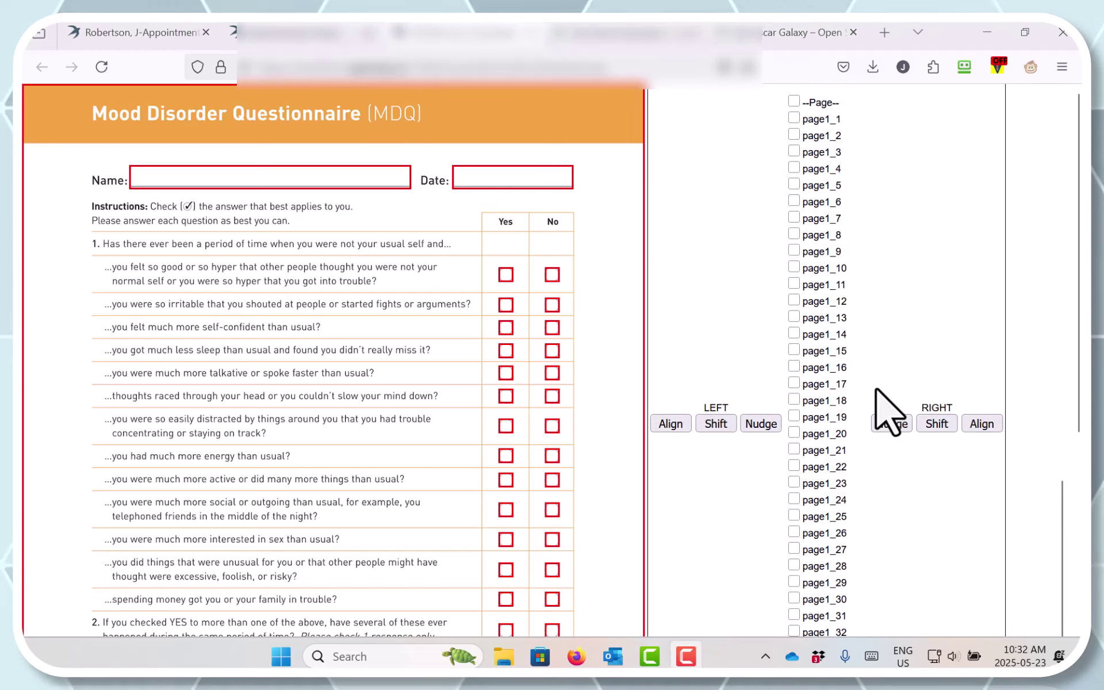
scroll(876, 388, up, 2)
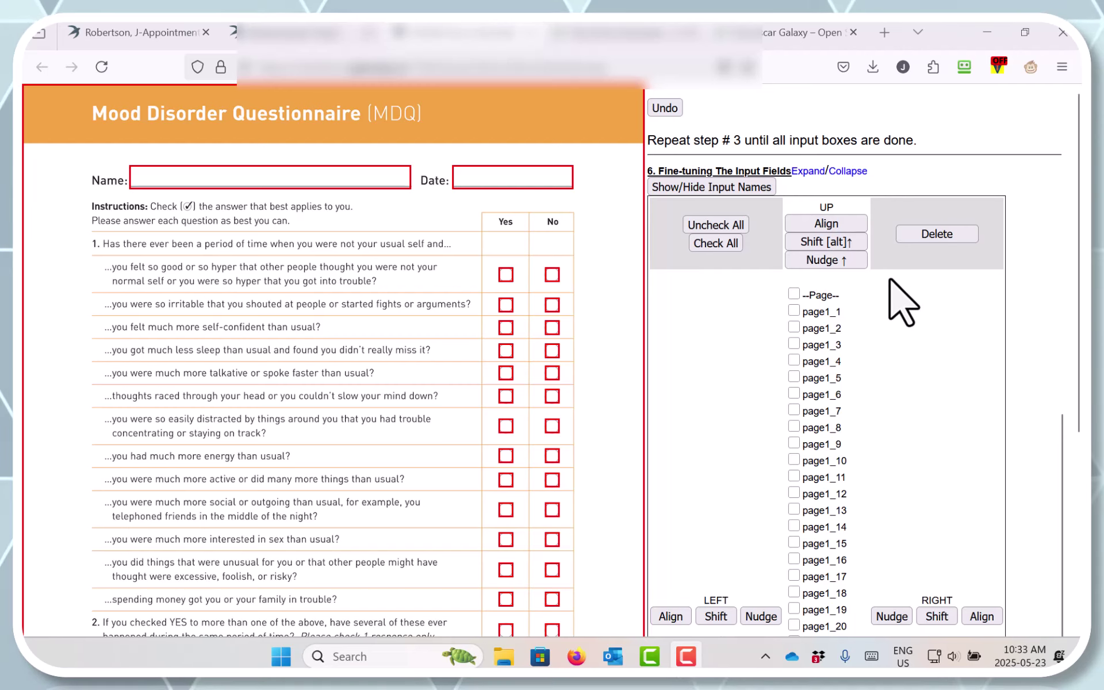
click(713, 224)
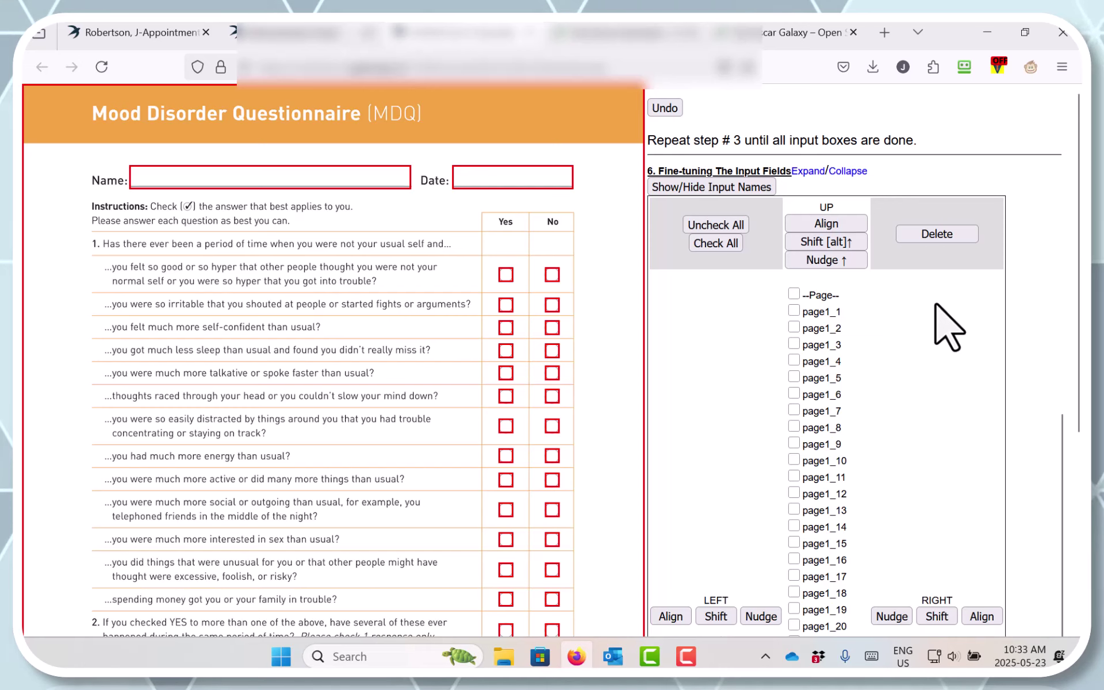
click(848, 171)
scroll(861, 277, up, 5)
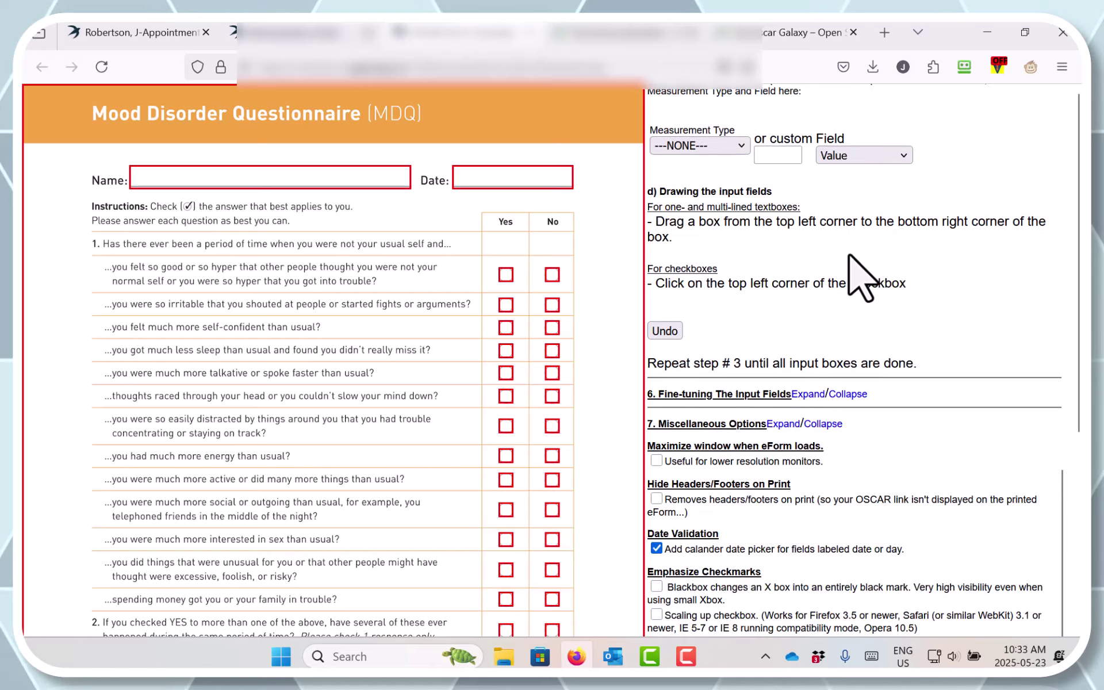
scroll(848, 259, up, 5)
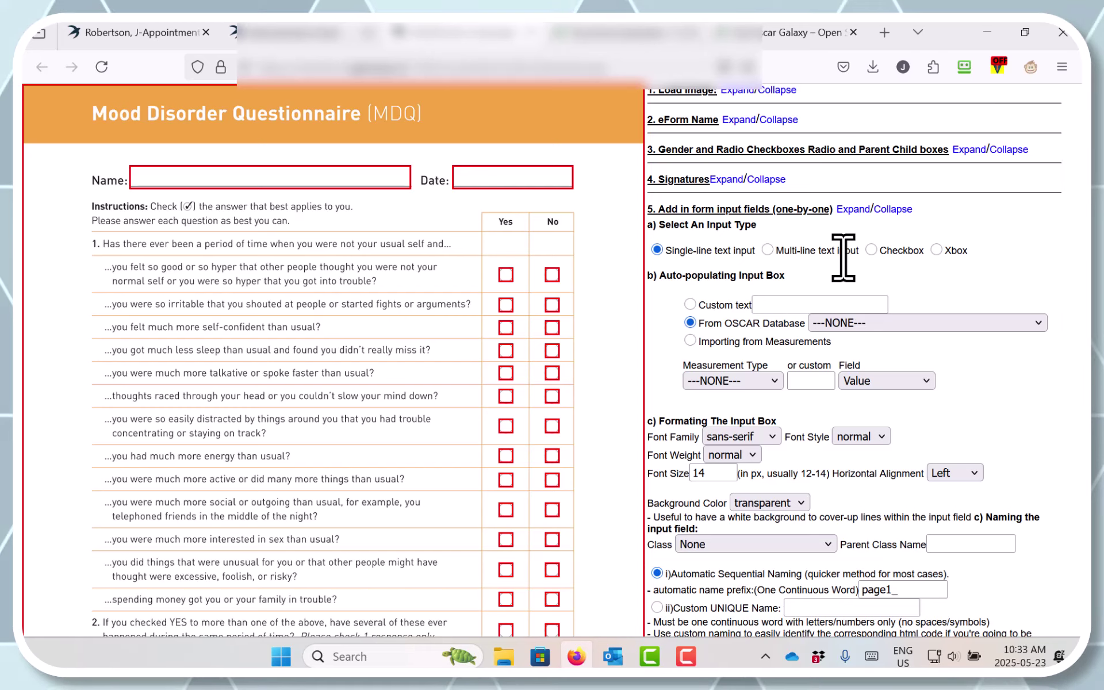
click(893, 210)
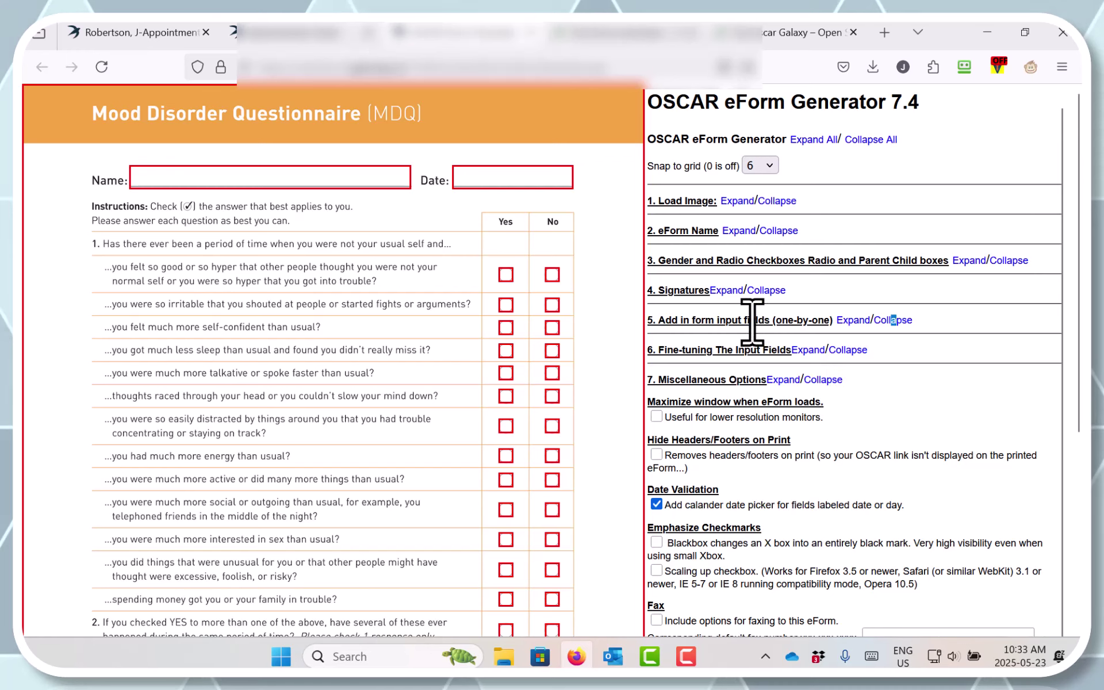
Expand the Signatures section, add a Classic Signature Box and draw it beside the closing line "a personal evaluation by your doctor."
click(722, 292)
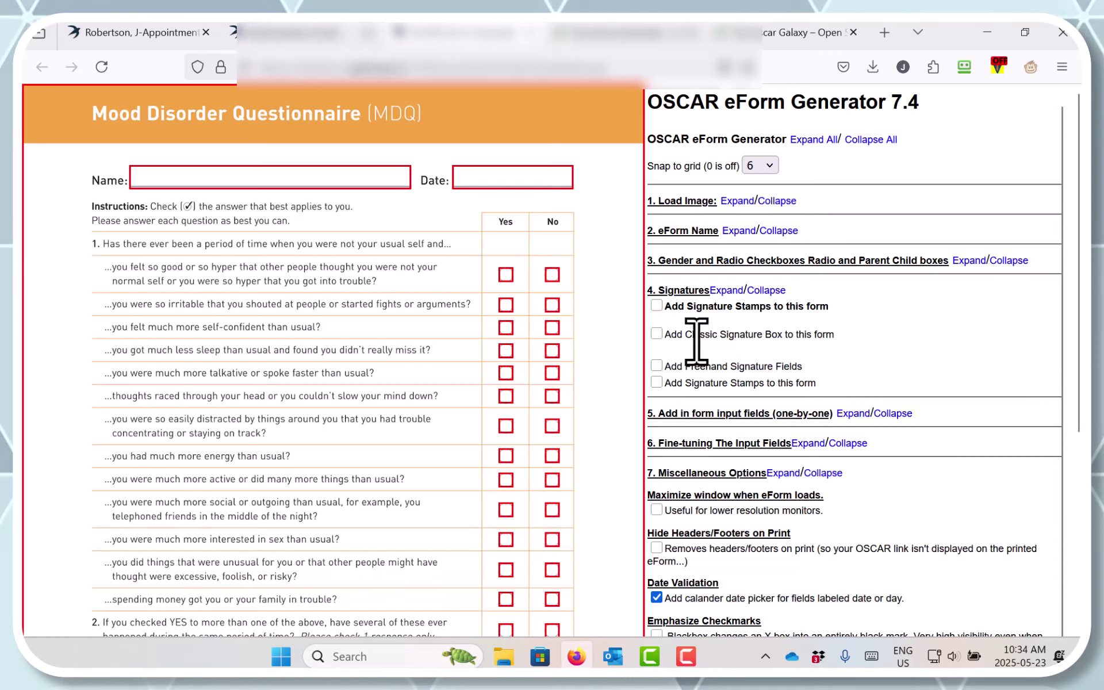
click(656, 334)
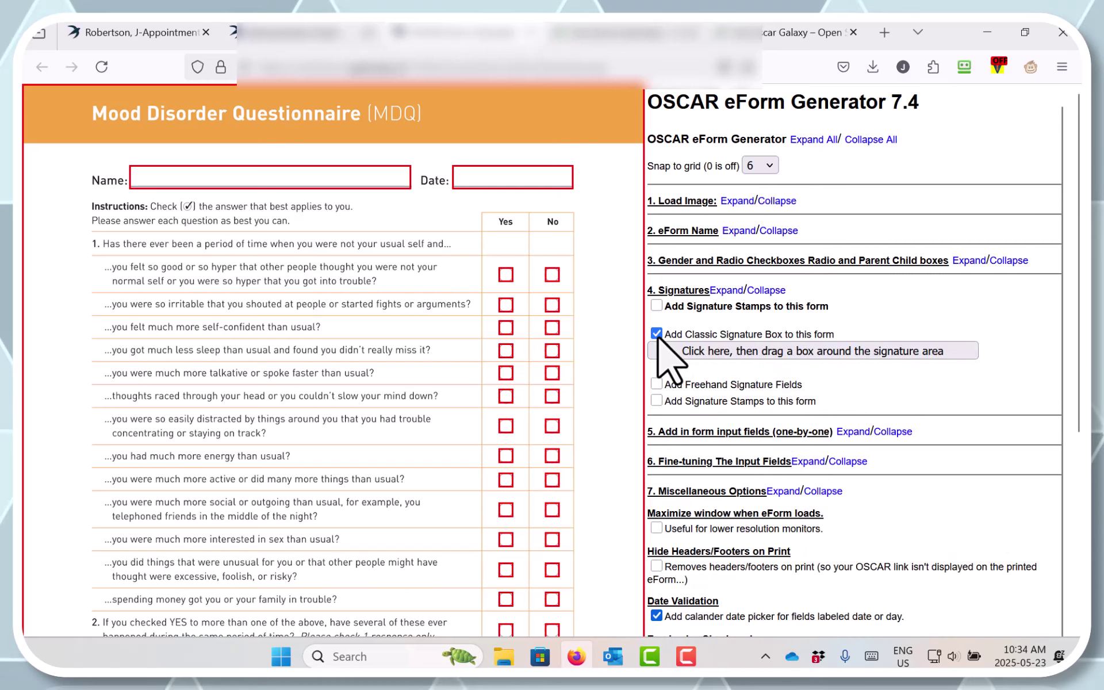
click(816, 351)
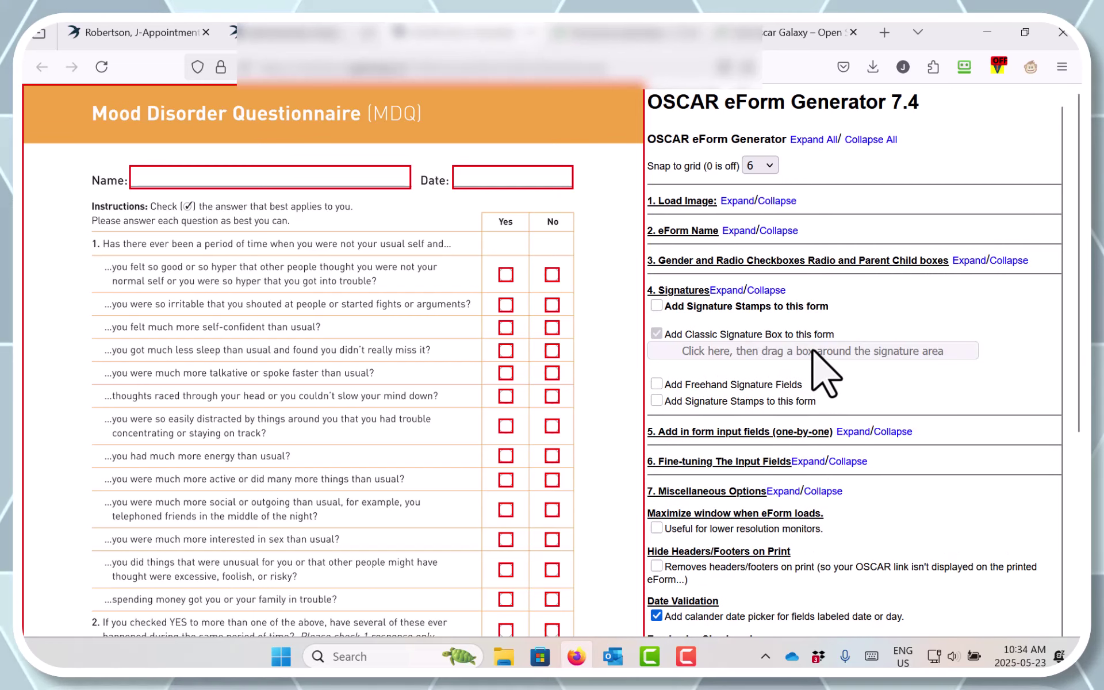
scroll(815, 351, down, 2)
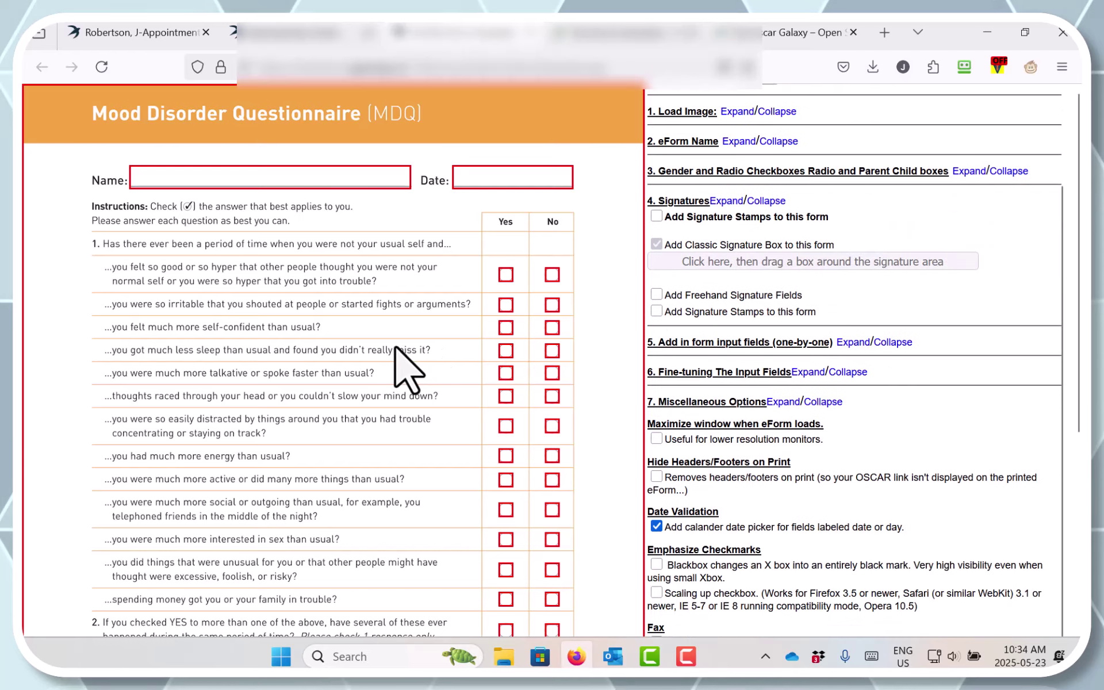
scroll(407, 369, down, 5)
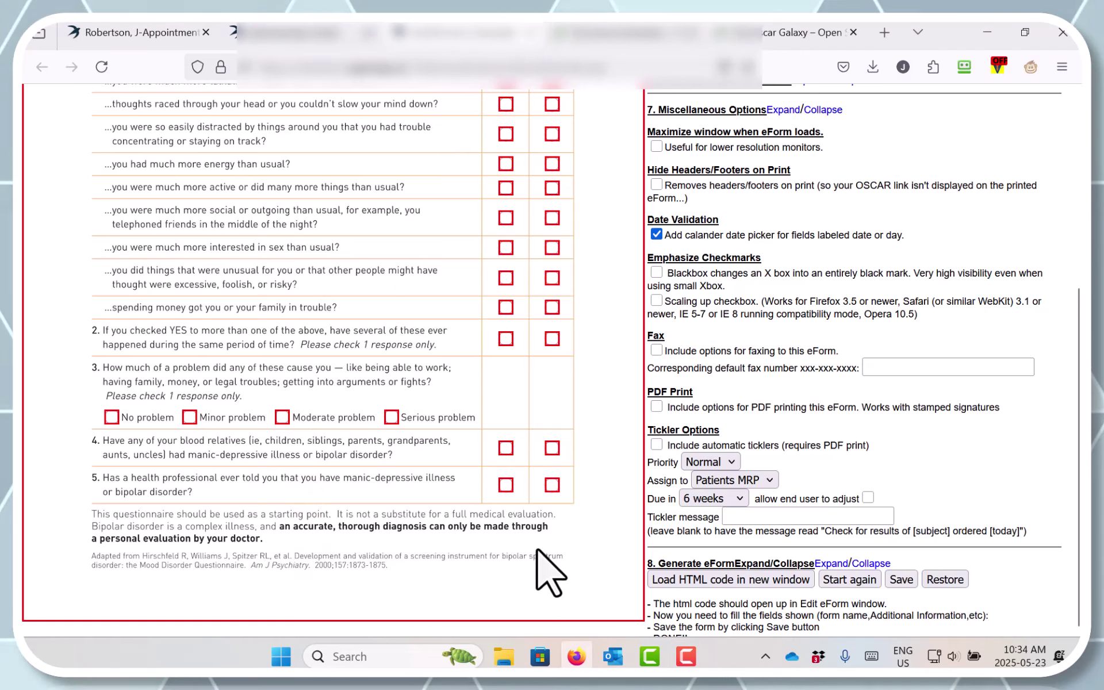
drag(541, 551, 540, 551)
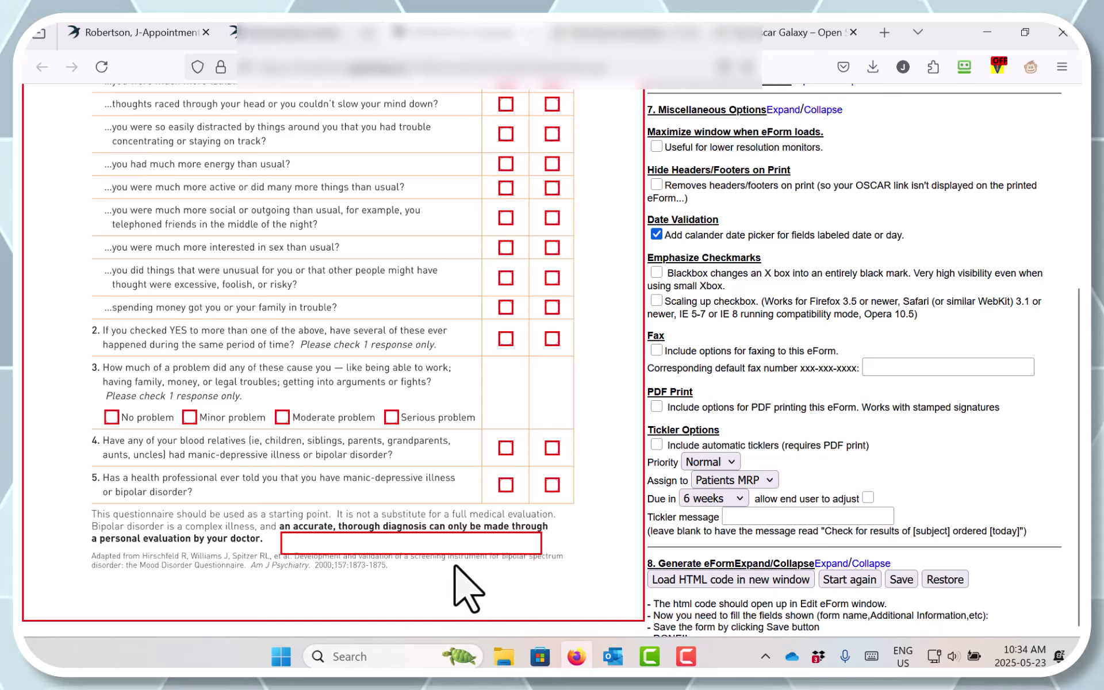